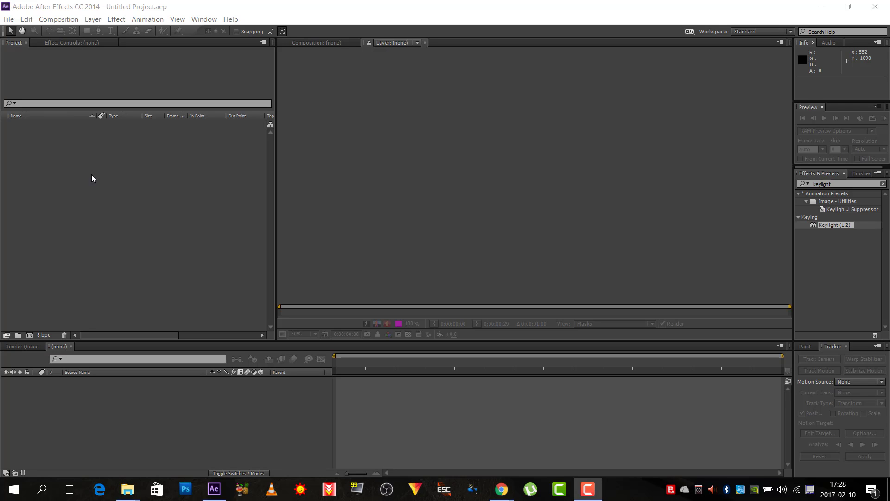
Step: Create a 1930 x 1090 px composition named Comp 1 at 29.97 fps with a duration of 0;04;56;14
{"action": "left_click", "coordinate": [8, 19]}
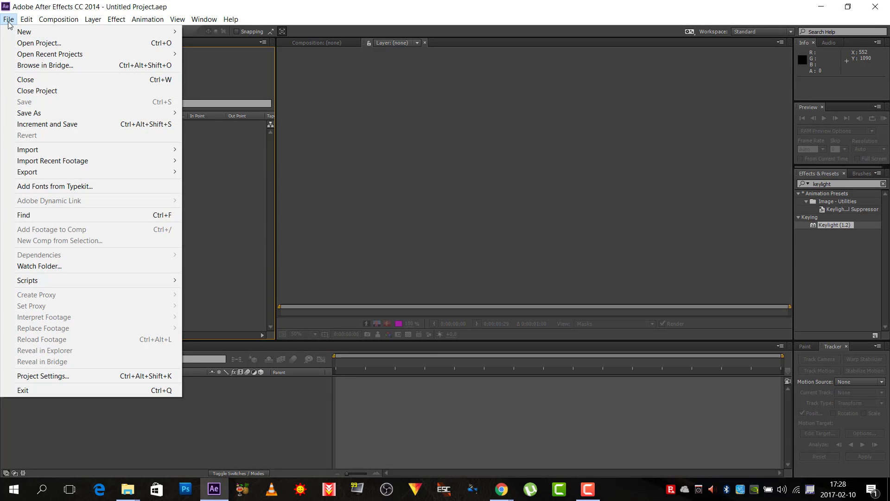
{"action": "left_click", "coordinate": [195, 184]}
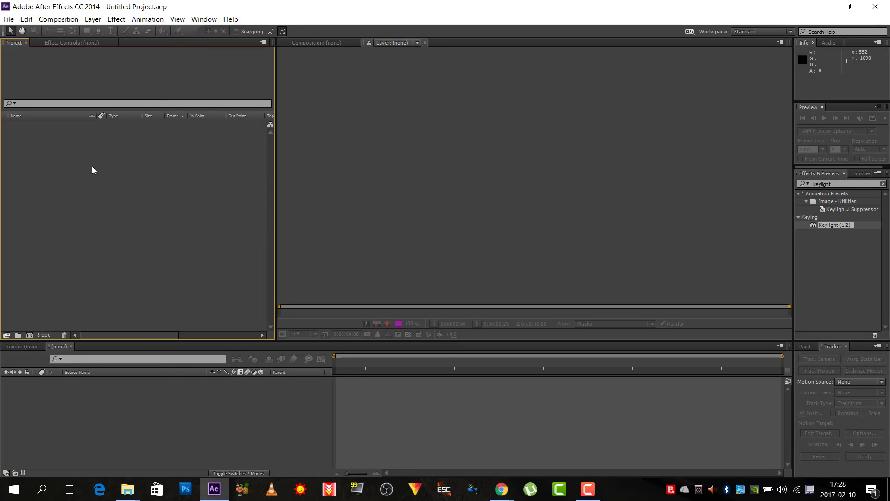
{"action": "right_click", "coordinate": [70, 163]}
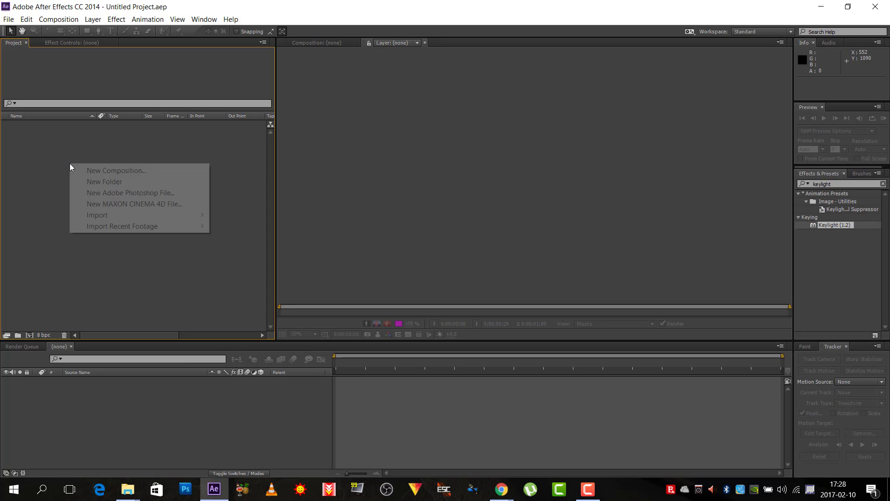
{"action": "left_click", "coordinate": [88, 169]}
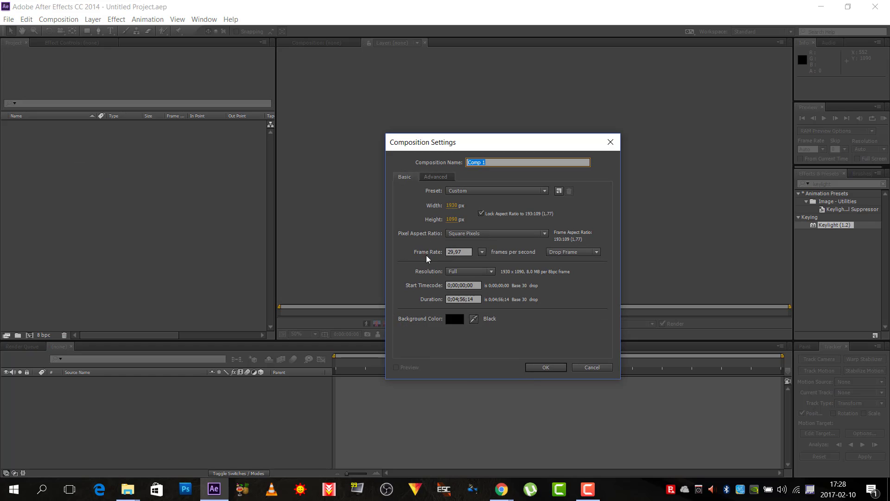
{"action": "left_click", "coordinate": [536, 366]}
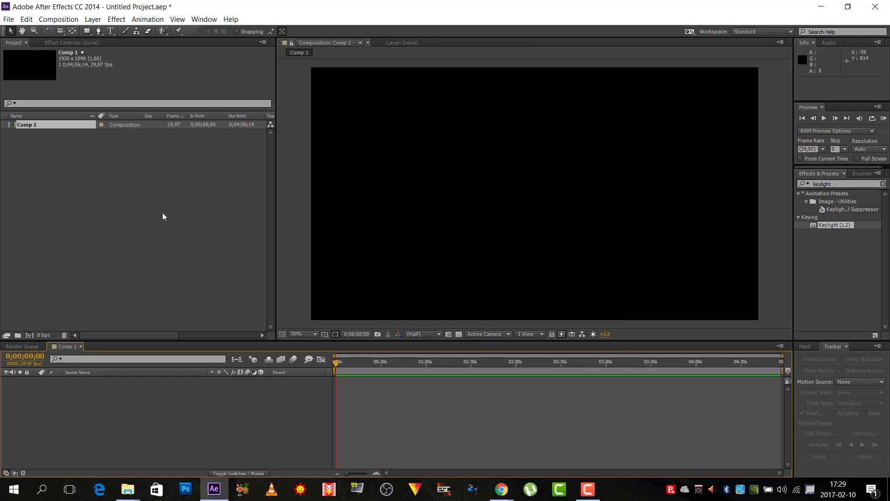
Step: Import the Club Revolution official video MP4 as footage and add it to Comp 1 as a layer
{"action": "double_click", "coordinate": [103, 198]}
{"action": "left_click", "coordinate": [135, 132]}
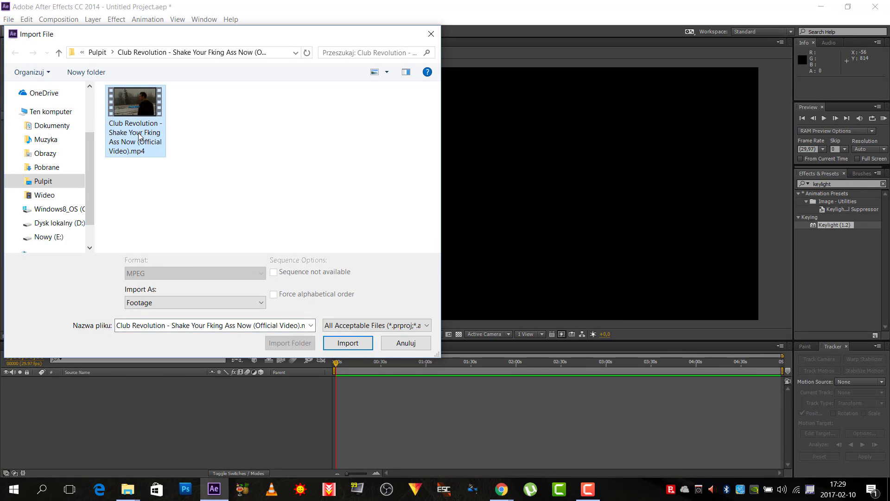
{"action": "double_click", "coordinate": [138, 135]}
{"action": "left_click_drag", "start_coordinate": [57, 126], "coordinate": [112, 398]}
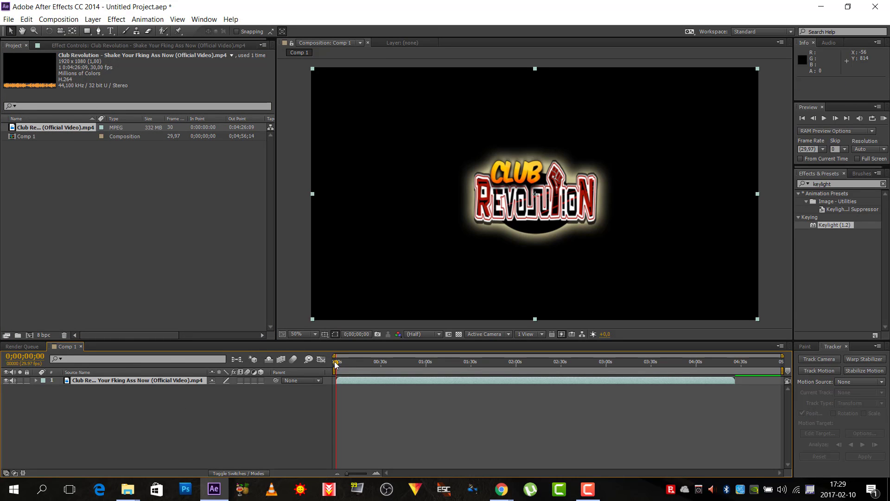
Step: Go to 0;02;10;19 in the composition and add a null object above the video layer
{"action": "left_click_drag", "start_coordinate": [336, 362], "coordinate": [532, 363]}
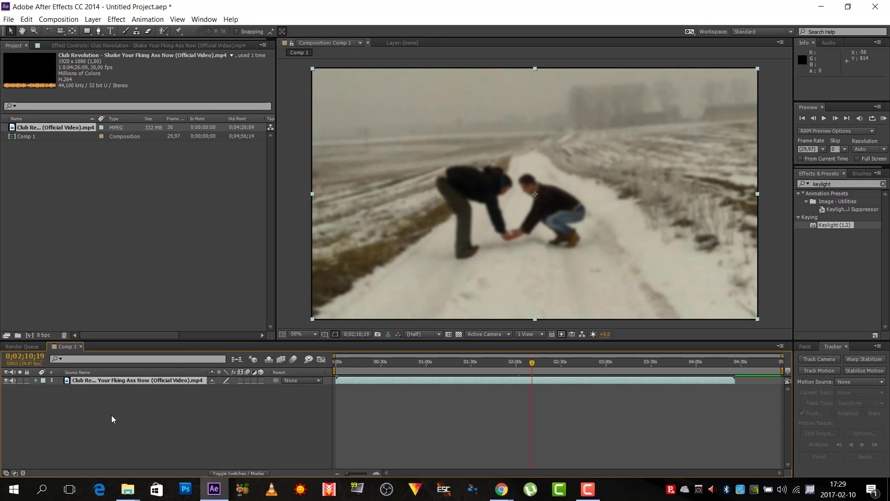
{"action": "right_click", "coordinate": [91, 410]}
{"action": "mouse_move", "coordinate": [149, 308]}
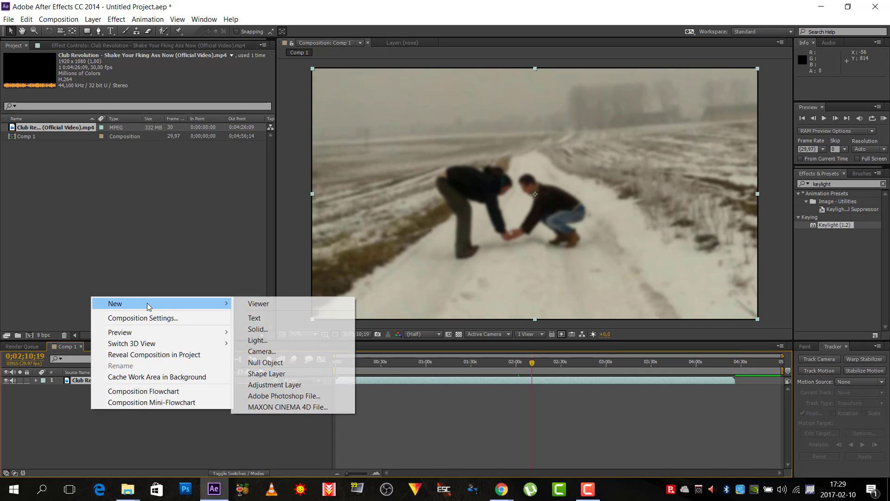
{"action": "left_click", "coordinate": [269, 363]}
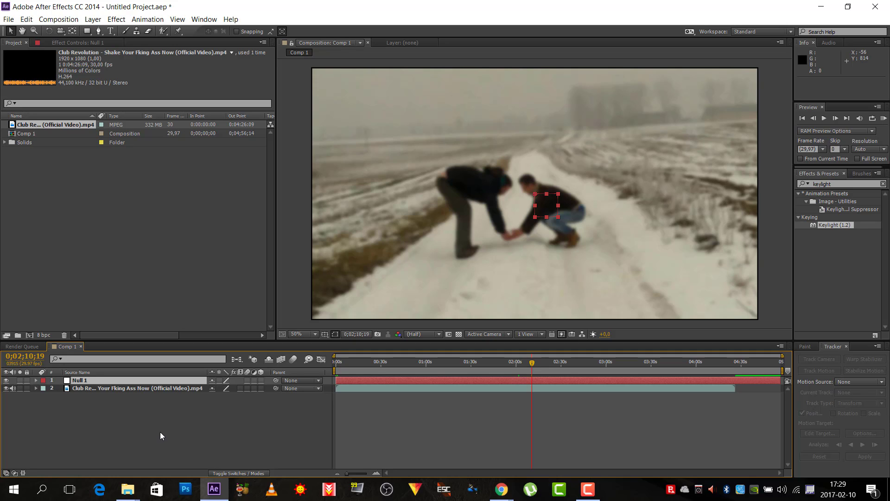
Step: Track the video layer's motion, with the track point on the two men's joined hands, and analyze forward to about 0;02;20;21
{"action": "left_click", "coordinate": [112, 388]}
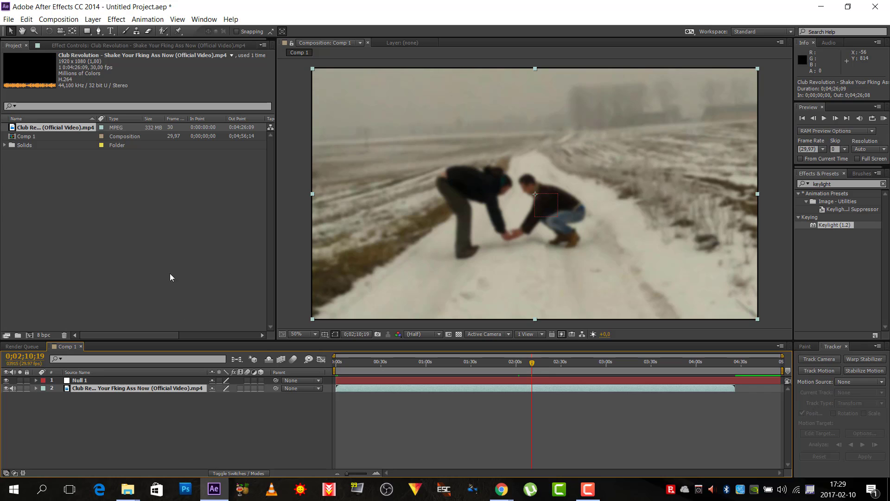
{"action": "left_click", "coordinate": [147, 19]}
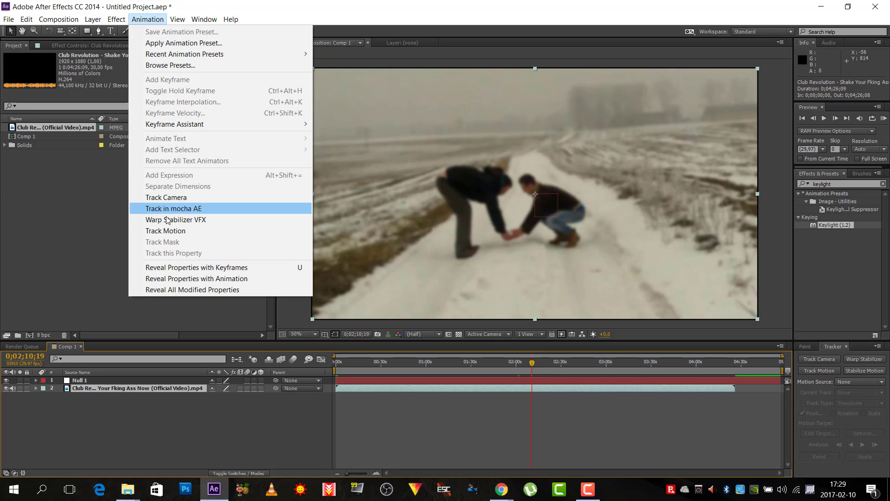
{"action": "left_click", "coordinate": [171, 235]}
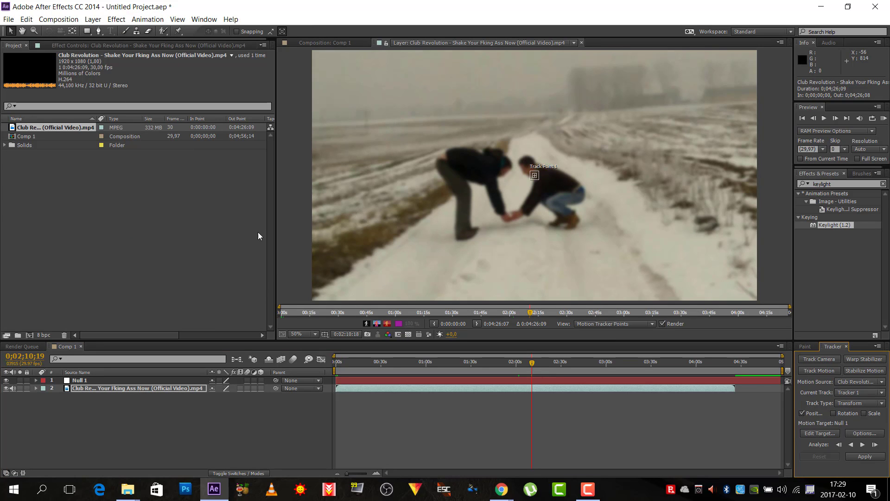
{"action": "left_click", "coordinate": [539, 180]}
{"action": "left_click_drag", "start_coordinate": [543, 180], "coordinate": [514, 217]}
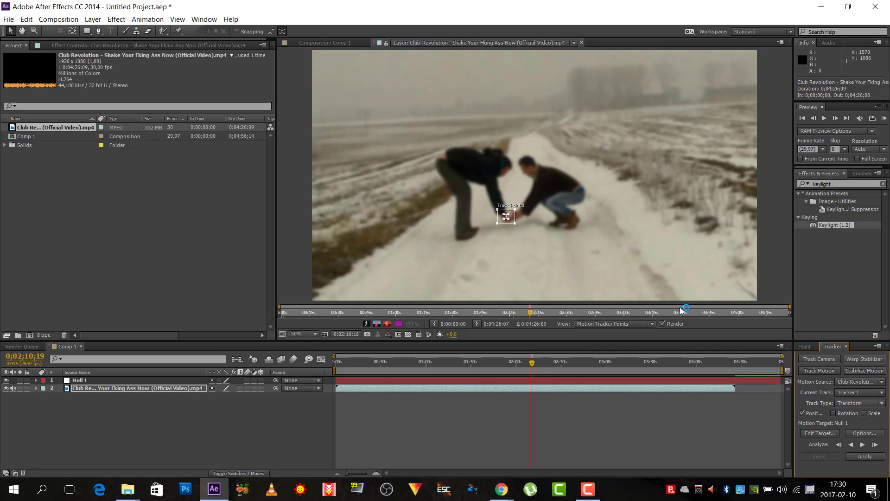
{"action": "left_click", "coordinate": [863, 444]}
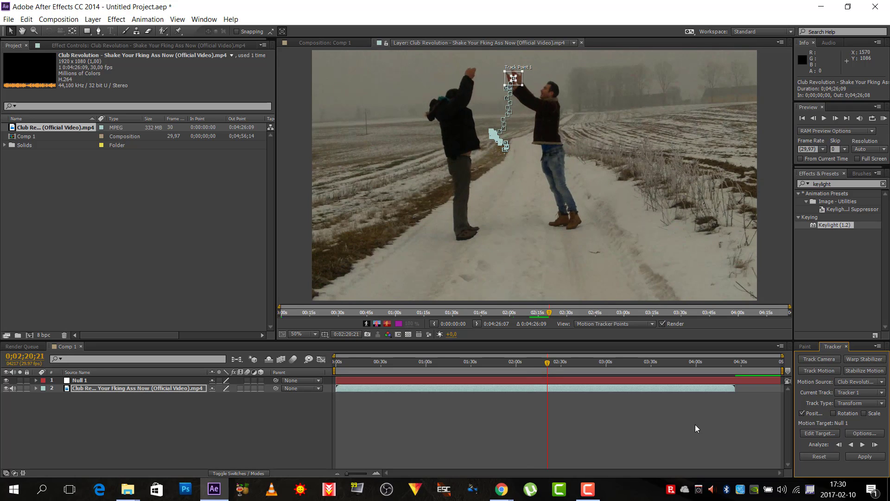
Step: Set Null 1 as the motion target and apply the tracking data to its X and Y dimensions
{"action": "left_click", "coordinate": [819, 433]}
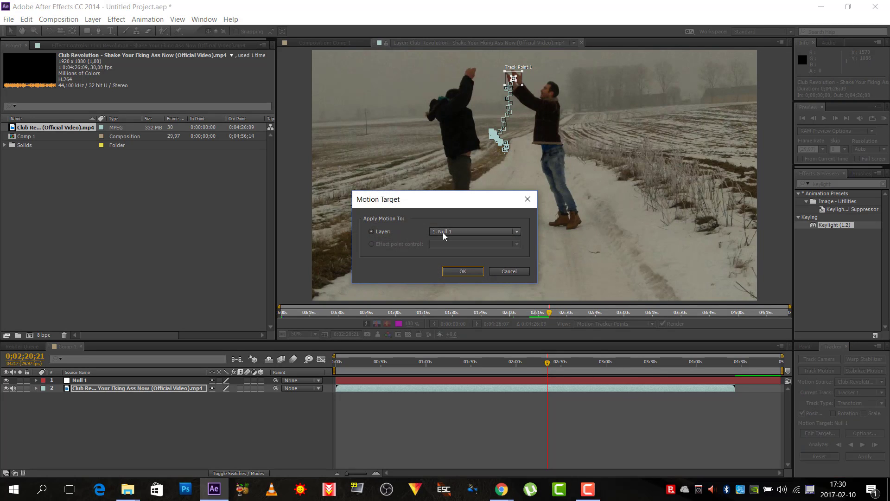
{"action": "left_click", "coordinate": [463, 231]}
{"action": "left_click", "coordinate": [464, 241]}
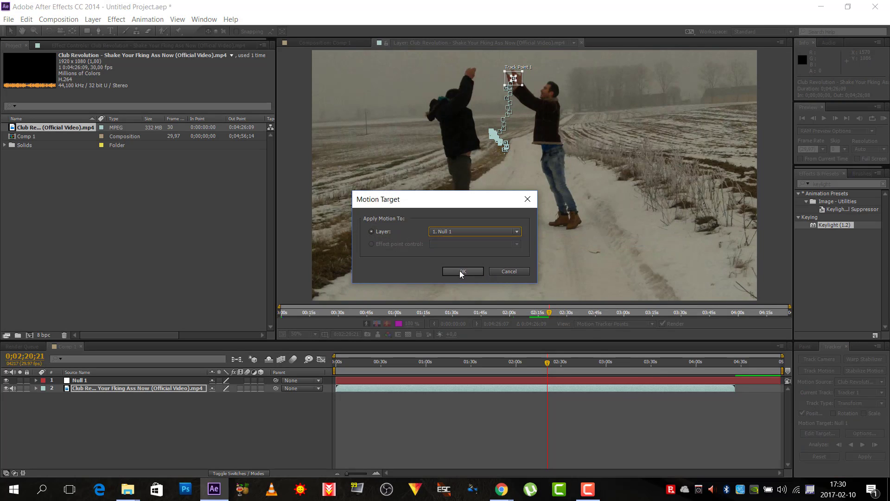
{"action": "left_click", "coordinate": [463, 271]}
{"action": "left_click", "coordinate": [867, 457]}
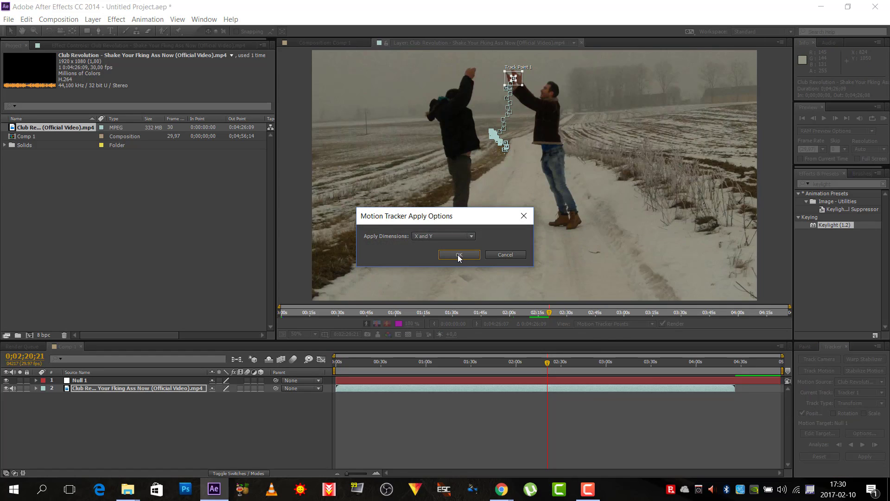
{"action": "left_click", "coordinate": [458, 255]}
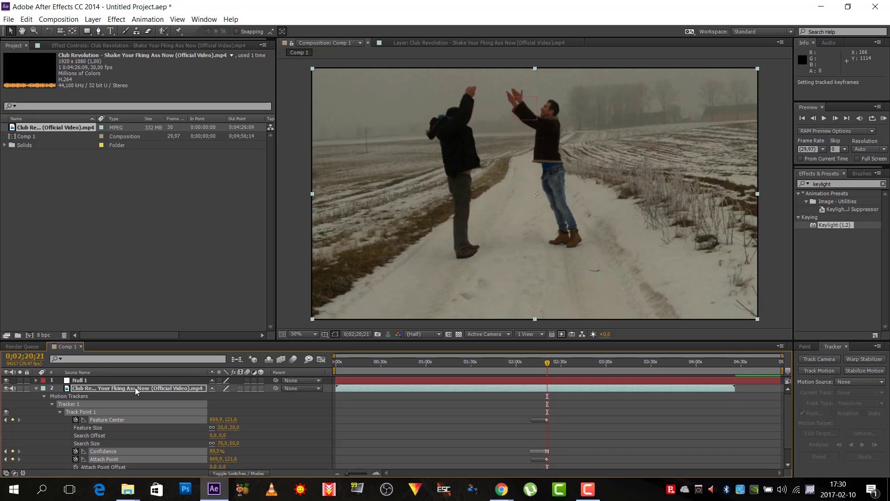
{"action": "left_click", "coordinate": [36, 388]}
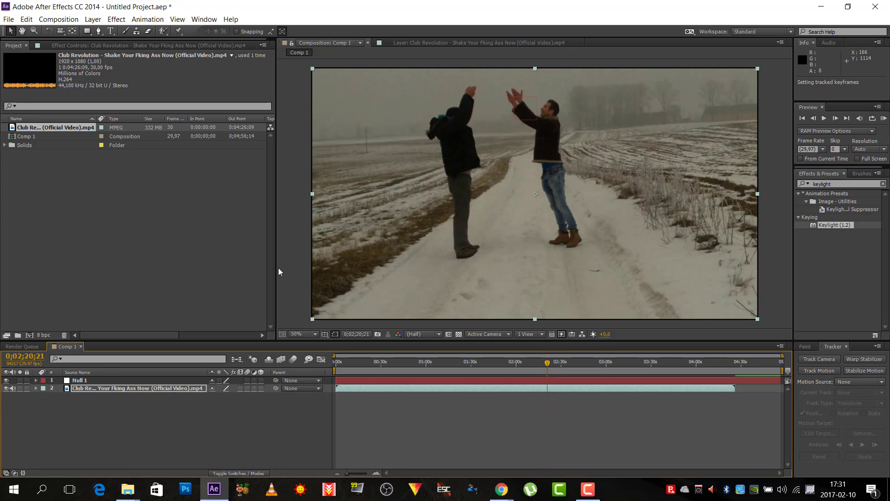
Step: Import the energy plasma ball green screen MP4 from the Pobrane folder on drive E and place it between the null and the video
{"action": "left_click", "coordinate": [86, 380]}
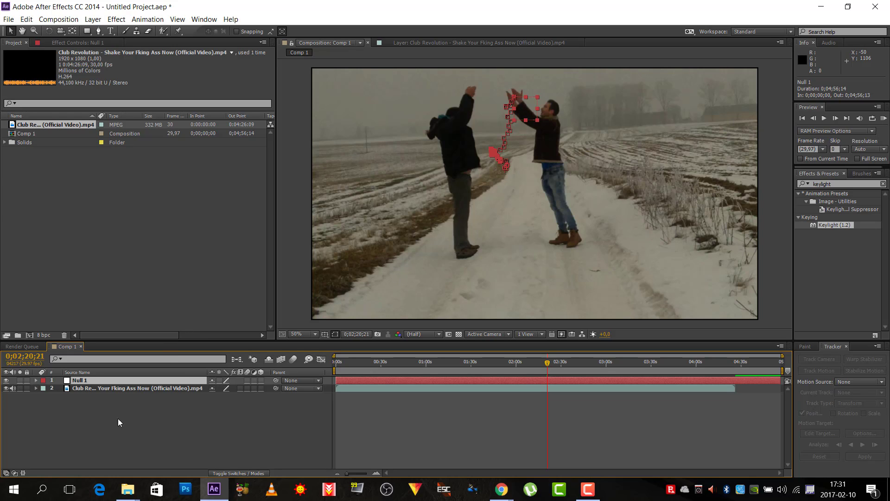
{"action": "double_click", "coordinate": [68, 211]}
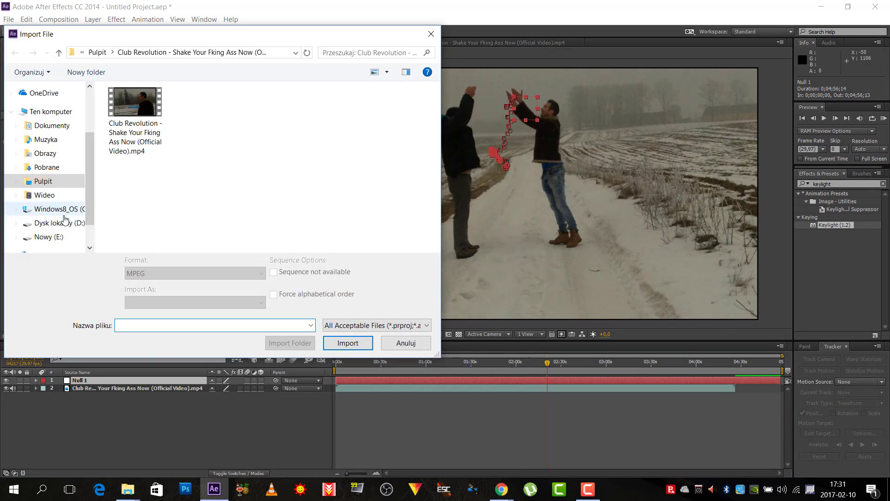
{"action": "left_click", "coordinate": [48, 237]}
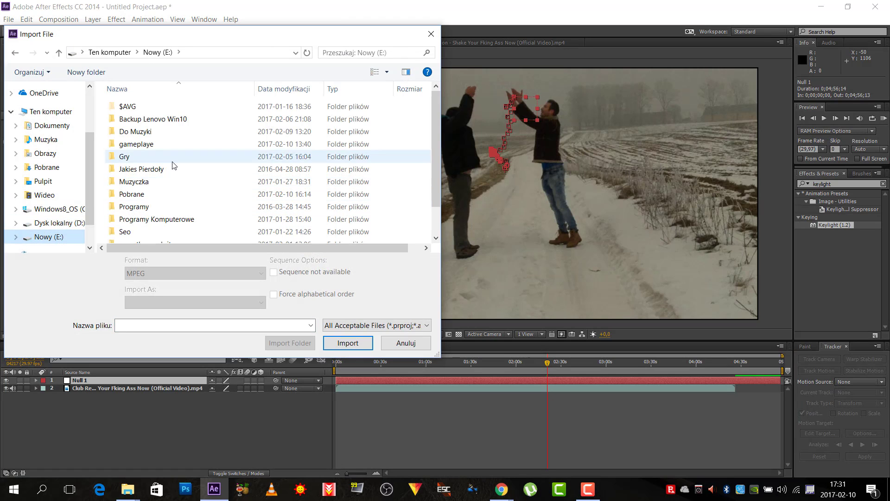
{"action": "double_click", "coordinate": [176, 195]}
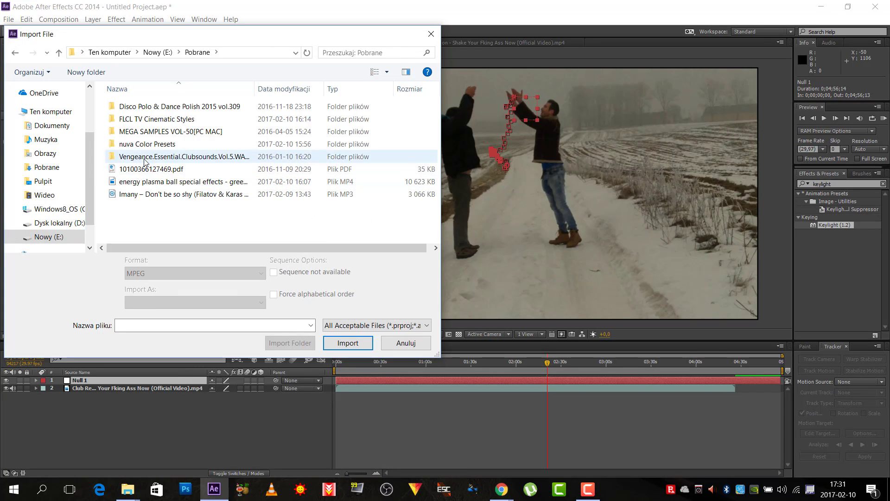
{"action": "double_click", "coordinate": [148, 181]}
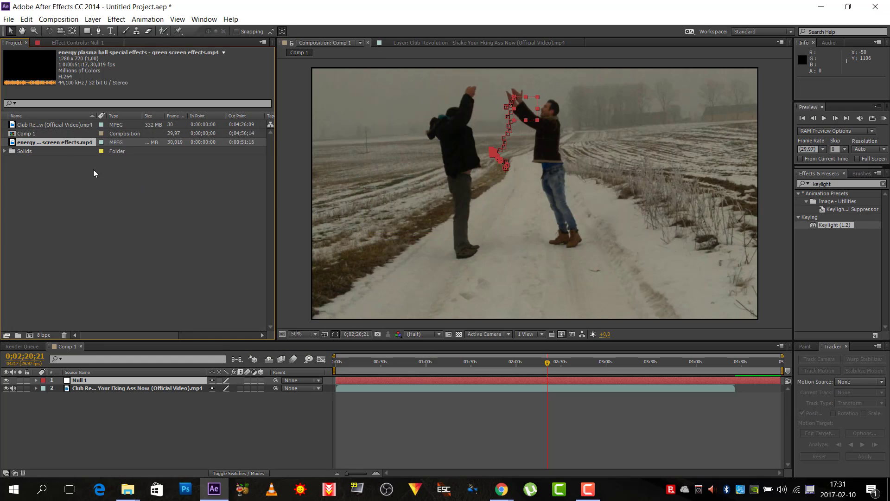
{"action": "left_click_drag", "start_coordinate": [40, 142], "coordinate": [94, 386]}
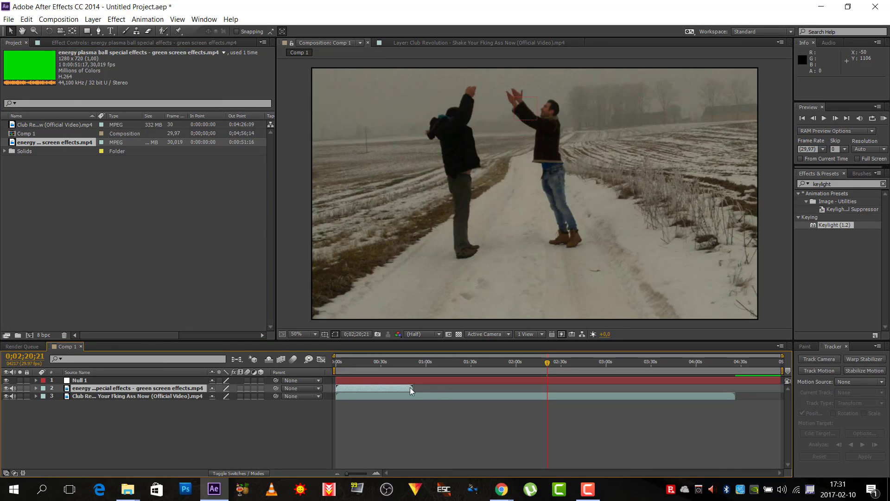
Step: Shift the plasma ball layer along the timeline so that it starts at about 0;02;00;13
{"action": "left_click_drag", "start_coordinate": [376, 385], "coordinate": [577, 387]}
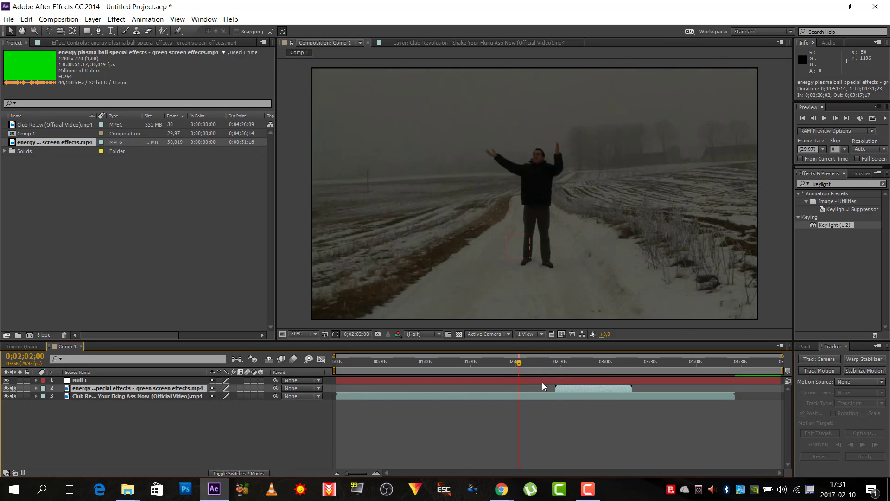
{"action": "left_click", "coordinate": [517, 361]}
{"action": "left_click_drag", "start_coordinate": [517, 362], "coordinate": [527, 385]}
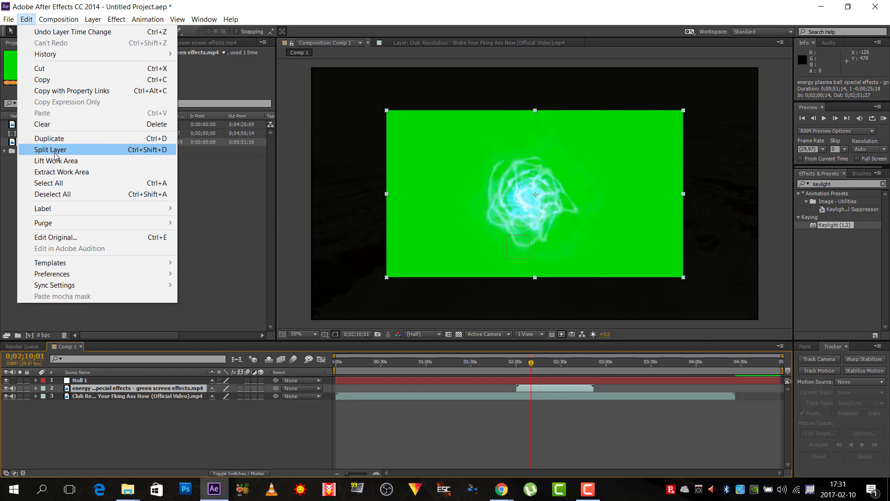
Step: Split the plasma ball layer at 0;02;10;01 and delete the part before the split
{"action": "left_click", "coordinate": [51, 149]}
{"action": "left_click", "coordinate": [520, 394]}
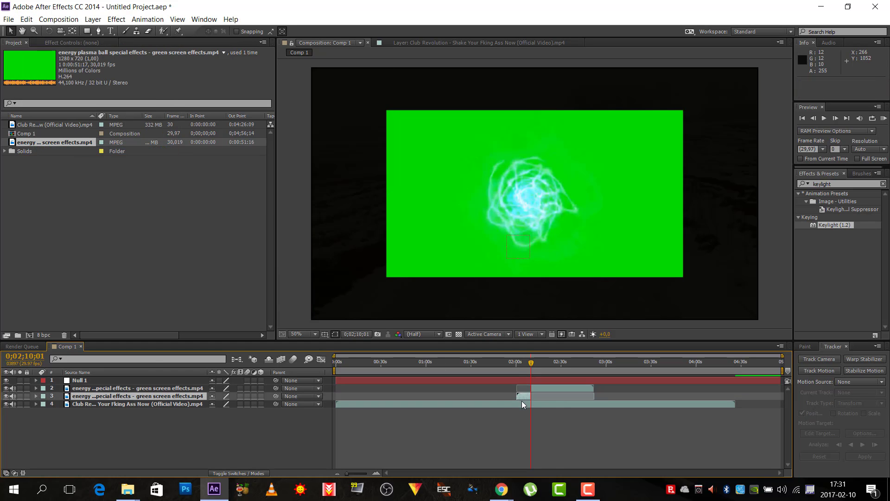
{"action": "key", "text": "Delete"}
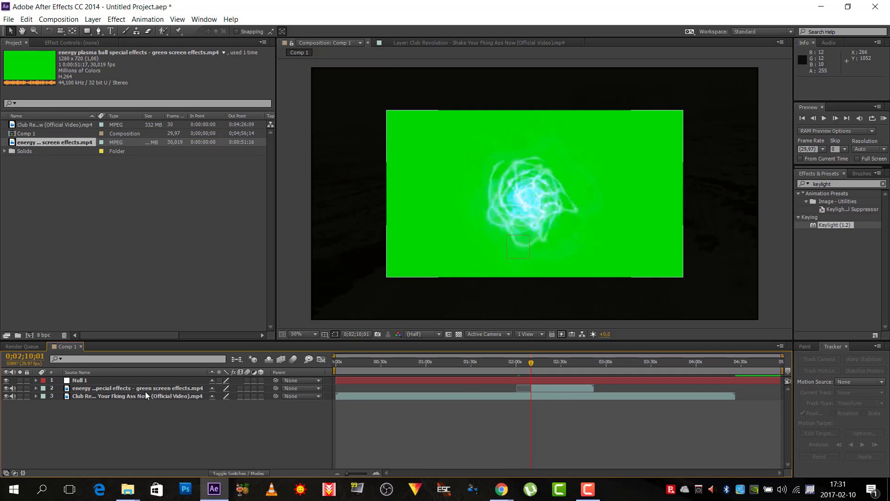
Step: Apply Keylight (1.2) to the remaining plasma ball layer and sample its green background as the Screen Colour
{"action": "left_click", "coordinate": [544, 386]}
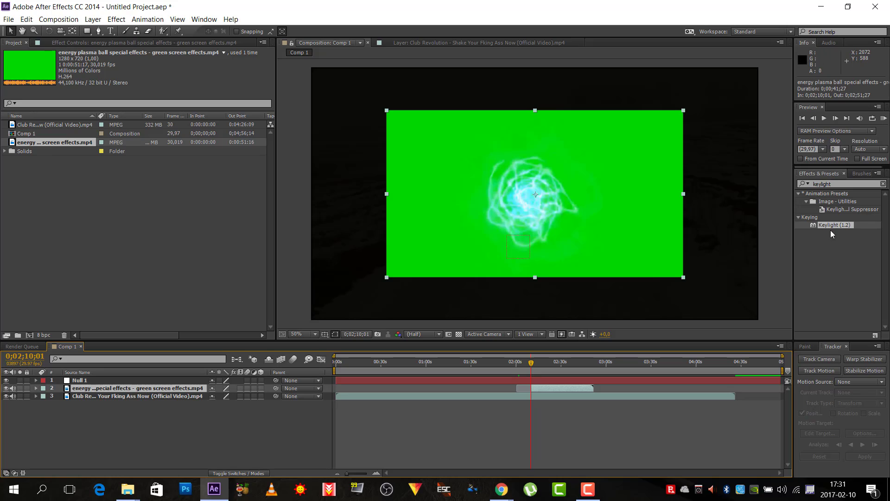
{"action": "left_click", "coordinate": [837, 183]}
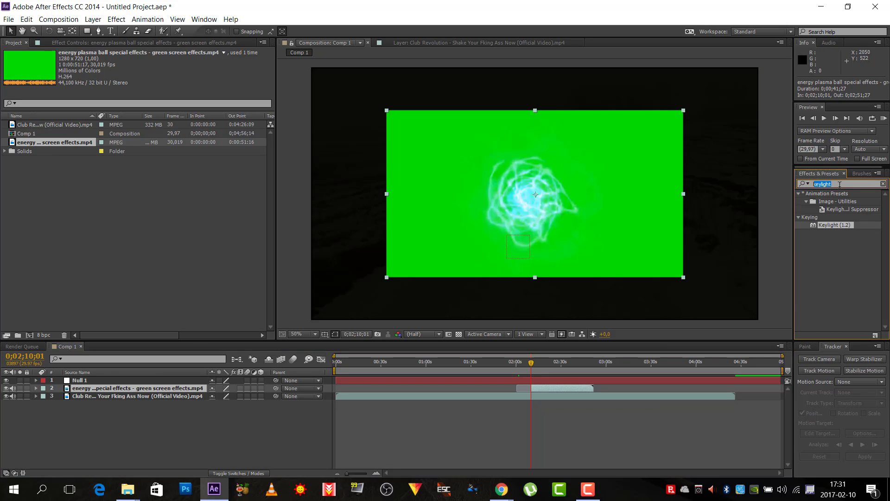
{"action": "type", "text": "keyli"}
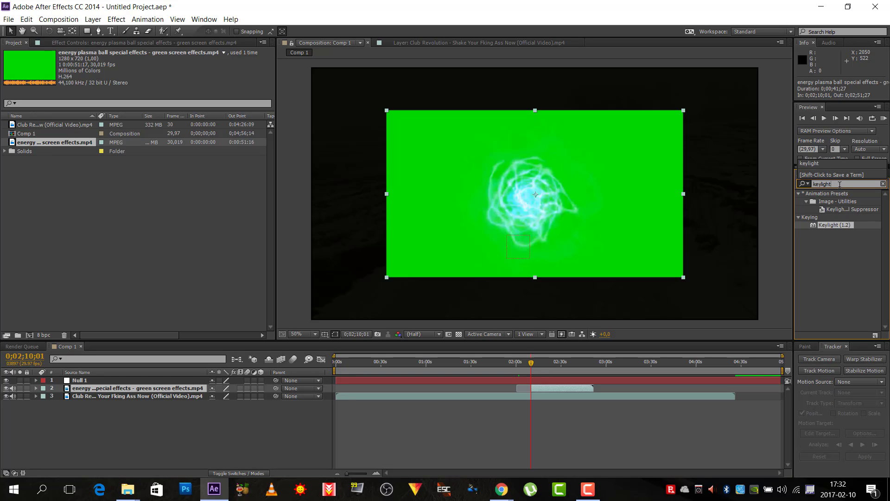
{"action": "left_click_drag", "start_coordinate": [842, 226], "coordinate": [633, 213]}
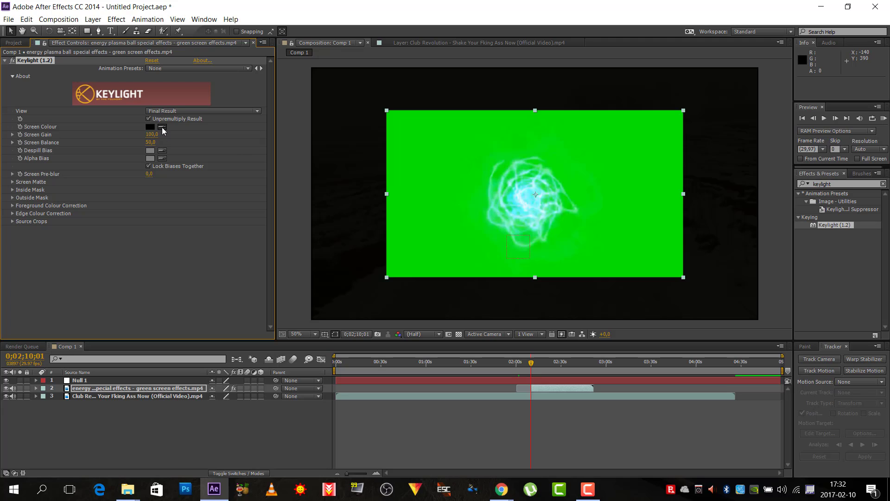
{"action": "left_click", "coordinate": [163, 127]}
{"action": "left_click", "coordinate": [424, 149]}
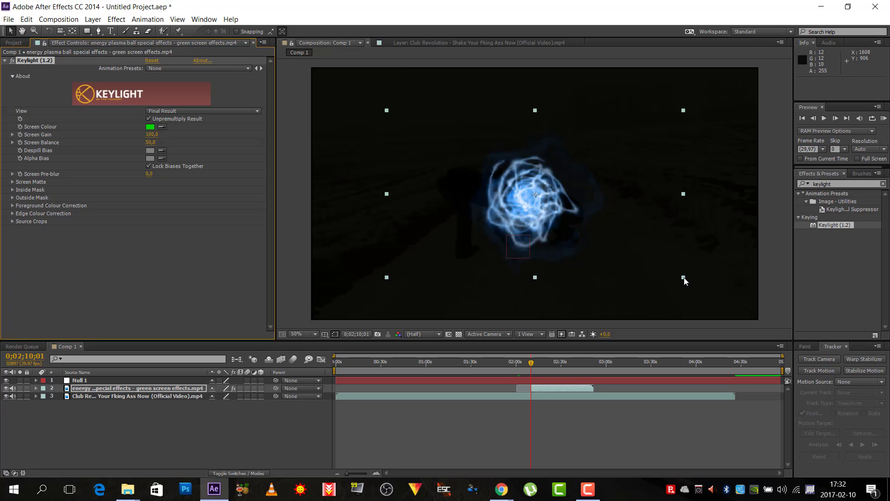
Step: Shrink the plasma ball, place it just above the crouching men's hands, and parent its layer to Null 1, checking the motion in playback
{"action": "left_click_drag", "start_coordinate": [684, 277], "coordinate": [518, 225]}
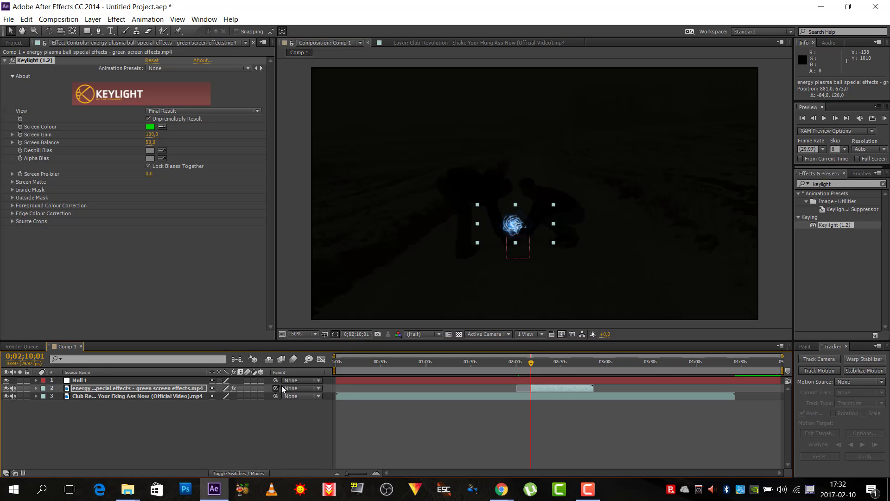
{"action": "left_click_drag", "start_coordinate": [276, 388], "coordinate": [104, 380]}
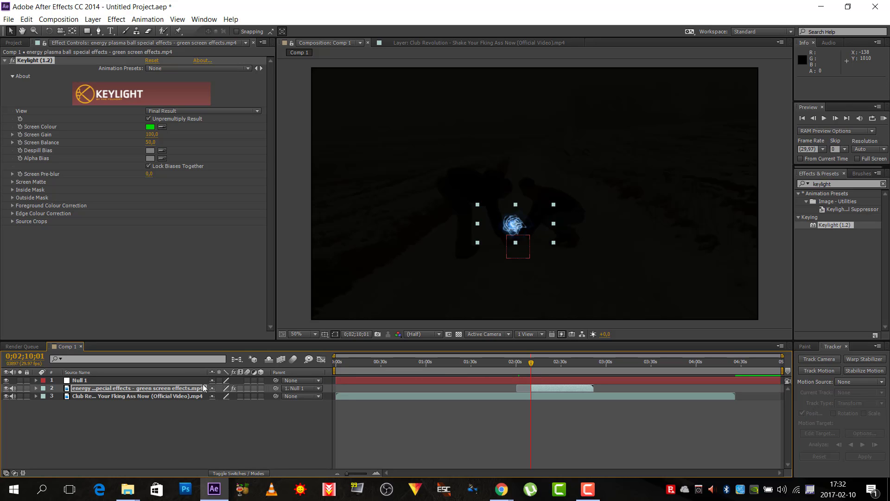
{"action": "key", "text": "space"}
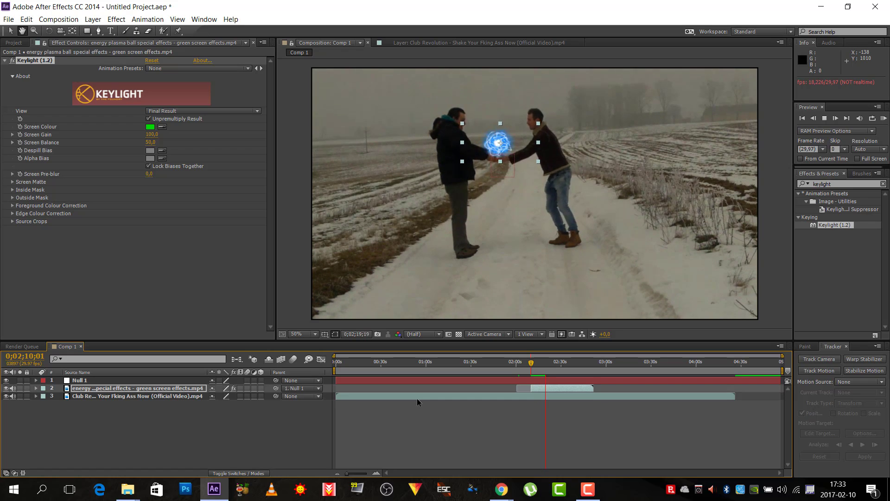
{"action": "key", "text": "space"}
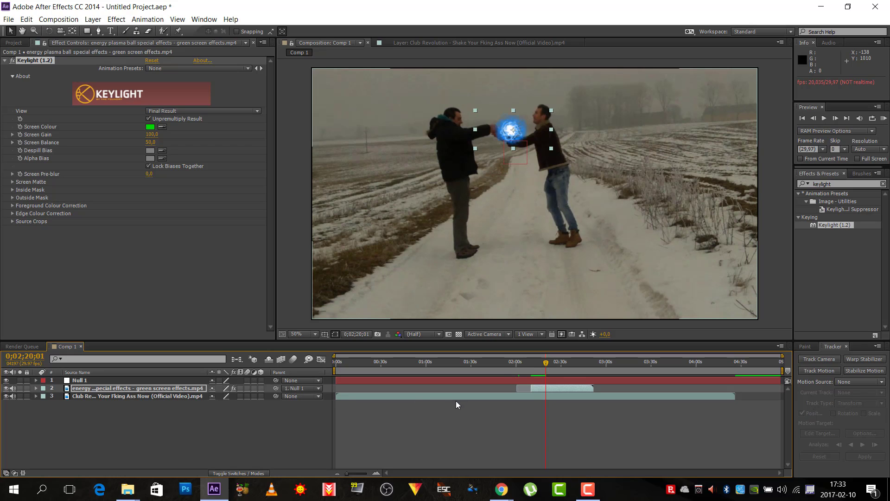
Step: At 0;02;18;29, move the plasma ball layer to position 48, -60 above the joined hands
{"action": "left_click_drag", "start_coordinate": [547, 363], "coordinate": [545, 363]}
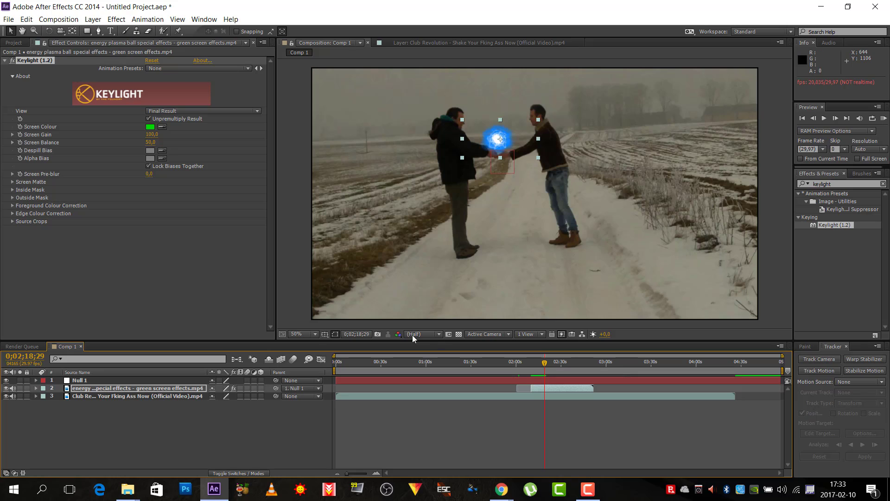
{"action": "left_click", "coordinate": [86, 381]}
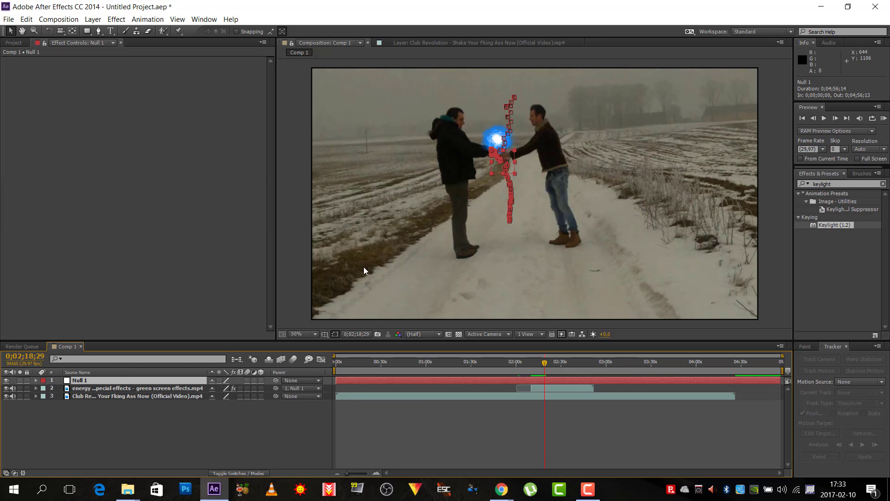
{"action": "left_click", "coordinate": [125, 390]}
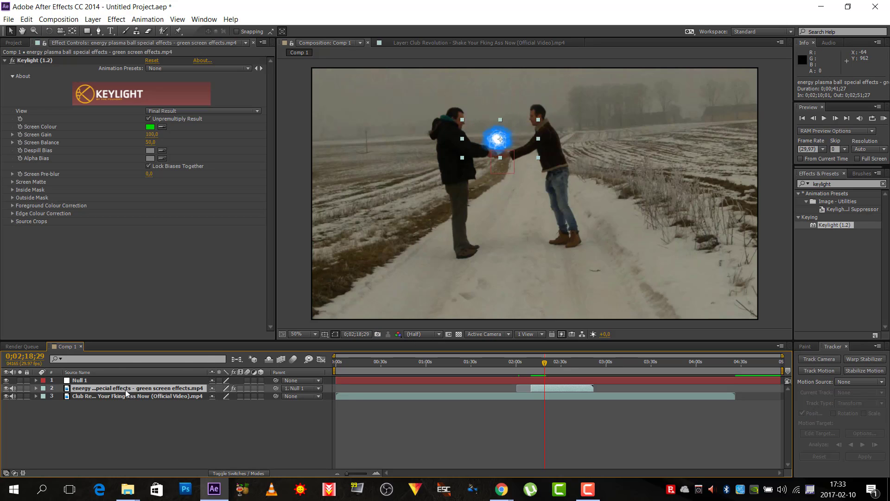
{"action": "left_click_drag", "start_coordinate": [508, 136], "coordinate": [510, 130]}
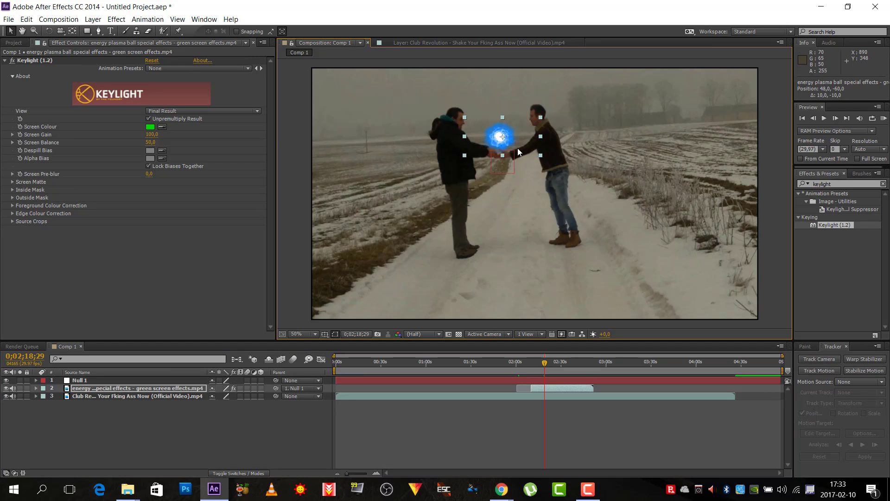
Step: Step backward frame by frame from 0;02;18;29 to examine how the plasma ball follows the hands
{"action": "key", "text": "Page_Up"}
{"action": "key", "text": "Page_Up"}
{"action": "key", "text": "Page_Up"}
{"action": "key", "text": "Page_Up"}
{"action": "key", "text": "Page_Up"}
{"action": "key", "text": "Page_Up"}
{"action": "key", "text": "Page_Up"}
{"action": "key", "text": "Page_Up"}
{"action": "key", "text": "Page_Up"}
{"action": "key", "text": "Page_Up"}
{"action": "key", "text": "Page_Up"}
{"action": "key", "text": "Page_Up"}
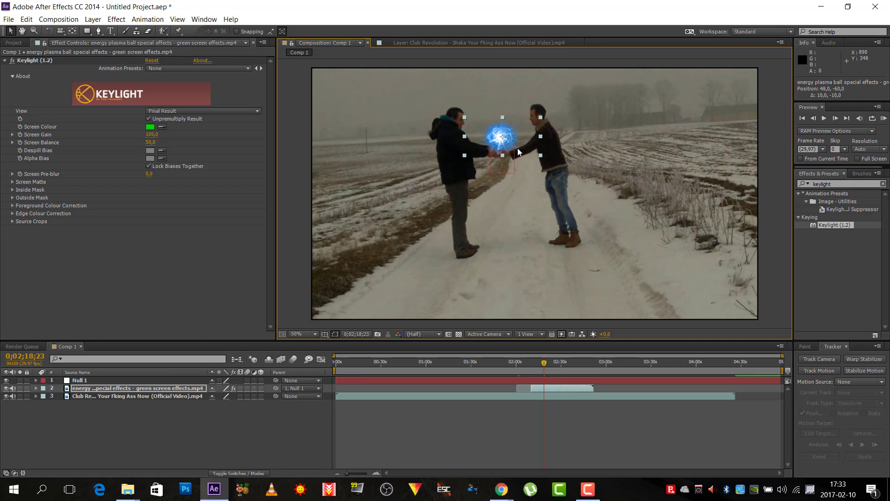
{"action": "key", "text": "Page_Up"}
{"action": "key", "text": "Page_Up"}
{"action": "key", "text": "Page_Up"}
{"action": "key", "text": "Page_Up"}
{"action": "key", "text": "Page_Up"}
{"action": "key", "text": "Page_Up"}
{"action": "key", "text": "Page_Up"}
{"action": "key", "text": "Page_Up"}
{"action": "key", "text": "Page_Up"}
{"action": "key", "text": "Page_Up"}
{"action": "key", "text": "Page_Up"}
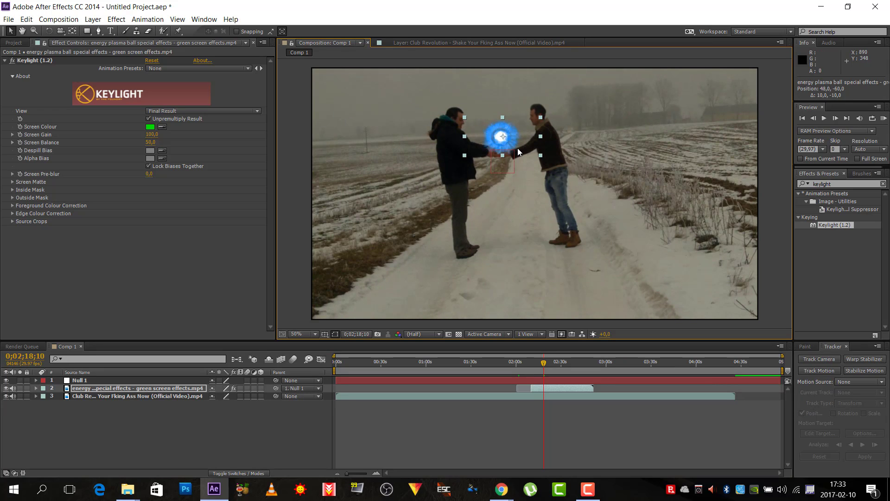
{"action": "key", "text": "Page_Up"}
{"action": "key", "text": "Page_Up"}
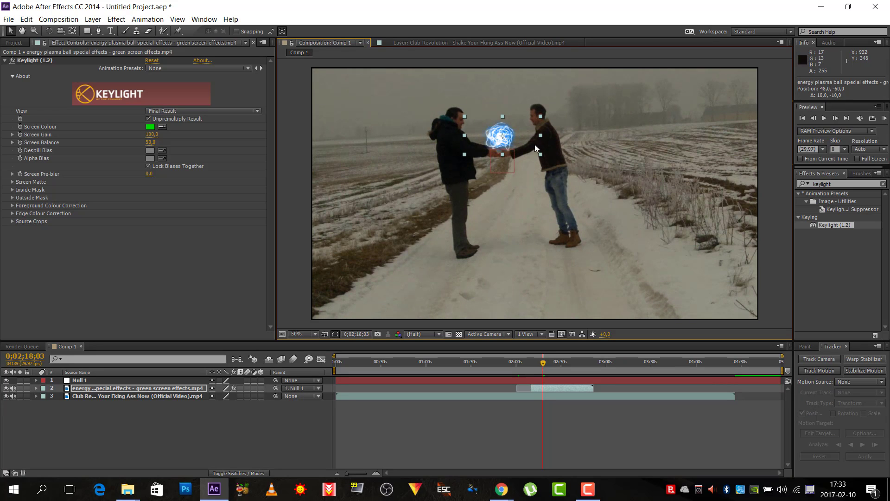
Step: Go back to 0;02;10;00 and step forward to 0;02;10;20, examining the plasma ball's size and placement at the hands
{"action": "left_click_drag", "start_coordinate": [543, 363], "coordinate": [530, 362]}
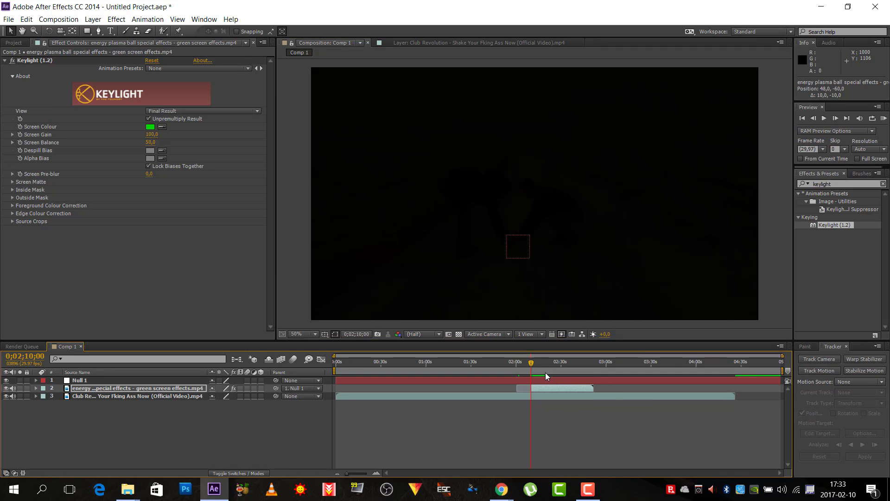
{"action": "key", "text": "Page_Down"}
{"action": "key", "text": "Page_Down"}
{"action": "key", "text": "Page_Down"}
{"action": "key", "text": "Page_Down"}
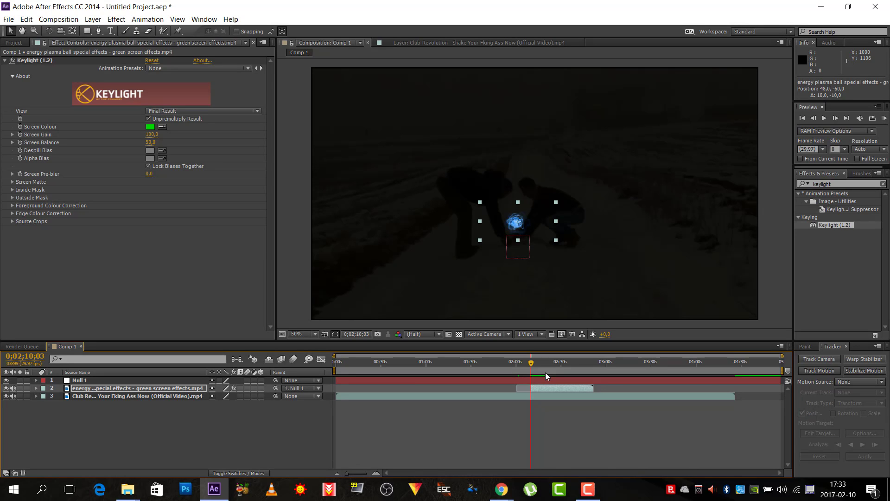
{"action": "key", "text": "Page_Down"}
{"action": "key", "text": "Page_Down"}
{"action": "key", "text": "Page_Down"}
{"action": "key", "text": "Page_Down"}
{"action": "key", "text": "Page_Down"}
{"action": "key", "text": "Page_Down"}
{"action": "key", "text": "Page_Down"}
{"action": "key", "text": "Page_Down"}
{"action": "key", "text": "Page_Down"}
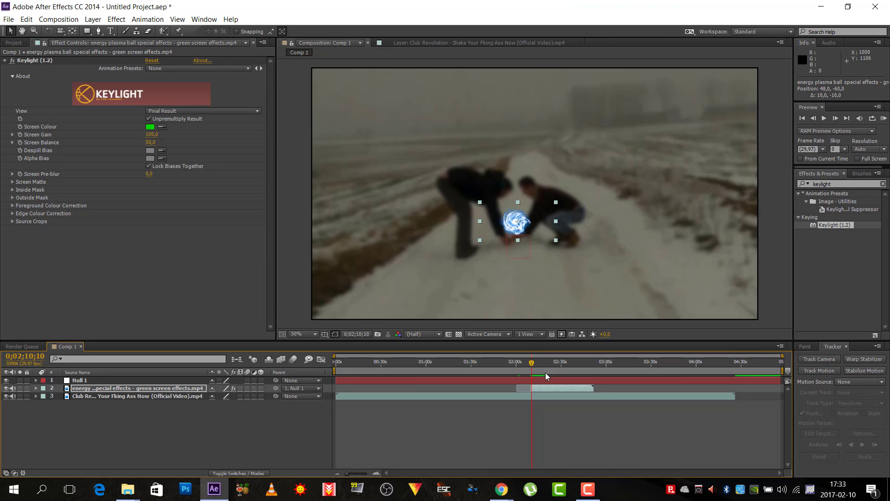
{"action": "key", "text": "Page_Down"}
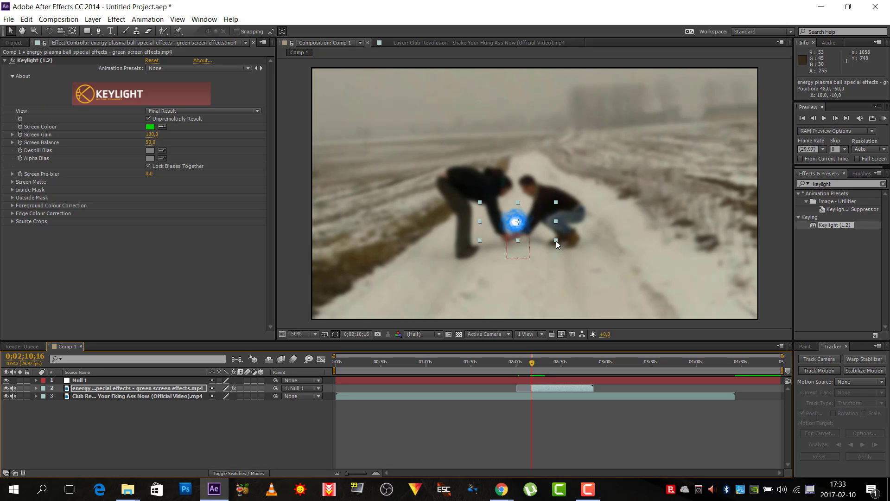
{"action": "key", "text": "Page_Down"}
{"action": "key", "text": "Page_Down"}
{"action": "key", "text": "Page_Down"}
{"action": "key", "text": "Page_Down"}
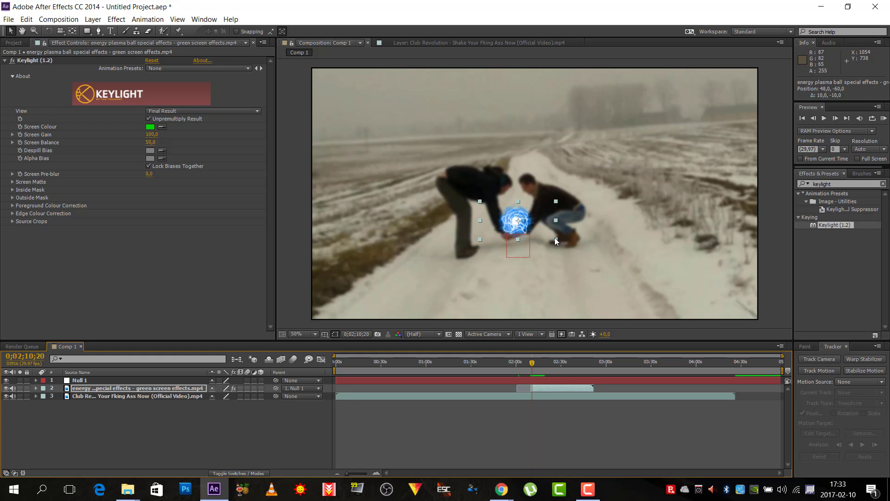
Step: Shrink the plasma ball further and move it to position 36, -50, checking it above the hands at 0;02;10;09
{"action": "left_click_drag", "start_coordinate": [554, 237], "coordinate": [526, 222]}
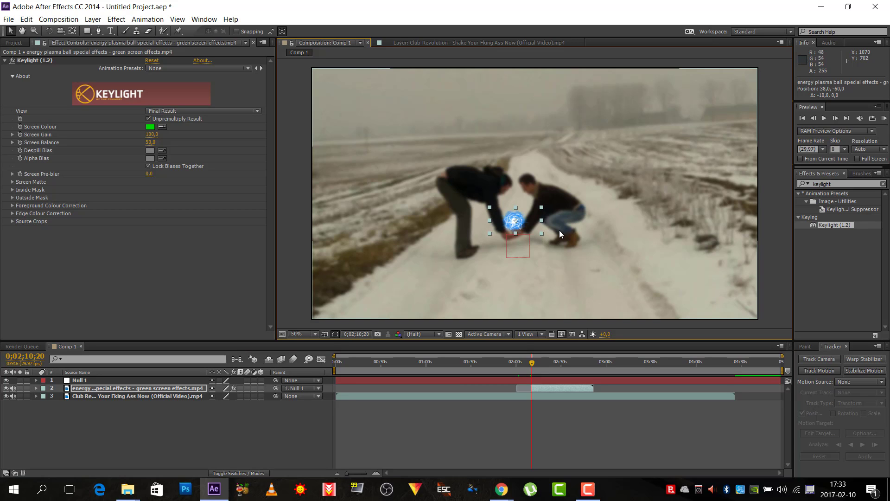
{"action": "key", "text": "Page_Up"}
{"action": "key", "text": "Page_Up"}
{"action": "key", "text": "Page_Up"}
{"action": "key", "text": "Page_Up"}
{"action": "key", "text": "Page_Up"}
{"action": "key", "text": "Page_Up"}
{"action": "key", "text": "Page_Up"}
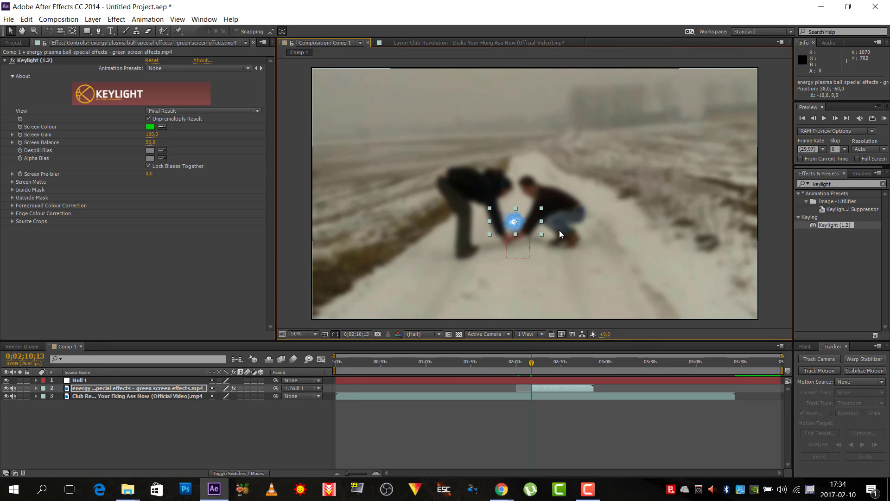
{"action": "key", "text": "Page_Up"}
{"action": "key", "text": "Page_Up"}
{"action": "key", "text": "Page_Up"}
{"action": "key", "text": "Page_Up"}
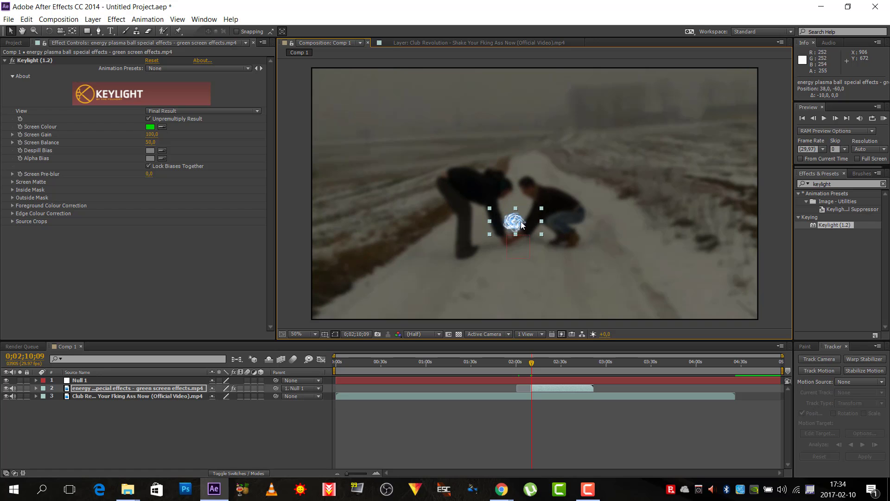
{"action": "left_click_drag", "start_coordinate": [522, 225], "coordinate": [521, 228]}
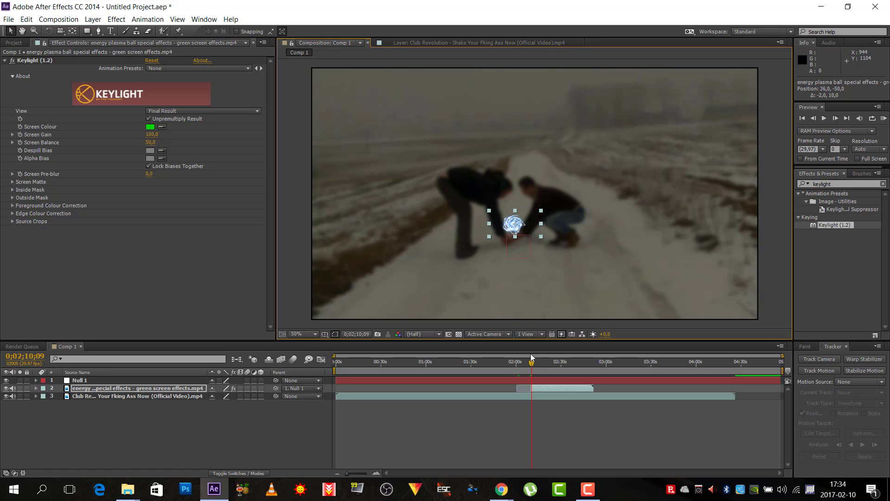
Step: Play forward to about 0;02;12;22 and adjust the plasma ball layer to position 26, -72, just above the joined hands
{"action": "key", "text": "space"}
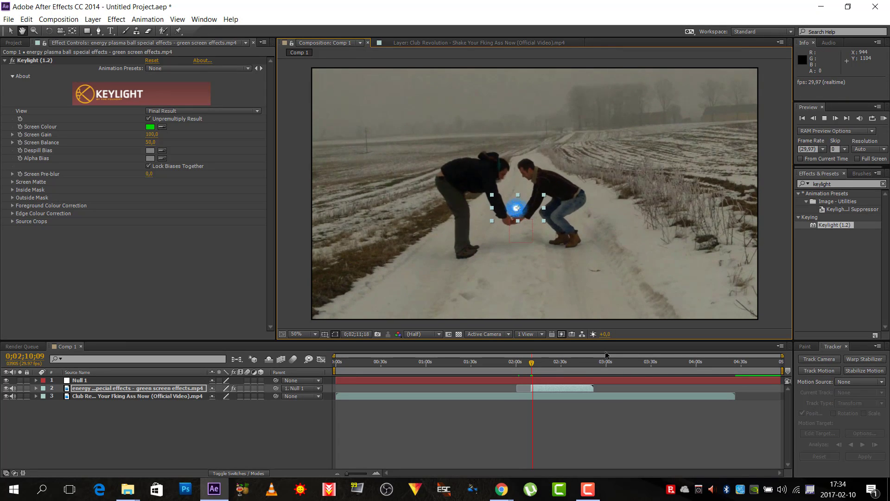
{"action": "key", "text": "space"}
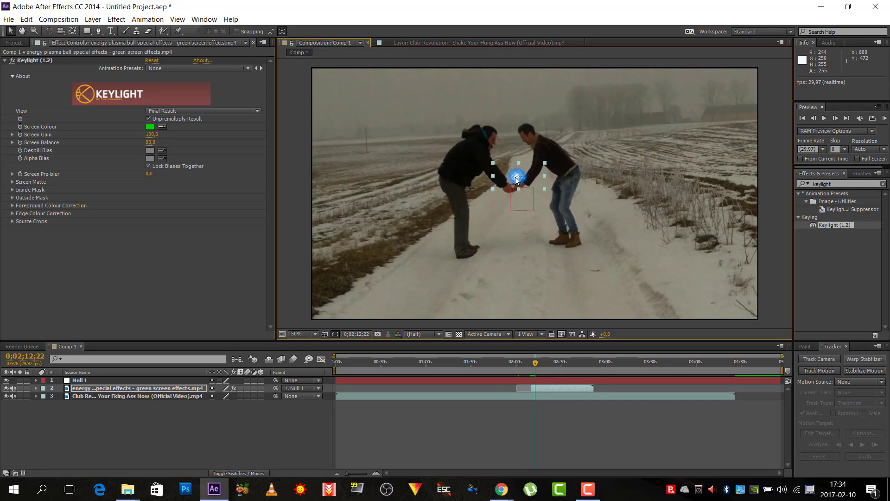
{"action": "left_click_drag", "start_coordinate": [516, 180], "coordinate": [513, 177]}
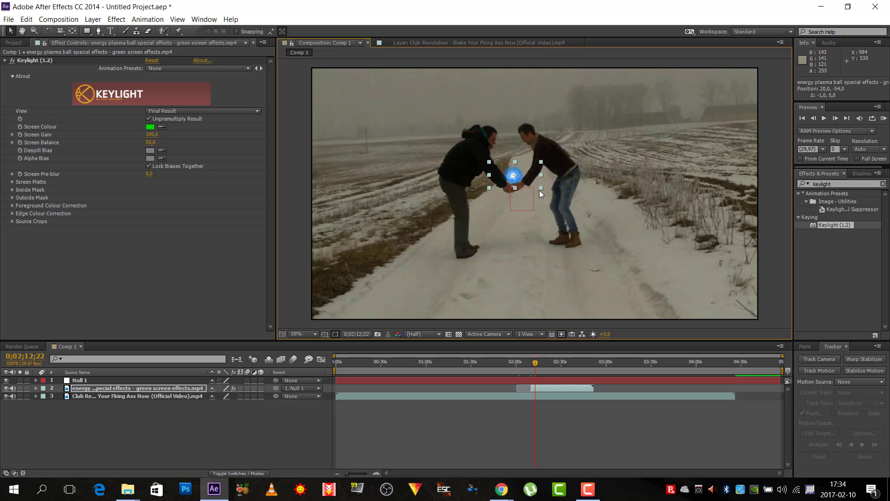
{"action": "key", "text": "Right"}
{"action": "key", "text": "Right"}
{"action": "key", "text": "Right"}
{"action": "key", "text": "Right"}
{"action": "key", "text": "Right"}
{"action": "key", "text": "Right"}
{"action": "left_click_drag", "start_coordinate": [516, 178], "coordinate": [515, 176]}
{"action": "key", "text": "Page_Down"}
{"action": "key", "text": "Page_Down"}
{"action": "key", "text": "Page_Down"}
{"action": "key", "text": "Page_Down"}
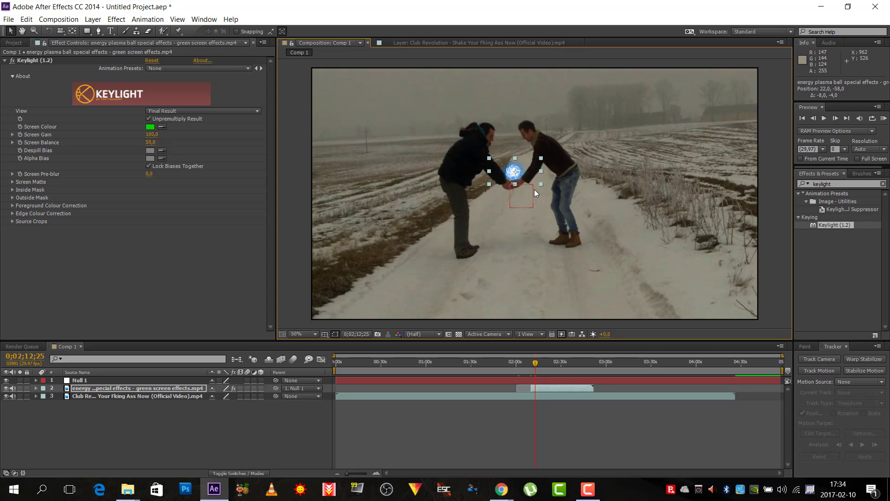
{"action": "left_click_drag", "start_coordinate": [517, 170], "coordinate": [518, 167]}
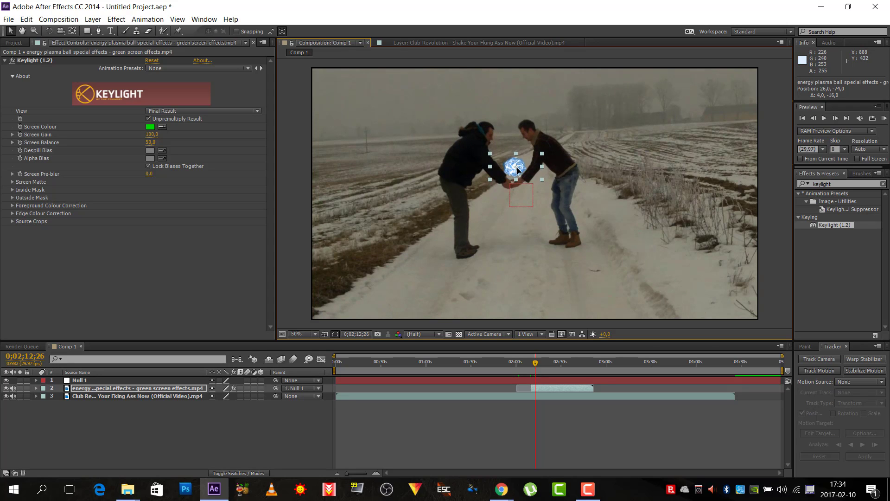
{"action": "key", "text": "Page_Up"}
{"action": "key", "text": "Page_Up"}
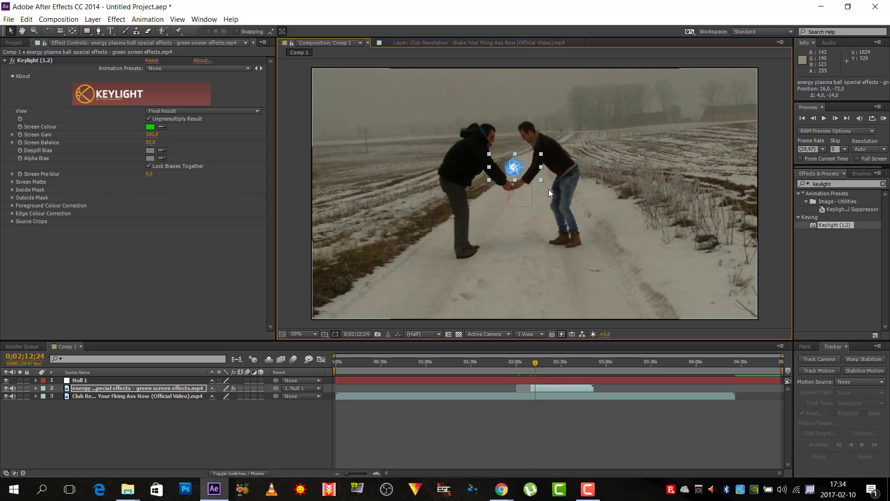
Step: Step forward frame by frame from 0;02;12;24 to 0;02;14;24 to examine how the plasma ball tracks above the hands
{"action": "key", "text": "Page_Down"}
{"action": "key", "text": "Page_Down"}
{"action": "key", "text": "Page_Down"}
{"action": "key", "text": "Page_Down"}
{"action": "key", "text": "Page_Down"}
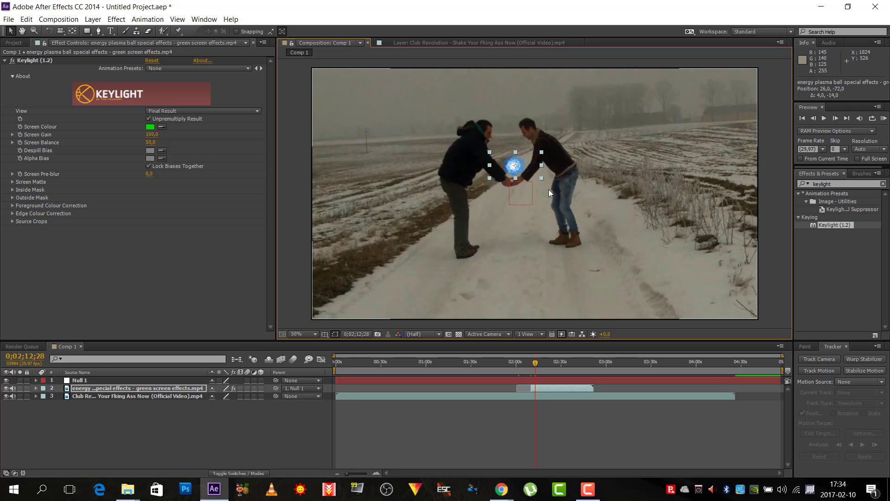
{"action": "key", "text": "Page_Down"}
{"action": "key", "text": "Page_Down"}
{"action": "key", "text": "Page_Down"}
{"action": "key", "text": "Page_Down"}
{"action": "key", "text": "Page_Down"}
{"action": "key", "text": "Page_Down"}
{"action": "key", "text": "Page_Down"}
{"action": "key", "text": "Page_Down"}
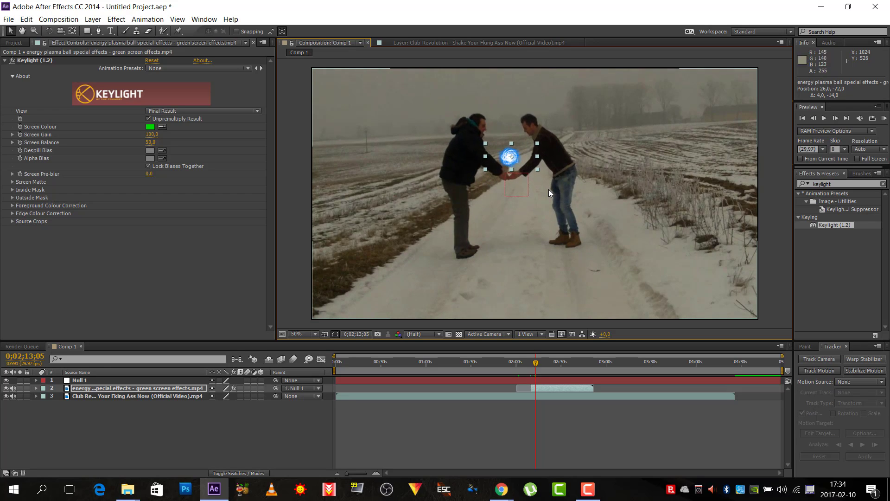
{"action": "key", "text": "Page_Down"}
{"action": "key", "text": "Page_Down"}
{"action": "key", "text": "Page_Down"}
{"action": "key", "text": "Page_Down"}
{"action": "key", "text": "Page_Down"}
{"action": "key", "text": "Page_Down"}
{"action": "key", "text": "Page_Down"}
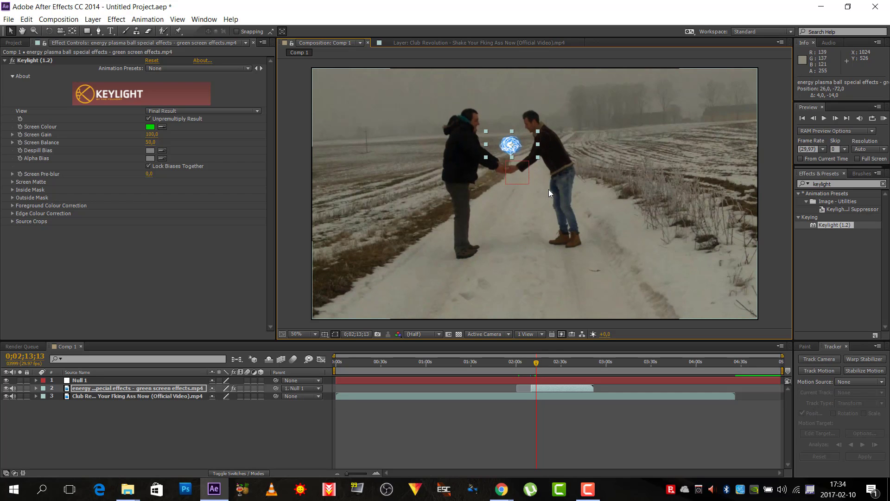
{"action": "key", "text": "Page_Down"}
{"action": "key", "text": "Page_Down"}
{"action": "key", "text": "Page_Down"}
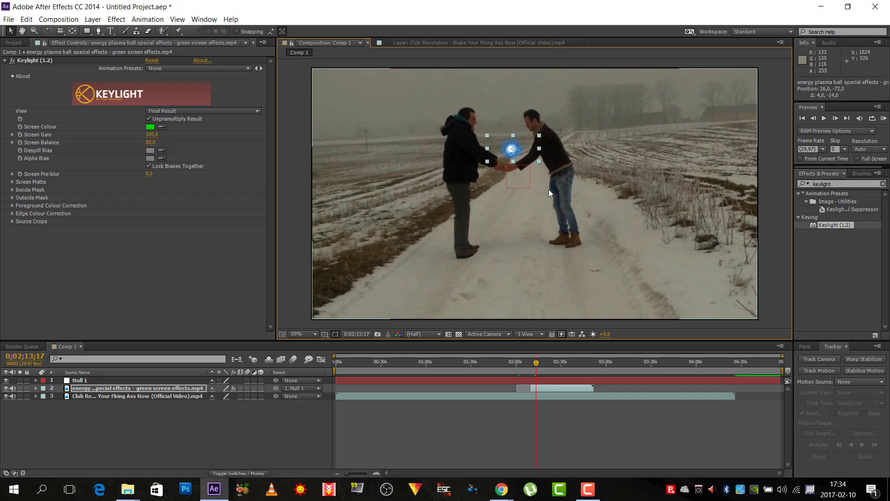
{"action": "key", "text": "Page_Down"}
{"action": "key", "text": "Page_Down"}
{"action": "key", "text": "Page_Down"}
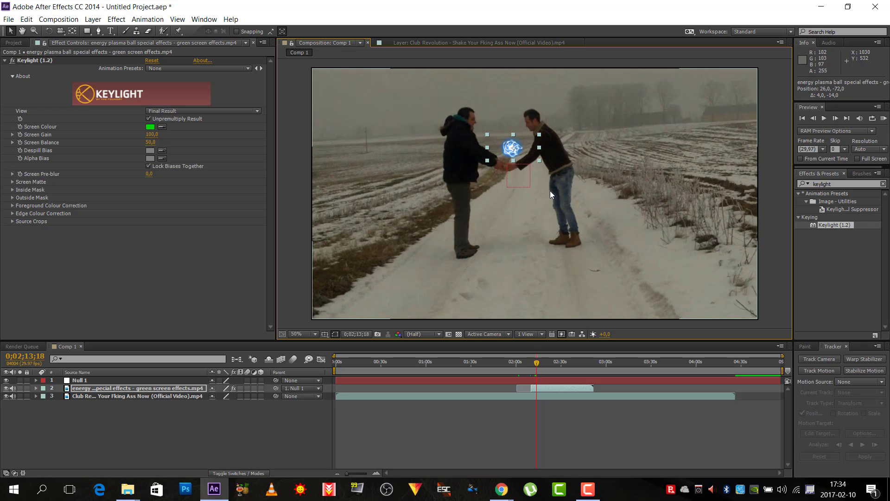
{"action": "key", "text": "Page_Down"}
{"action": "key", "text": "Page_Down"}
{"action": "key", "text": "Page_Down"}
{"action": "key", "text": "Page_Down"}
{"action": "key", "text": "Page_Down"}
{"action": "key", "text": "Page_Down"}
{"action": "key", "text": "Page_Down"}
{"action": "key", "text": "Page_Down"}
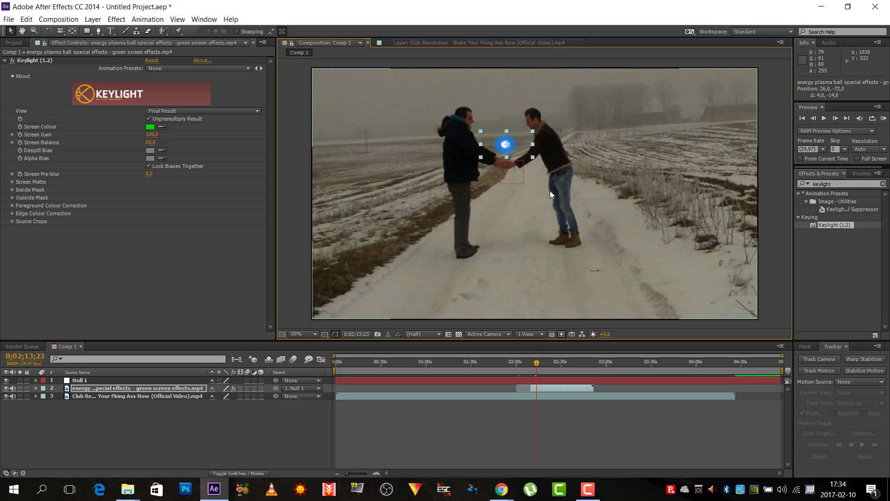
{"action": "key", "text": "Page_Down"}
{"action": "key", "text": "Page_Down"}
{"action": "key", "text": "Page_Down"}
{"action": "key", "text": "Page_Down"}
{"action": "key", "text": "Page_Down"}
{"action": "key", "text": "Page_Down"}
{"action": "key", "text": "Page_Down"}
{"action": "key", "text": "Page_Down"}
{"action": "key", "text": "Page_Down"}
{"action": "key", "text": "Page_Down"}
{"action": "key", "text": "Page_Down"}
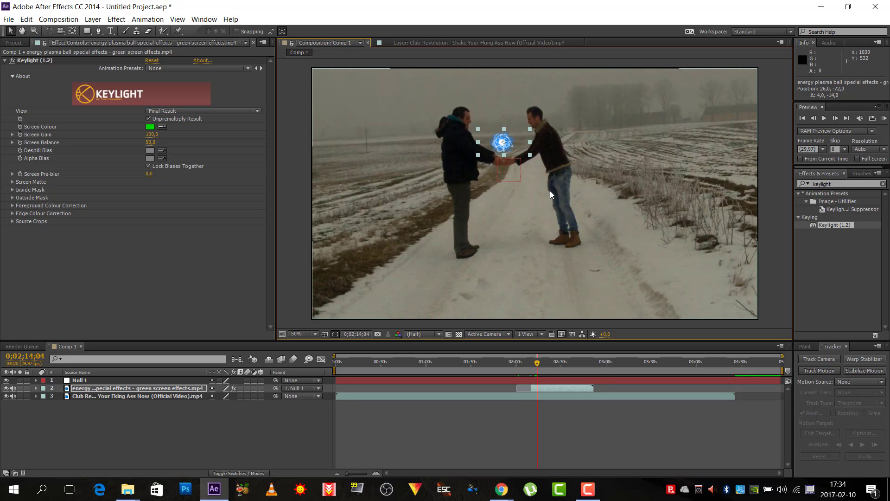
{"action": "key", "text": "Page_Down"}
{"action": "key", "text": "Page_Down"}
{"action": "key", "text": "Page_Down"}
{"action": "key", "text": "Page_Down"}
{"action": "key", "text": "Page_Down"}
{"action": "key", "text": "Page_Down"}
{"action": "key", "text": "Page_Down"}
{"action": "key", "text": "Page_Down"}
{"action": "key", "text": "Page_Down"}
{"action": "key", "text": "Page_Down"}
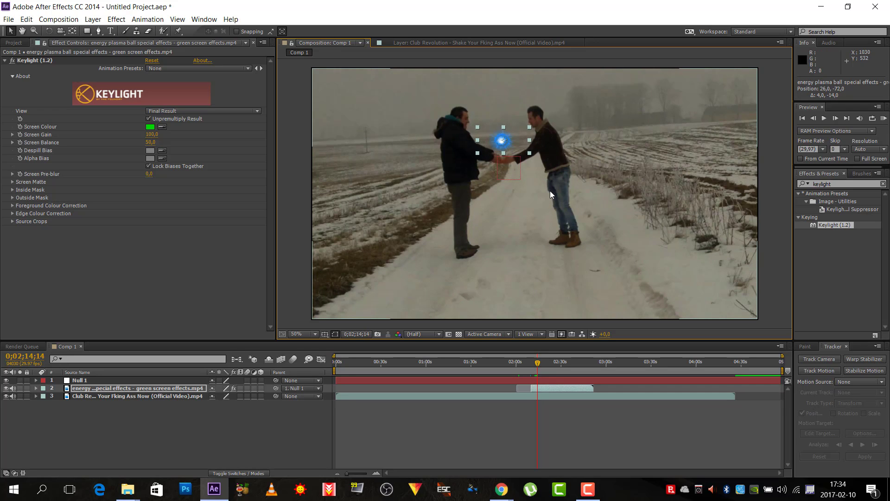
{"action": "key", "text": "Page_Down"}
{"action": "key", "text": "Page_Down"}
{"action": "key", "text": "Page_Down"}
{"action": "key", "text": "Page_Down"}
{"action": "key", "text": "Page_Down"}
{"action": "key", "text": "Page_Down"}
{"action": "key", "text": "Page_Down"}
{"action": "key", "text": "Page_Down"}
{"action": "key", "text": "Page_Down"}
{"action": "key", "text": "Page_Down"}
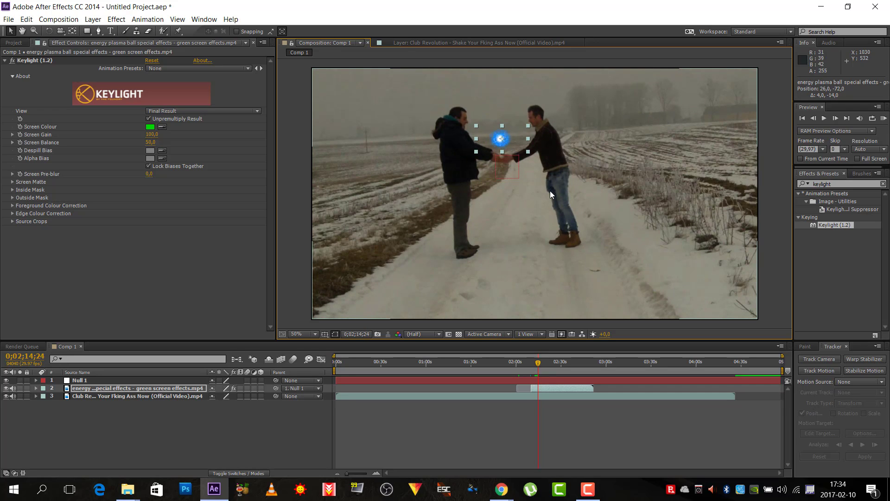
Step: Step forward frame by frame from 0;02;14;24 to 0;02;17;18, examining the plasma ball's placement over the joined hands
{"action": "key", "text": "Page_Down"}
{"action": "key", "text": "Page_Down"}
{"action": "key", "text": "Page_Down"}
{"action": "key", "text": "Page_Down"}
{"action": "key", "text": "Page_Down"}
{"action": "key", "text": "Page_Down"}
{"action": "key", "text": "Page_Down"}
{"action": "key", "text": "Page_Down"}
{"action": "key", "text": "Page_Down"}
{"action": "key", "text": "Page_Down"}
{"action": "key", "text": "Page_Down"}
{"action": "key", "text": "Page_Down"}
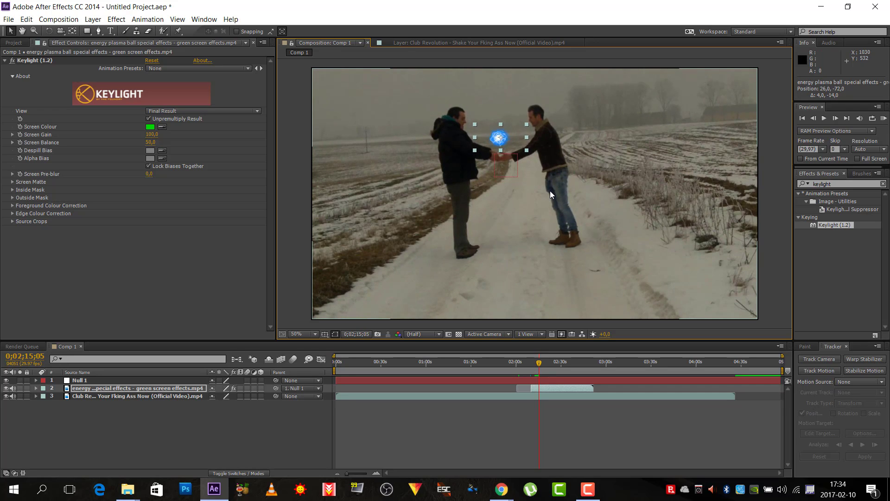
{"action": "key", "text": "Page_Down"}
{"action": "key", "text": "Page_Down"}
{"action": "key", "text": "Page_Down"}
{"action": "key", "text": "Page_Down"}
{"action": "key", "text": "Page_Down"}
{"action": "key", "text": "Page_Down"}
{"action": "key", "text": "Page_Down"}
{"action": "key", "text": "Page_Down"}
{"action": "key", "text": "Page_Down"}
{"action": "key", "text": "Page_Down"}
{"action": "key", "text": "Page_Down"}
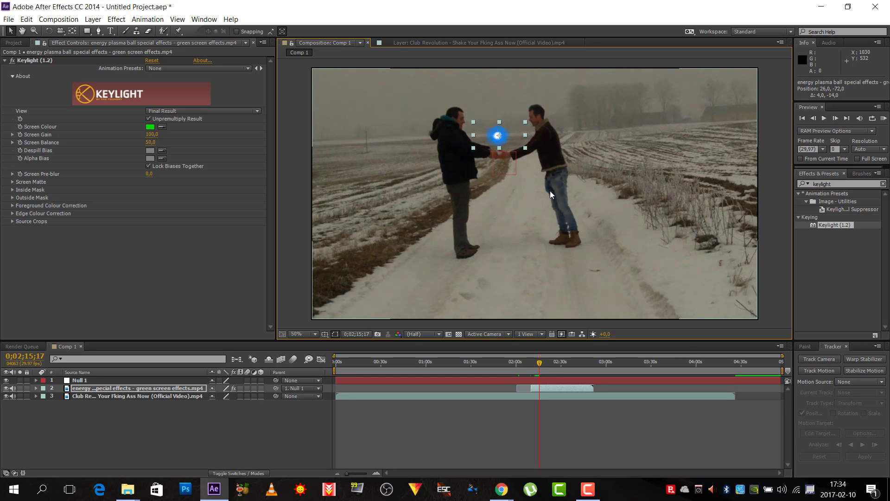
{"action": "key", "text": "Page_Down"}
{"action": "key", "text": "Page_Down"}
{"action": "key", "text": "Page_Down"}
{"action": "key", "text": "Page_Down"}
{"action": "key", "text": "Page_Down"}
{"action": "key", "text": "Page_Down"}
{"action": "key", "text": "Page_Down"}
{"action": "key", "text": "Page_Down"}
{"action": "key", "text": "Page_Down"}
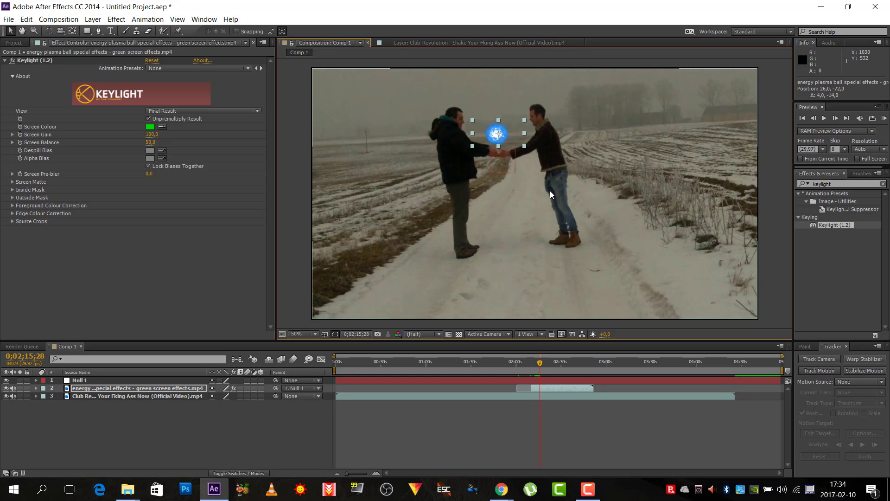
{"action": "key", "text": "Page_Down"}
{"action": "key", "text": "Page_Down"}
{"action": "key", "text": "Page_Down"}
{"action": "key", "text": "Page_Down"}
{"action": "key", "text": "Page_Down"}
{"action": "key", "text": "Page_Down"}
{"action": "key", "text": "Page_Down"}
{"action": "key", "text": "Page_Down"}
{"action": "key", "text": "Page_Down"}
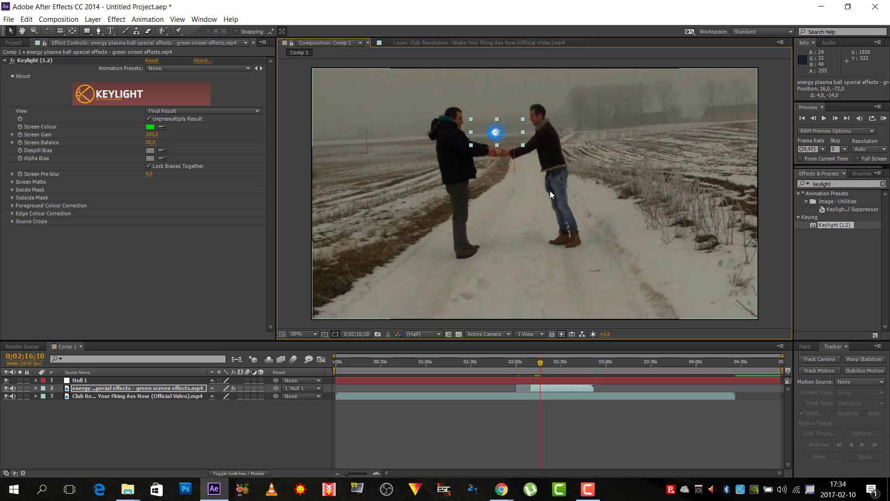
{"action": "key", "text": "Page_Down"}
{"action": "key", "text": "Page_Down"}
{"action": "key", "text": "Page_Down"}
{"action": "key", "text": "Page_Down"}
{"action": "key", "text": "Page_Down"}
{"action": "key", "text": "Page_Down"}
{"action": "key", "text": "Page_Down"}
{"action": "key", "text": "Page_Down"}
{"action": "key", "text": "Page_Down"}
{"action": "key", "text": "Page_Down"}
{"action": "key", "text": "Page_Down"}
{"action": "key", "text": "Page_Down"}
{"action": "key", "text": "Page_Down"}
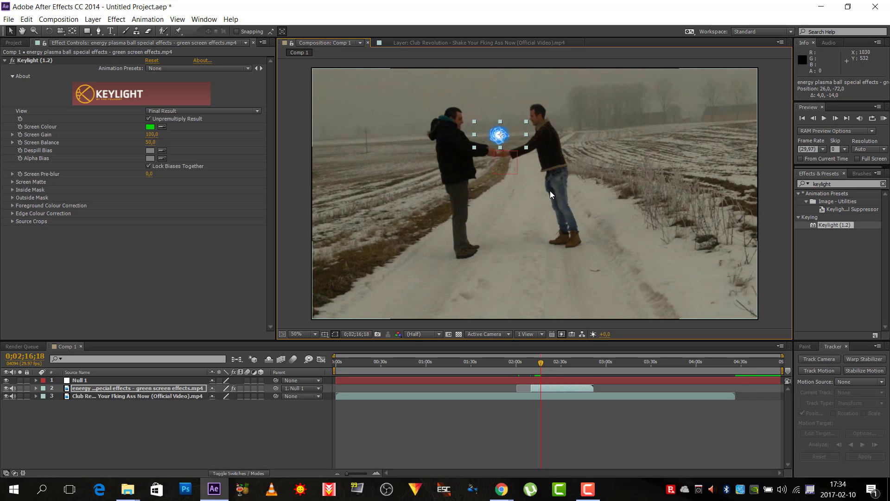
{"action": "key", "text": "Page_Down"}
{"action": "key", "text": "Page_Down"}
{"action": "key", "text": "Page_Down"}
{"action": "key", "text": "Page_Down"}
{"action": "key", "text": "Page_Down"}
{"action": "key", "text": "Page_Down"}
{"action": "key", "text": "Page_Down"}
{"action": "key", "text": "Page_Down"}
{"action": "key", "text": "Page_Down"}
{"action": "key", "text": "Page_Down"}
{"action": "key", "text": "Page_Down"}
{"action": "key", "text": "Page_Down"}
{"action": "key", "text": "Page_Down"}
{"action": "key", "text": "Page_Down"}
{"action": "key", "text": "Page_Down"}
{"action": "key", "text": "Page_Down"}
{"action": "key", "text": "Page_Down"}
{"action": "key", "text": "Page_Down"}
{"action": "key", "text": "Page_Down"}
{"action": "key", "text": "Page_Down"}
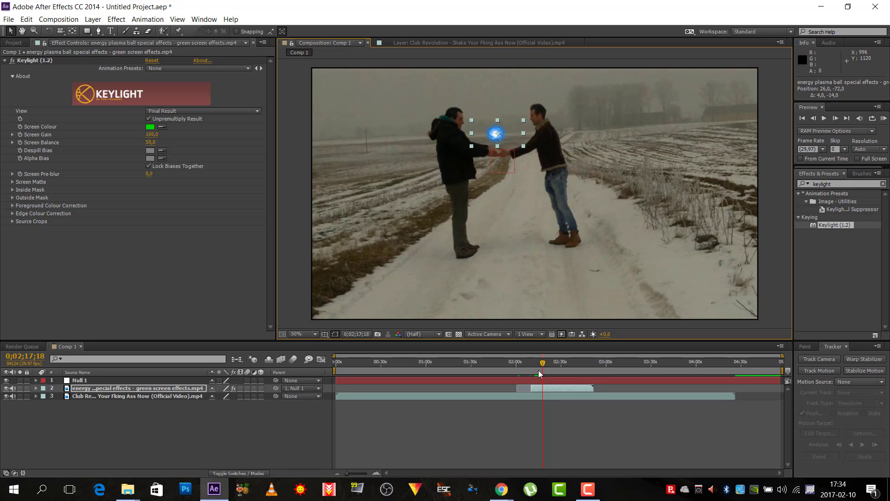
Step: Go to the throw around 0;02;20;06, step back to 0;02;20;00 and move the plasma ball to position 14, -100 above the hands
{"action": "left_click_drag", "start_coordinate": [543, 367], "coordinate": [546, 361]}
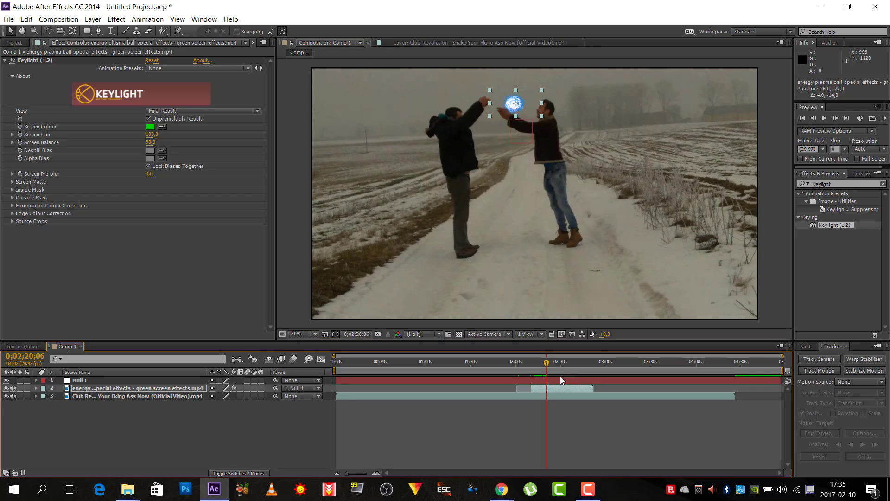
{"action": "key", "text": "Page_Up"}
{"action": "key", "text": "Page_Up"}
{"action": "key", "text": "Page_Up"}
{"action": "key", "text": "Page_Up"}
{"action": "key", "text": "Page_Up"}
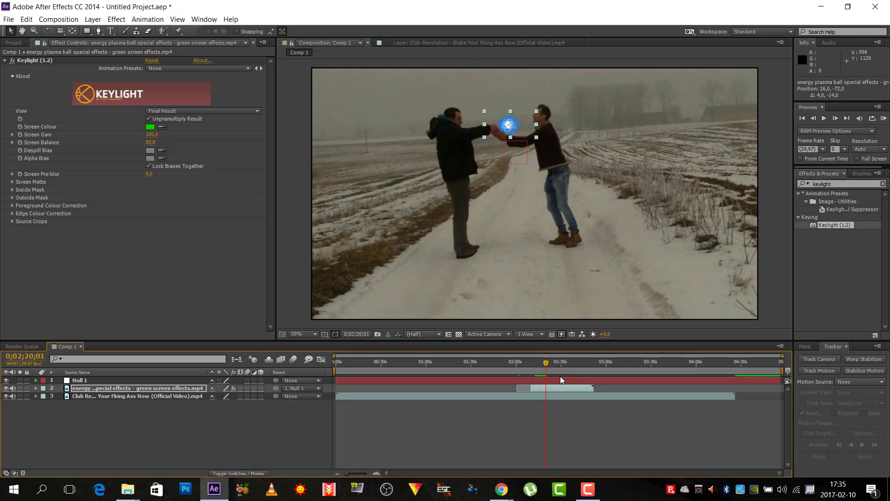
{"action": "key", "text": "Page_Up"}
{"action": "key", "text": "Page_Up"}
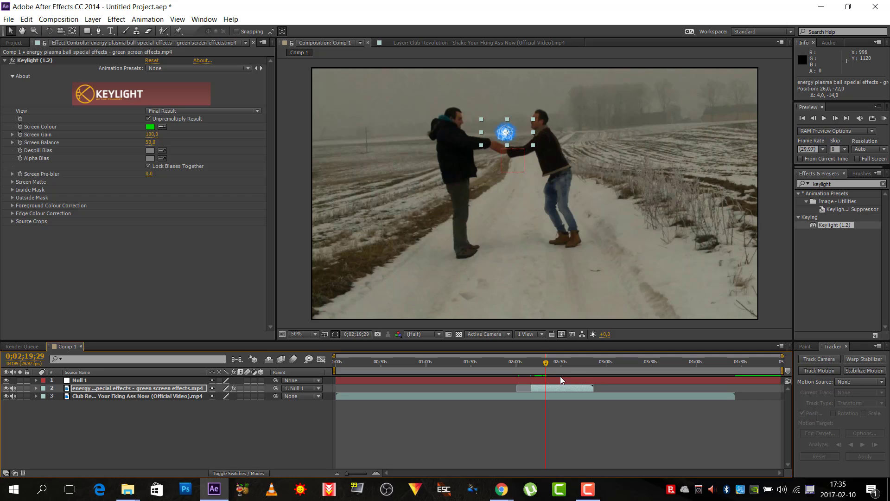
{"action": "key", "text": "Page_Down"}
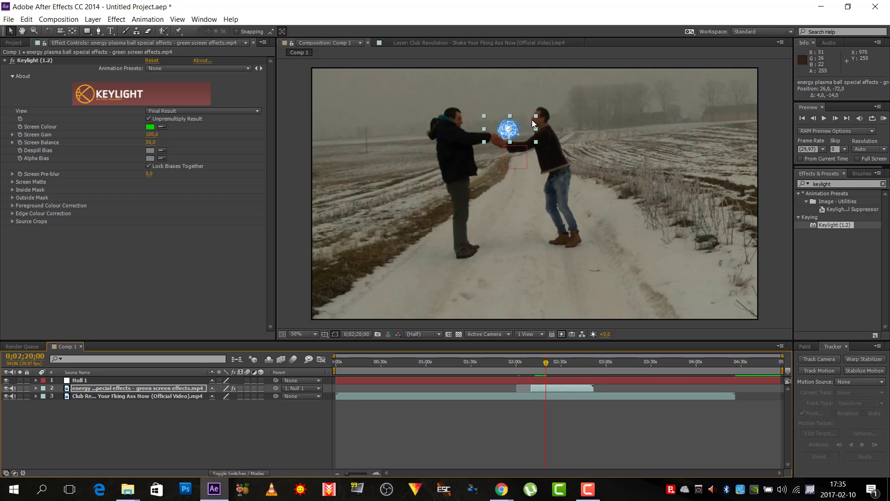
{"action": "left_click_drag", "start_coordinate": [510, 132], "coordinate": [507, 125]}
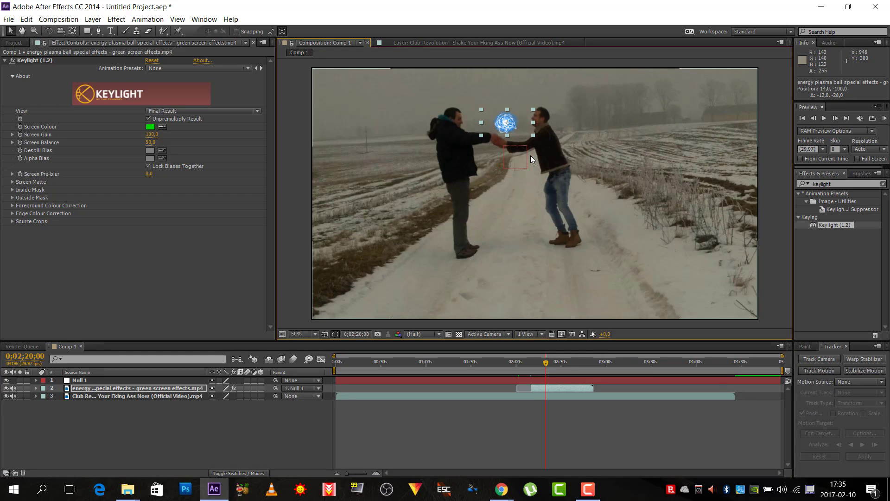
Step: Reposition the plasma ball layer to -6, -140 for the upward throw, checking it from 0;02;20;01 to 0;02;20;03
{"action": "key", "text": "Page_Down"}
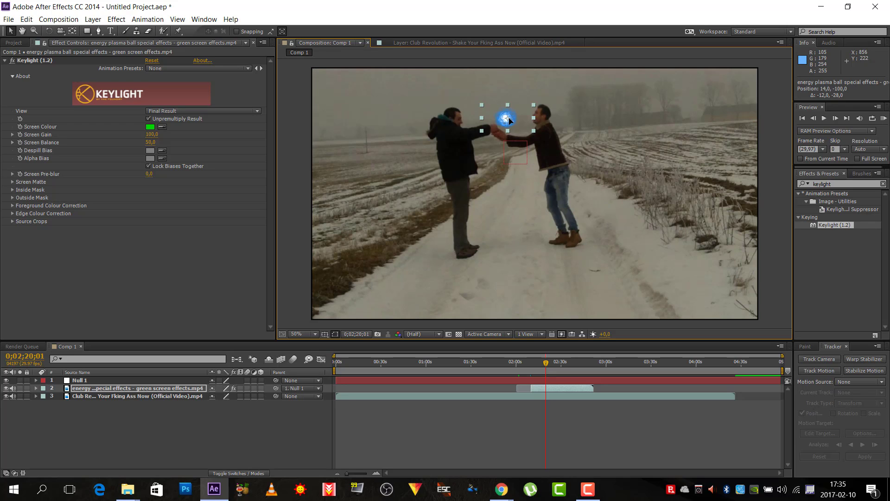
{"action": "left_click_drag", "start_coordinate": [510, 126], "coordinate": [506, 105]}
{"action": "key", "text": "Page_Down"}
{"action": "key", "text": "Page_Down"}
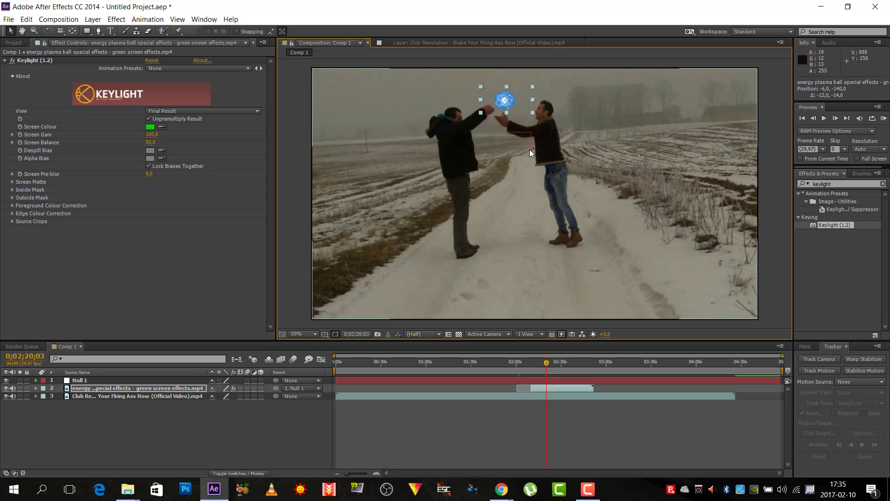
Step: Step forward from 0;02;20;03 to 0;02;20;12 to examine the plasma ball's path above the raised hands
{"action": "key", "text": "Page_Down"}
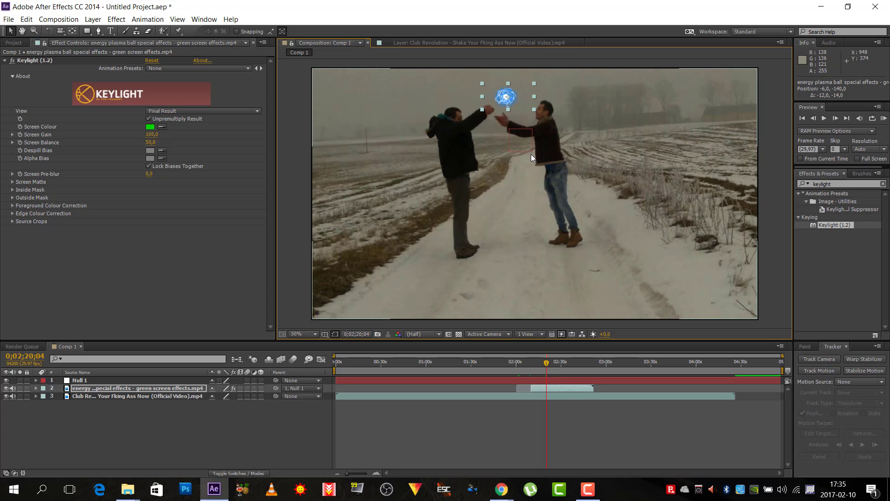
{"action": "key", "text": "Page_Down"}
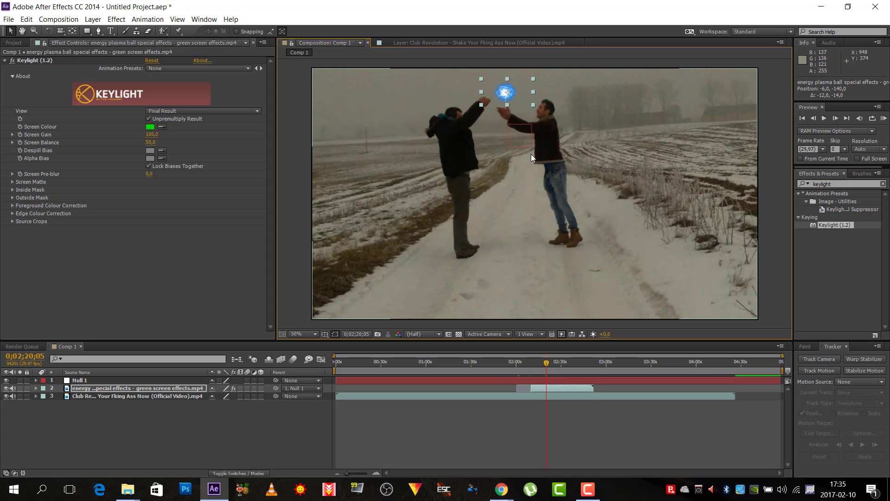
{"action": "key", "text": "Page_Down"}
{"action": "key", "text": "Page_Down"}
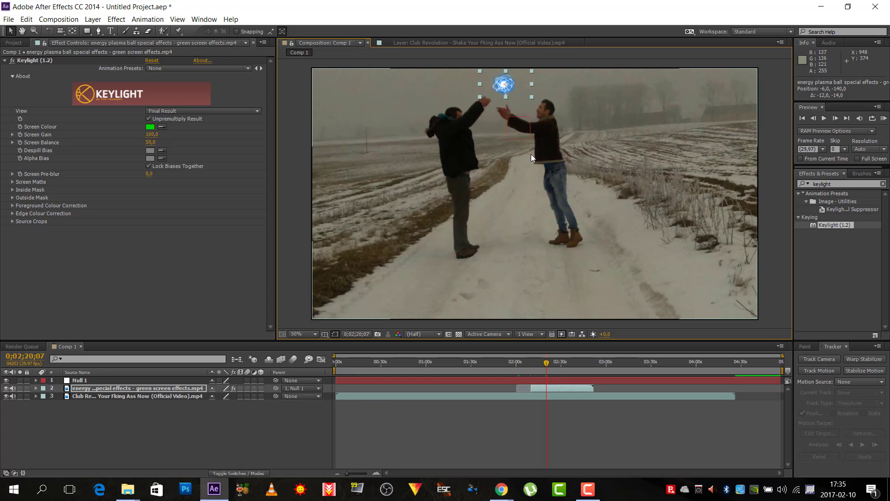
{"action": "key", "text": "Page_Down"}
{"action": "key", "text": "Page_Down"}
{"action": "key", "text": "Page_Down"}
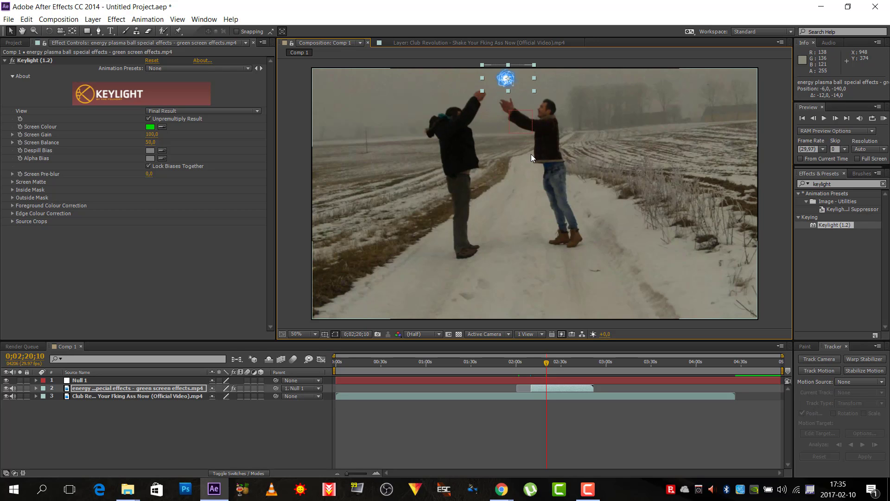
{"action": "key", "text": "Page_Down"}
{"action": "key", "text": "Page_Down"}
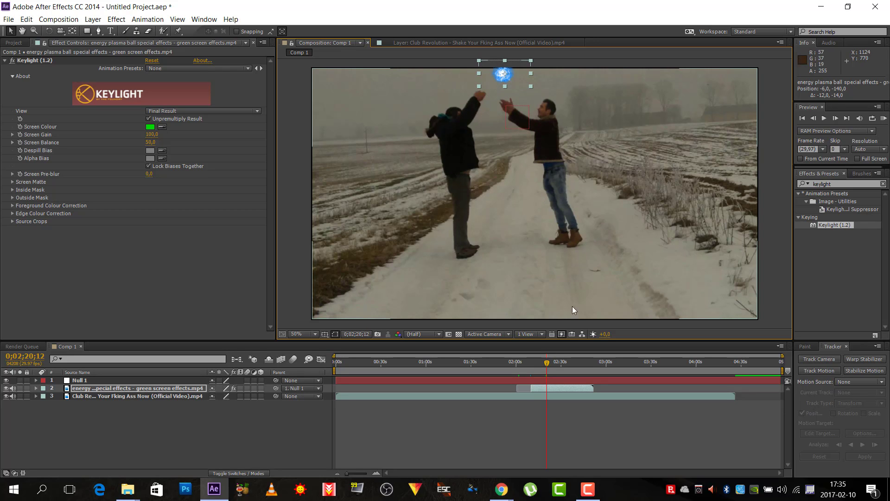
Step: Return to 0;02;10;19, move the plasma ball to position 34, -74 just above the lowered hands and check it up to 0;02;10;23
{"action": "left_click_drag", "start_coordinate": [547, 362], "coordinate": [532, 362]}
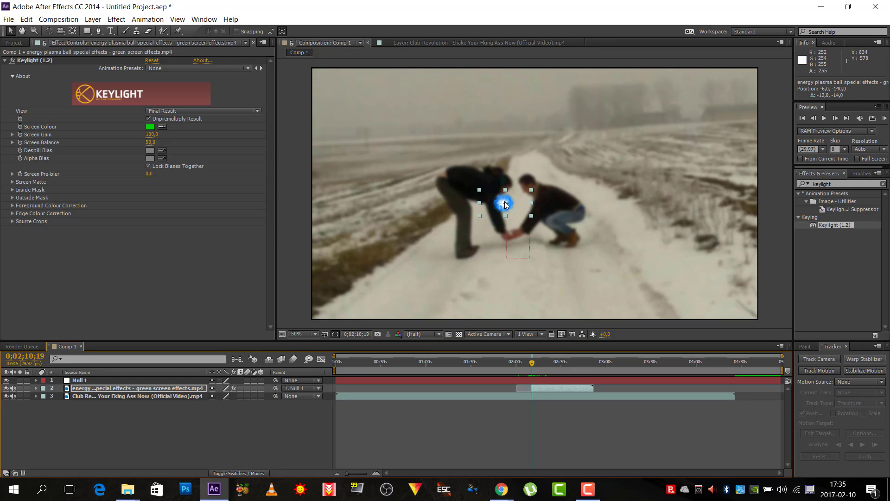
{"action": "left_click_drag", "start_coordinate": [505, 204], "coordinate": [514, 219]}
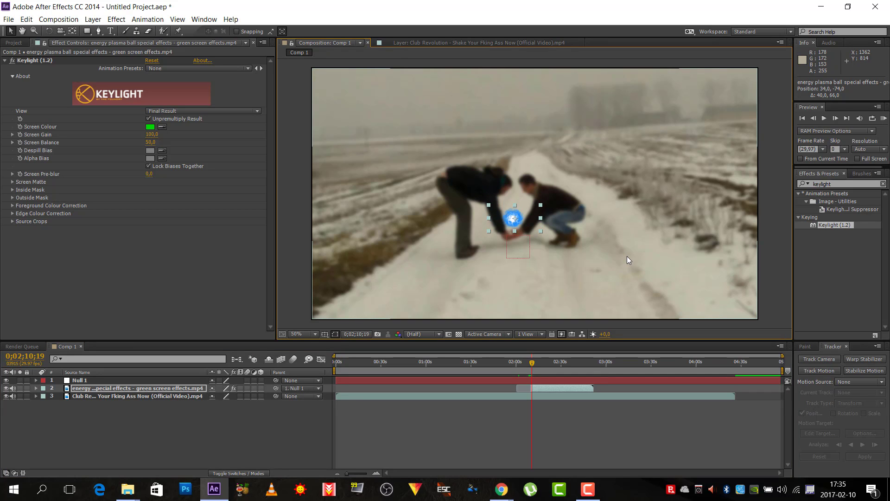
{"action": "key", "text": "Page_Down"}
{"action": "key", "text": "Page_Down"}
{"action": "key", "text": "Page_Down"}
{"action": "key", "text": "Page_Down"}
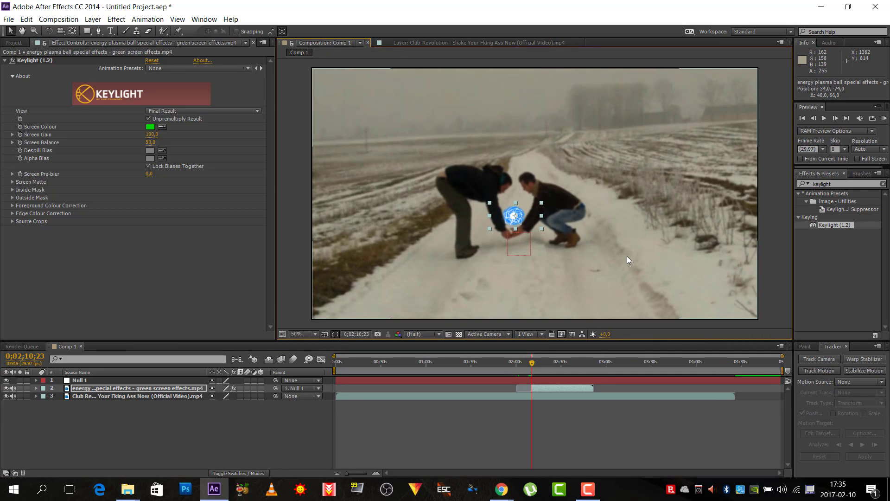
Step: Step forward frame by frame from 0;02;10;23 to 0;02;12;16 to examine how the plasma ball follows the rising hands
{"action": "key", "text": "Page_Down"}
{"action": "key", "text": "Page_Down"}
{"action": "key", "text": "Page_Down"}
{"action": "key", "text": "Page_Down"}
{"action": "key", "text": "Page_Down"}
{"action": "key", "text": "Page_Down"}
{"action": "key", "text": "Page_Down"}
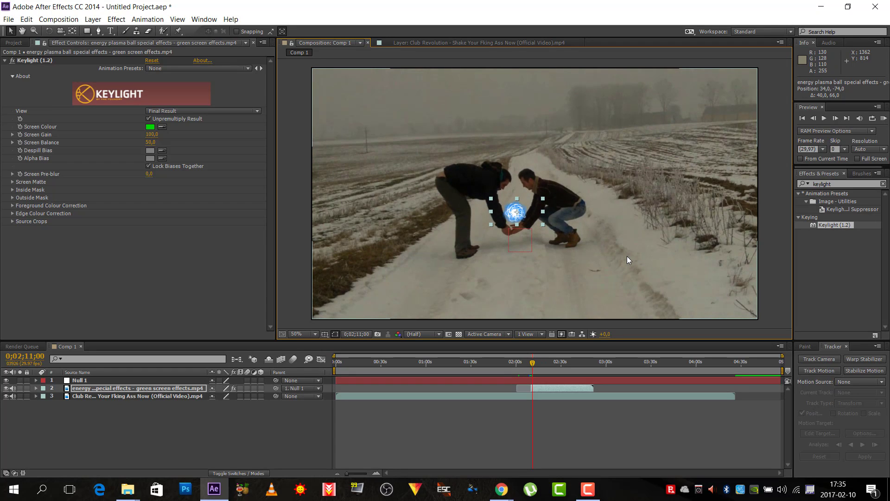
{"action": "key", "text": "Page_Down"}
{"action": "key", "text": "Page_Down"}
{"action": "key", "text": "Page_Down"}
{"action": "key", "text": "Page_Down"}
{"action": "key", "text": "Page_Down"}
{"action": "key", "text": "Page_Down"}
{"action": "key", "text": "Page_Down"}
{"action": "key", "text": "Page_Down"}
{"action": "key", "text": "Page_Down"}
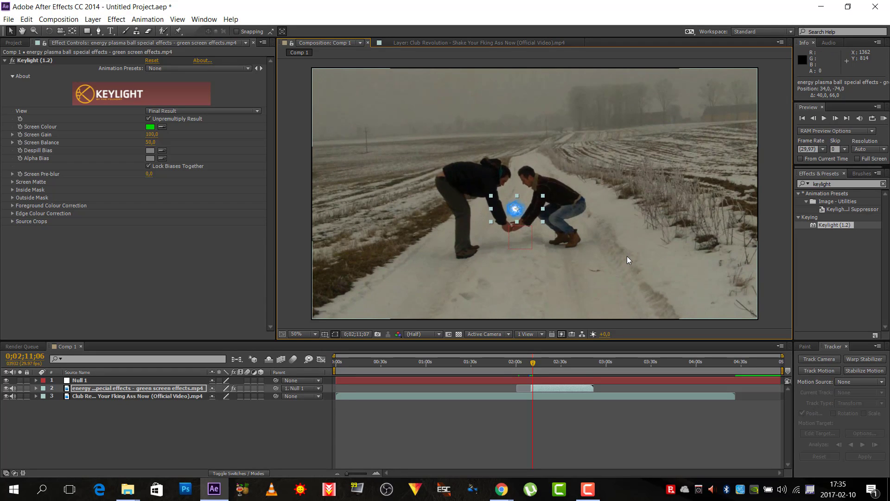
{"action": "key", "text": "Page_Down"}
{"action": "key", "text": "Page_Down"}
{"action": "key", "text": "Page_Down"}
{"action": "key", "text": "Page_Down"}
{"action": "key", "text": "Page_Down"}
{"action": "key", "text": "Page_Down"}
{"action": "key", "text": "Page_Down"}
{"action": "key", "text": "Page_Down"}
{"action": "key", "text": "Page_Down"}
{"action": "key", "text": "Page_Down"}
{"action": "key", "text": "Page_Down"}
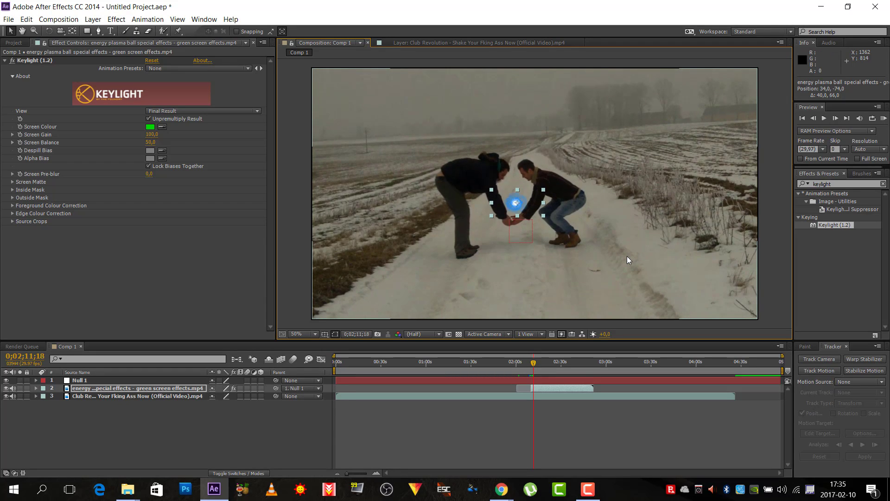
{"action": "key", "text": "Page_Down"}
{"action": "key", "text": "Page_Down"}
{"action": "key", "text": "Page_Down"}
{"action": "key", "text": "Page_Down"}
{"action": "key", "text": "Page_Down"}
{"action": "key", "text": "Page_Down"}
{"action": "key", "text": "Page_Down"}
{"action": "key", "text": "Page_Down"}
{"action": "key", "text": "Page_Down"}
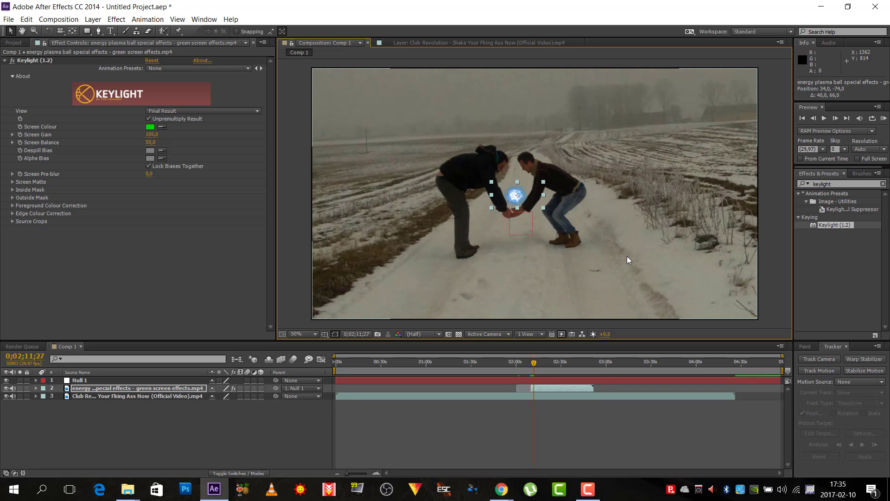
{"action": "key", "text": "Page_Down"}
{"action": "key", "text": "Page_Down"}
{"action": "key", "text": "Page_Down"}
{"action": "key", "text": "Page_Down"}
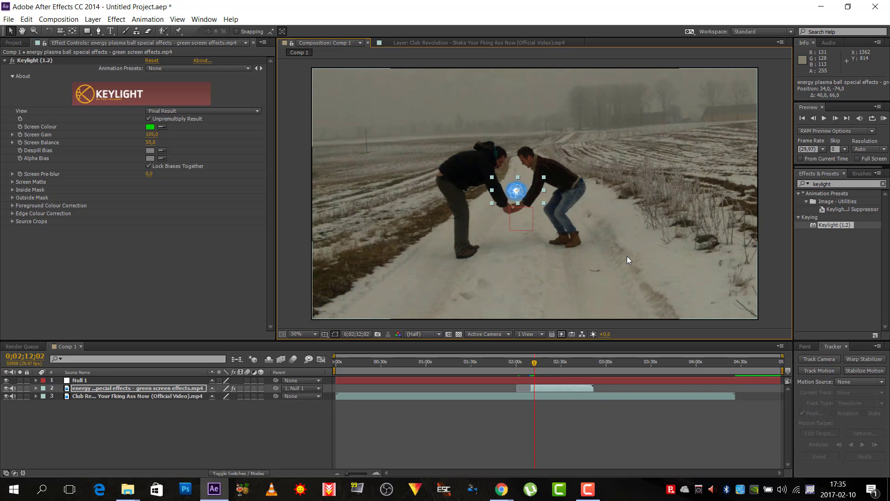
{"action": "key", "text": "Page_Down"}
{"action": "key", "text": "Page_Down"}
{"action": "key", "text": "Page_Down"}
{"action": "key", "text": "Page_Down"}
{"action": "key", "text": "Page_Down"}
{"action": "key", "text": "Page_Down"}
{"action": "key", "text": "Page_Down"}
{"action": "key", "text": "Page_Down"}
{"action": "key", "text": "Page_Down"}
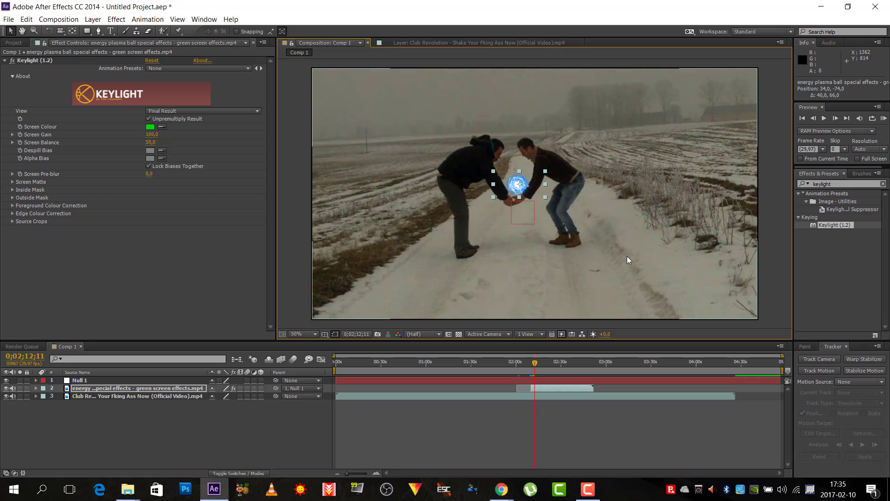
{"action": "key", "text": "Page_Down"}
{"action": "key", "text": "Page_Down"}
{"action": "key", "text": "Page_Down"}
{"action": "key", "text": "Page_Down"}
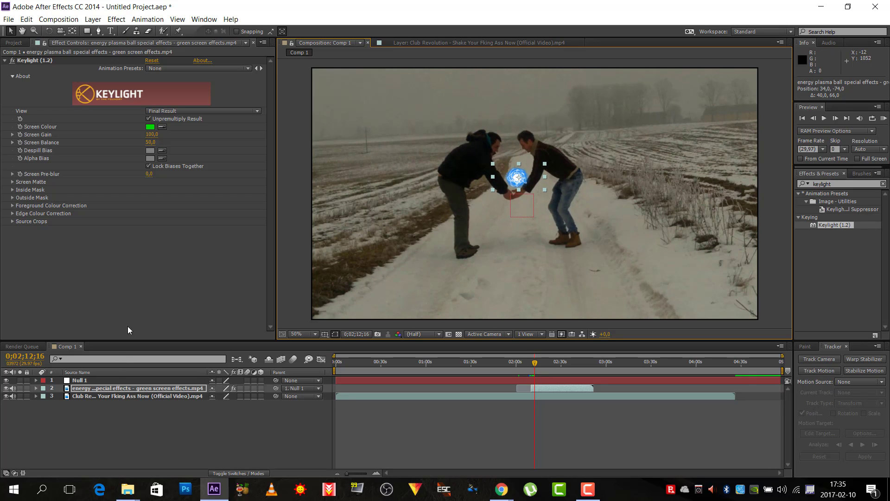
Step: Move Null 1 to position 854.5, 535.5 at 0;02;12;16 and compare it with the frames back to 0;02;12;14
{"action": "left_click", "coordinate": [81, 381]}
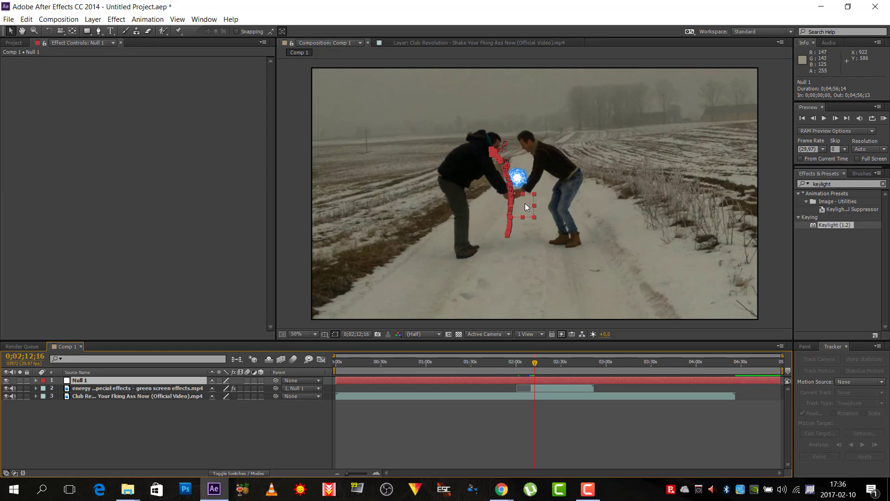
{"action": "left_click_drag", "start_coordinate": [525, 203], "coordinate": [523, 203]}
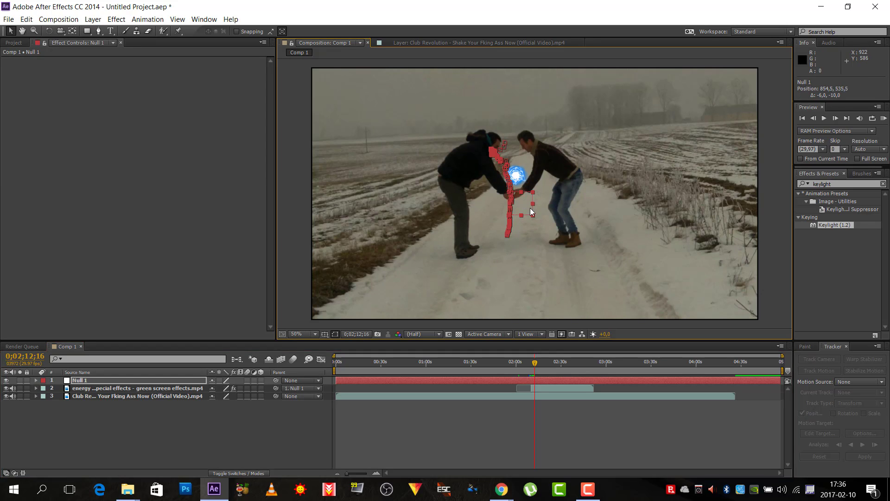
{"action": "key", "text": "Page_Up"}
{"action": "key", "text": "Page_Up"}
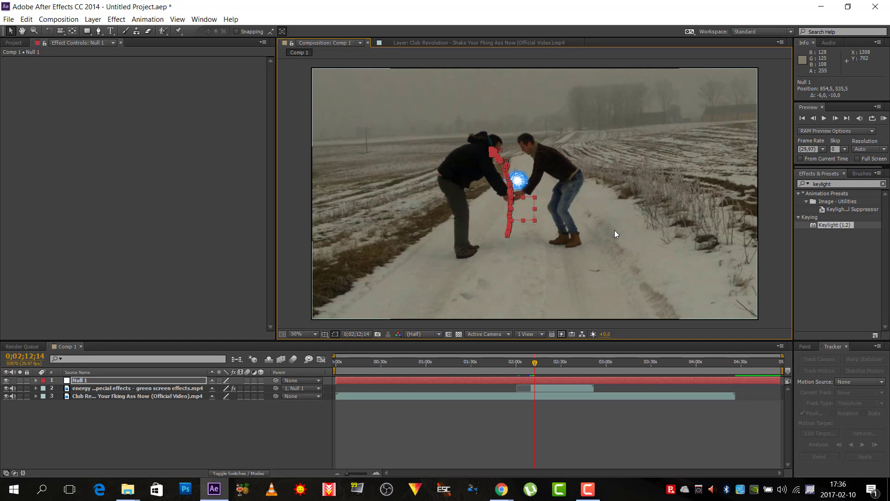
Step: Move Null 1 to position 851.4, 530.3 at 0;02;12;17 and check the plasma ball up to 0;02;12;19
{"action": "key", "text": "Page_Down"}
{"action": "key", "text": "Page_Down"}
{"action": "key", "text": "Page_Down"}
{"action": "key", "text": "Page_Down"}
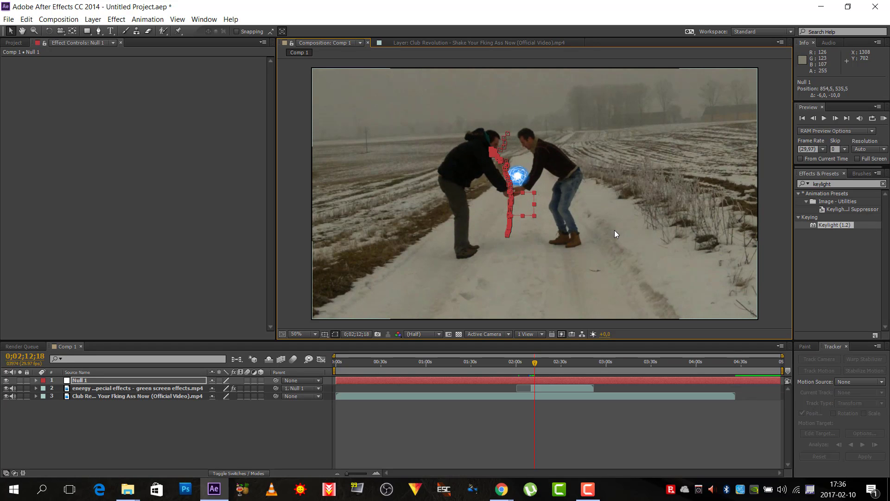
{"action": "key", "text": "Page_Up"}
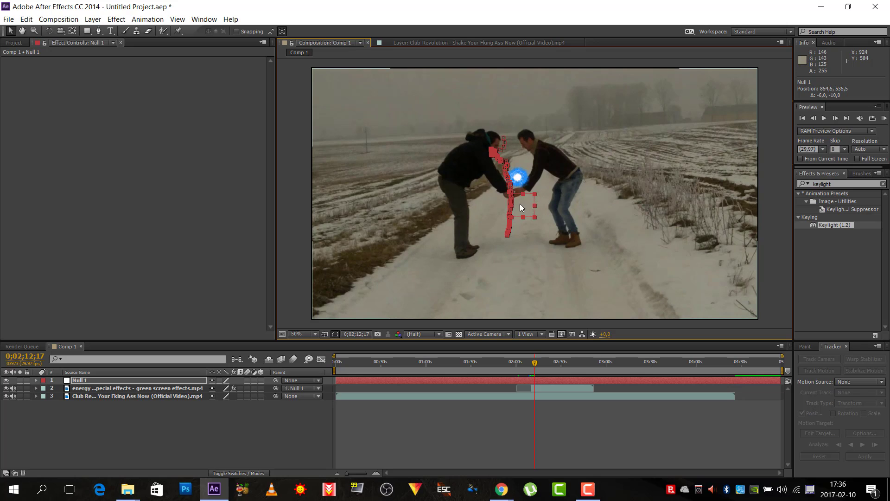
{"action": "left_click_drag", "start_coordinate": [519, 204], "coordinate": [522, 201]}
{"action": "key", "text": "Page_Down"}
{"action": "key", "text": "Page_Down"}
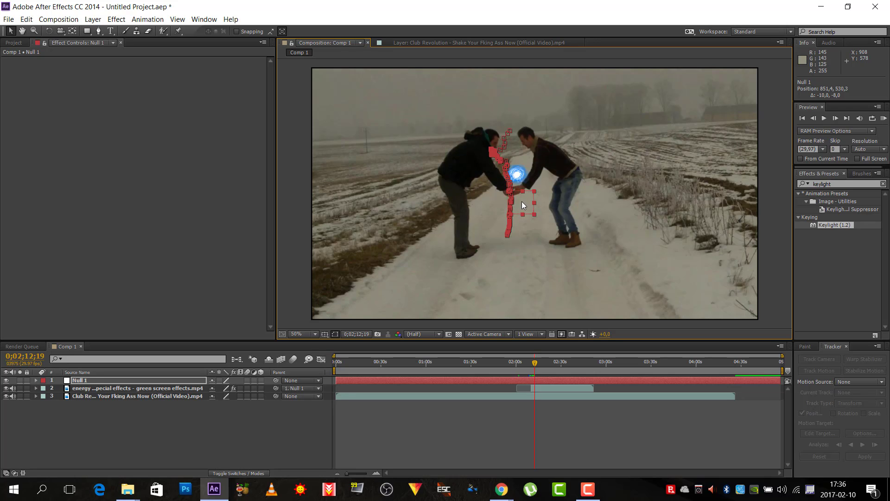
Step: Move Null 1 to position 845.3, 491.2 at 0;02;12;26 and to 851.5, 494.5 at 0;02;12;27
{"action": "key", "text": "Page_Down"}
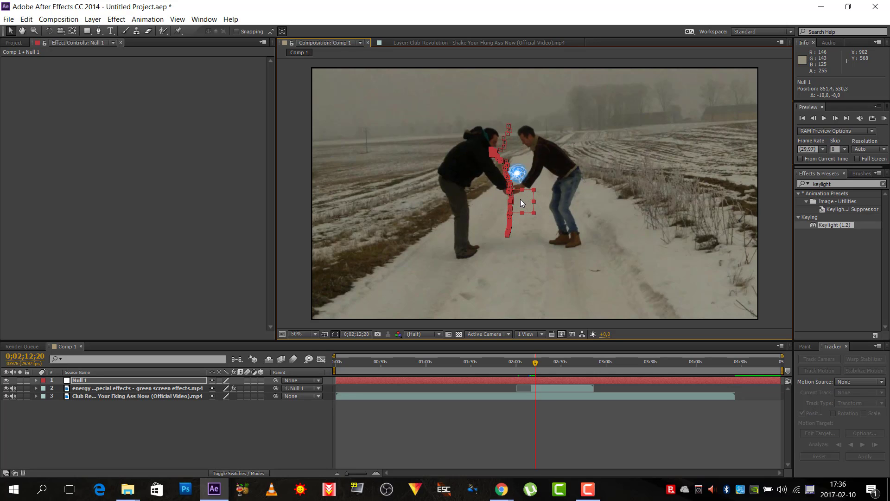
{"action": "key", "text": "Page_Down"}
{"action": "key", "text": "Page_Down"}
{"action": "key", "text": "Page_Down"}
{"action": "key", "text": "Page_Down"}
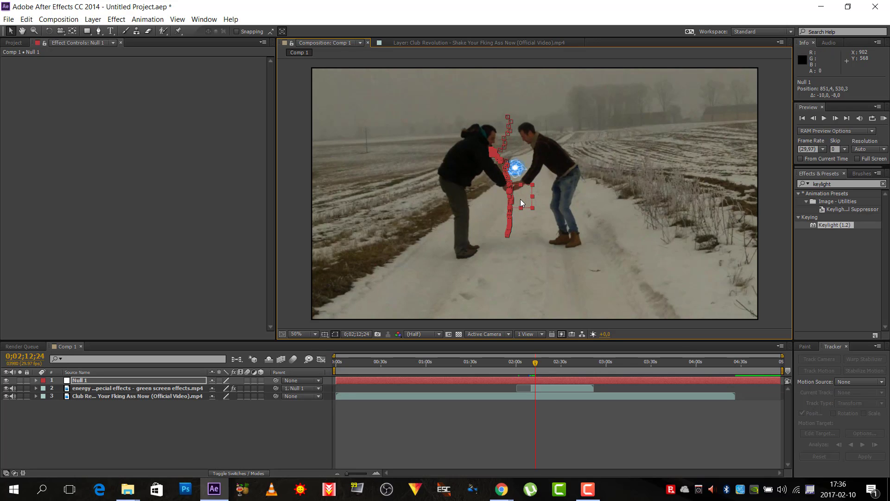
{"action": "key", "text": "Page_Down"}
{"action": "key", "text": "Page_Down"}
{"action": "left_click_drag", "start_coordinate": [520, 199], "coordinate": [521, 190]}
{"action": "key", "text": "Page_Down"}
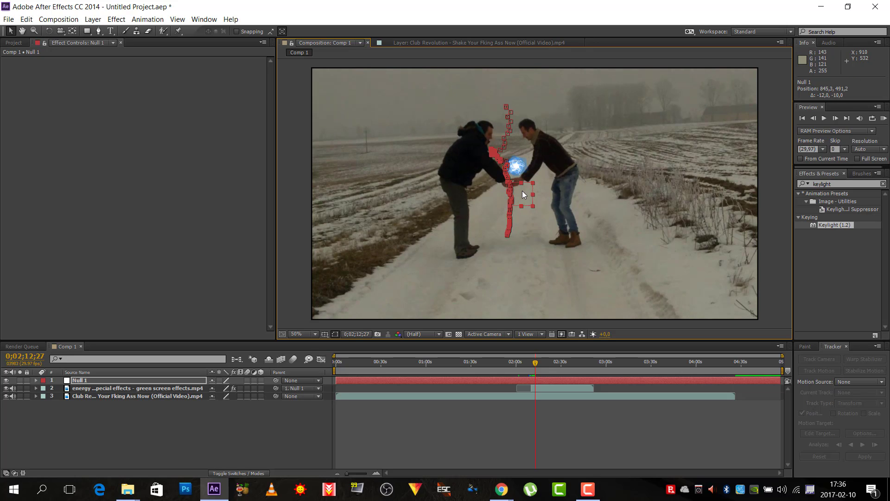
{"action": "left_click_drag", "start_coordinate": [522, 191], "coordinate": [524, 192]}
Step: Go to the hand-raising part, move Null 1 to position 796.6, 288.8 at 0;02;20;00 and compare it with 0;02;19;29
{"action": "left_click_drag", "start_coordinate": [534, 363], "coordinate": [546, 360]}
{"action": "key", "text": "Page_Up"}
{"action": "key", "text": "Page_Up"}
{"action": "key", "text": "Page_Up"}
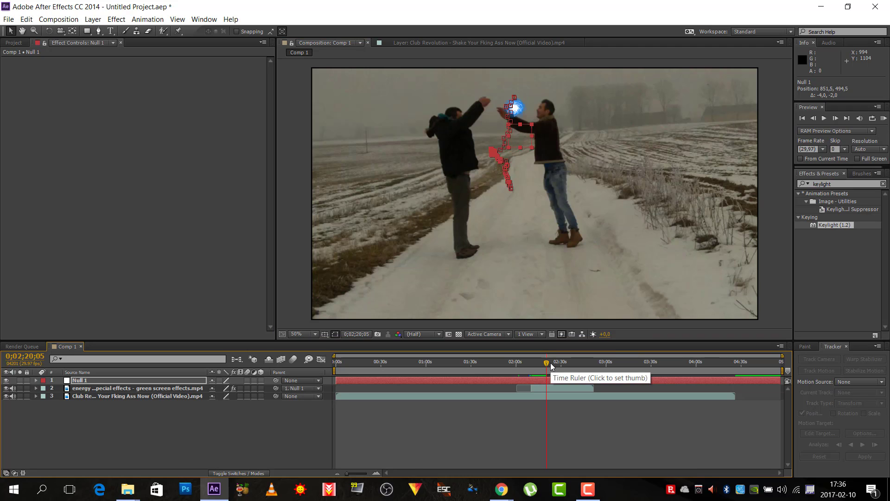
{"action": "key", "text": "Page_Up"}
{"action": "key", "text": "Page_Up"}
{"action": "key", "text": "Page_Up"}
{"action": "key", "text": "Page_Up"}
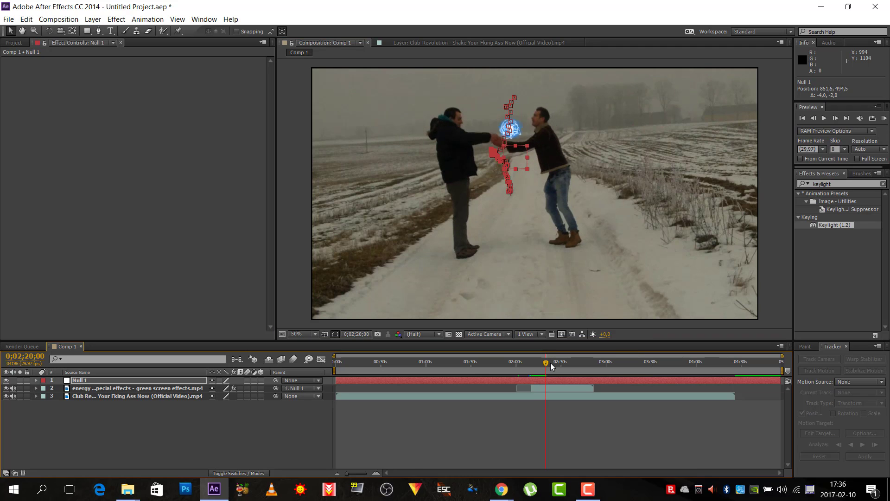
{"action": "key", "text": "Page_Down"}
{"action": "left_click_drag", "start_coordinate": [521, 154], "coordinate": [514, 146]}
{"action": "key", "text": "Page_Up"}
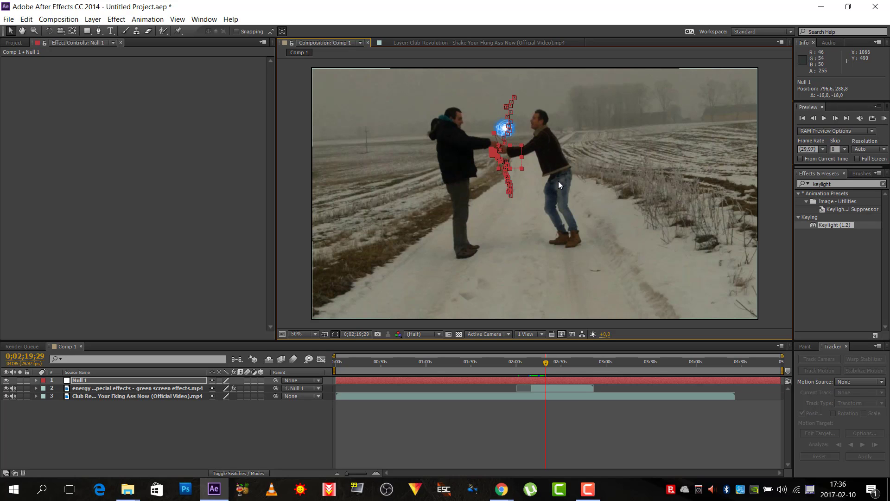
Step: Move Null 1 to position 774.2, 239.3 at 0;02;20;01 and to 778.9, 175.6 at 0;02;20;02
{"action": "key", "text": "Page_Down"}
{"action": "key", "text": "Page_Down"}
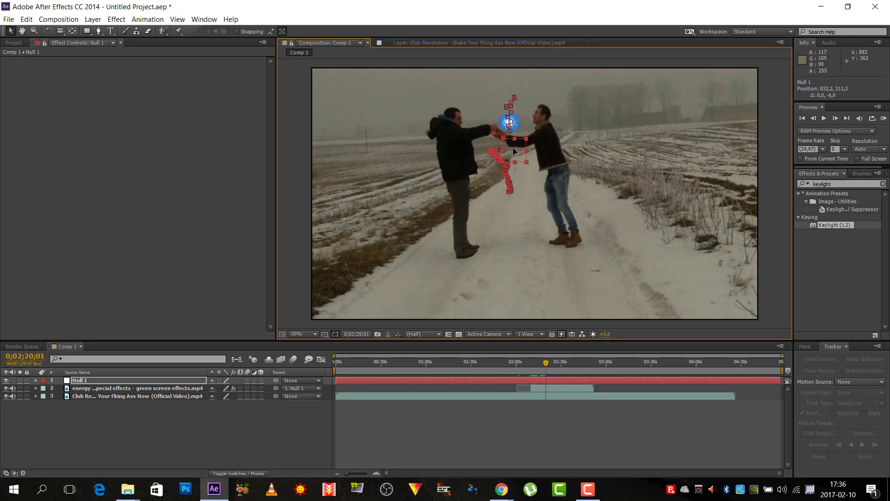
{"action": "left_click_drag", "start_coordinate": [515, 155], "coordinate": [503, 136]}
{"action": "key", "text": "Page_Down"}
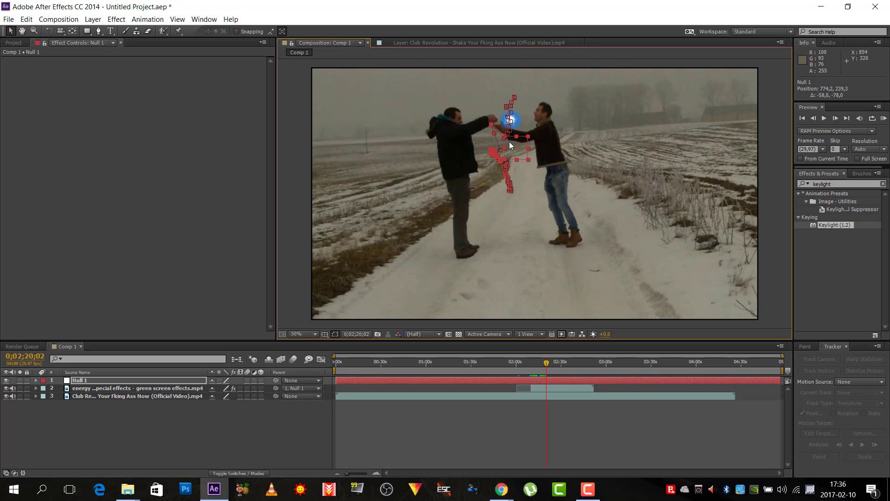
{"action": "left_click_drag", "start_coordinate": [510, 141], "coordinate": [499, 111]}
{"action": "key", "text": "Page_Down"}
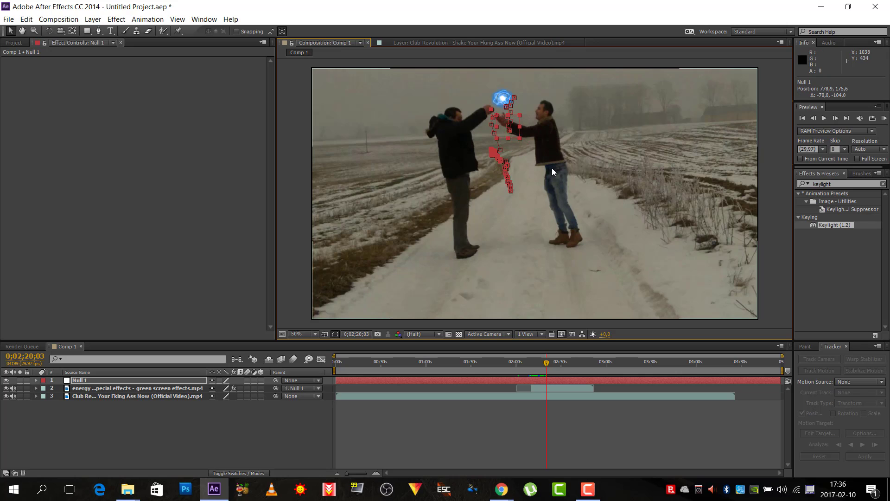
Step: Move Null 1 to position 751.9, 133.4 at 0;02;20;04 and to 749.1, 137.5 at 0;02;20;06
{"action": "key", "text": "Page_Down"}
{"action": "left_click_drag", "start_coordinate": [517, 141], "coordinate": [497, 107]}
{"action": "key", "text": "Page_Down"}
{"action": "key", "text": "Page_Down"}
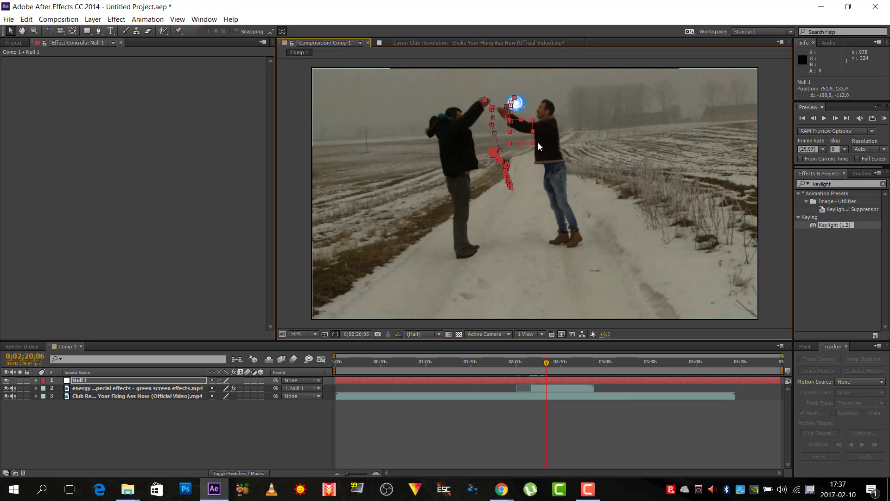
{"action": "left_click_drag", "start_coordinate": [514, 124], "coordinate": [498, 108]}
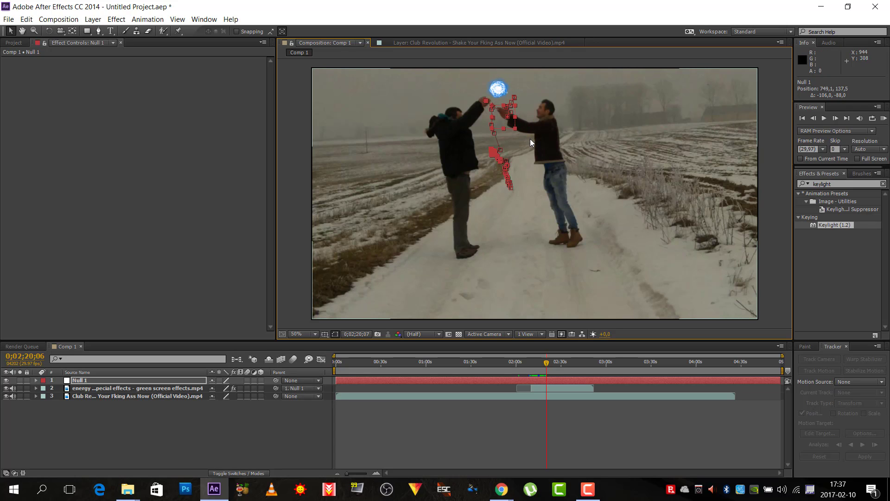
Step: Move Null 1 to position 741.5, 133.3 just after 0;02;20;06 and to 740.4, 129.2 at 0;02;20;10
{"action": "key", "text": "Page_Down"}
{"action": "left_click_drag", "start_coordinate": [515, 129], "coordinate": [501, 113]}
{"action": "key", "text": "Page_Down"}
{"action": "key", "text": "Page_Down"}
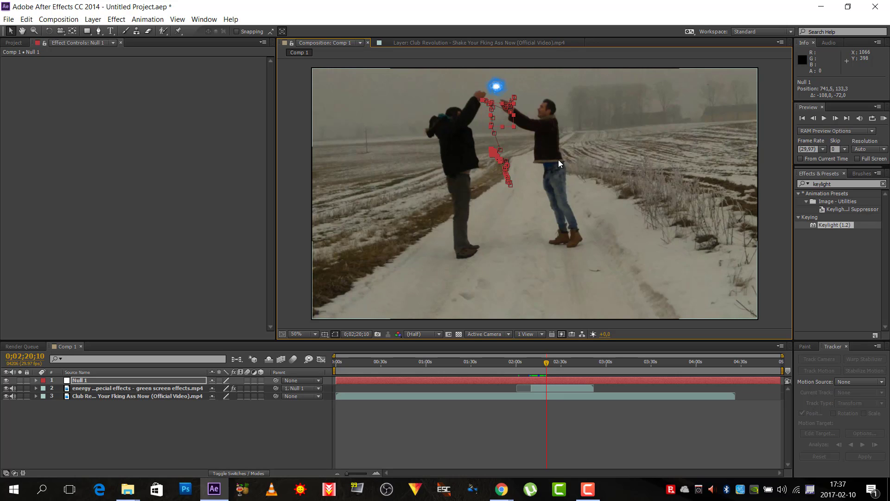
{"action": "key", "text": "Page_Down"}
{"action": "left_click_drag", "start_coordinate": [513, 119], "coordinate": [495, 109]}
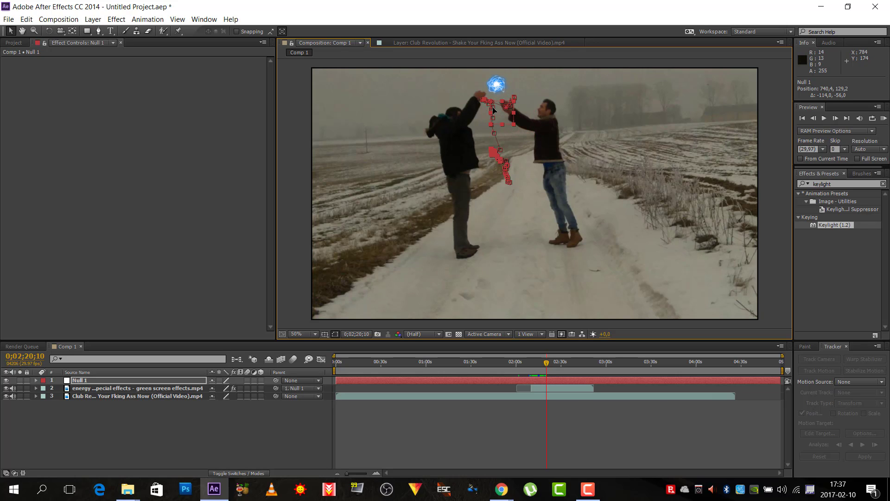
Step: Move Null 1 to position 757.0, 115.4 at 0;02;20;11 and to 764.9, 127.5 at 0;02;20;12
{"action": "key", "text": "Page_Down"}
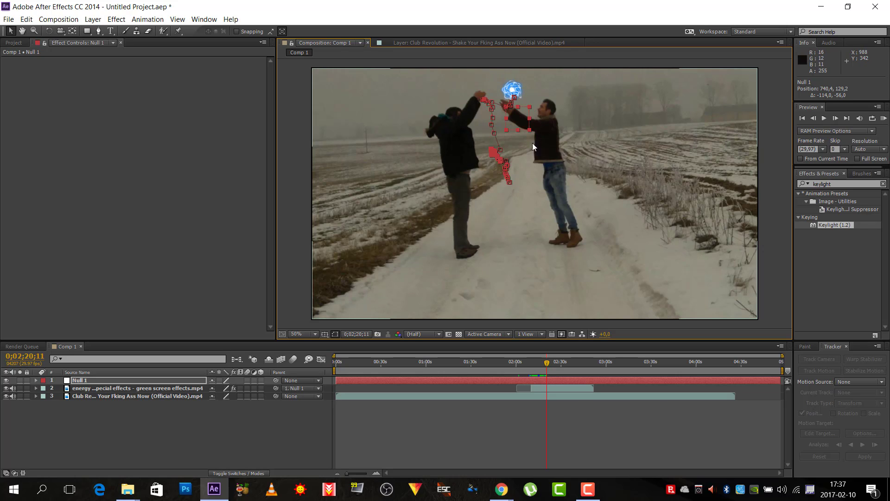
{"action": "left_click_drag", "start_coordinate": [518, 120], "coordinate": [497, 106]}
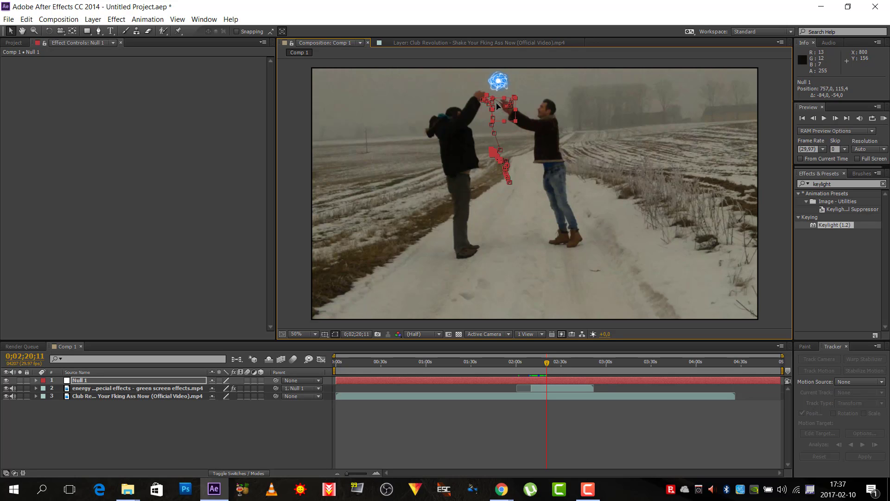
{"action": "key", "text": "Page_Down"}
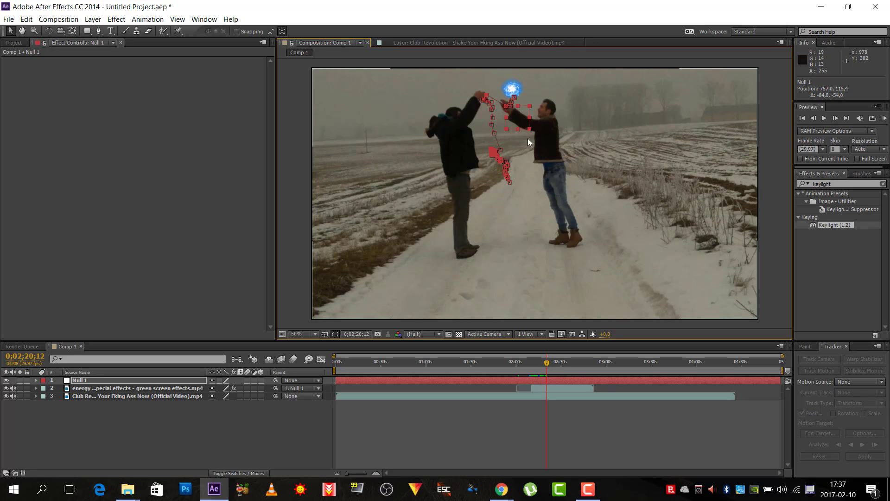
{"action": "left_click_drag", "start_coordinate": [511, 116], "coordinate": [495, 107]}
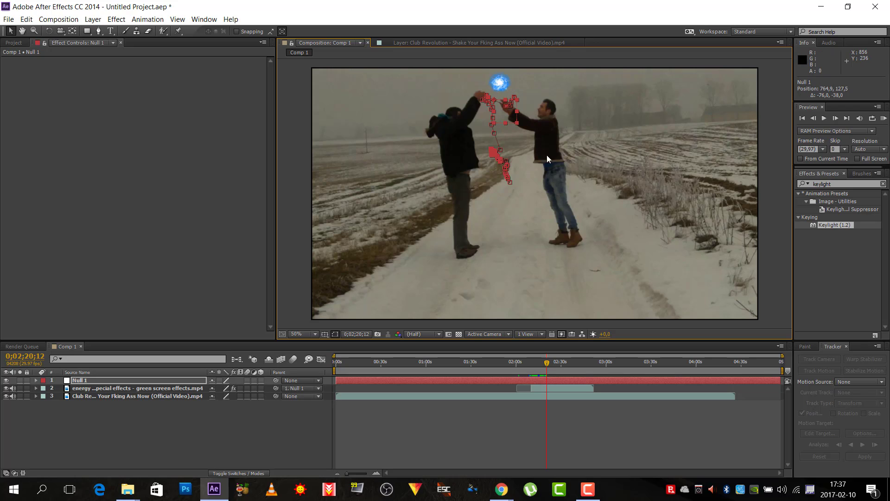
Step: Move Null 1 to position 726.2, 99.0 at 0;02;20;13 and to 731.0, 112.0 at 0;02;20;14
{"action": "key", "text": "Page_Down"}
{"action": "left_click_drag", "start_coordinate": [515, 117], "coordinate": [495, 103]}
{"action": "key", "text": "Page_Down"}
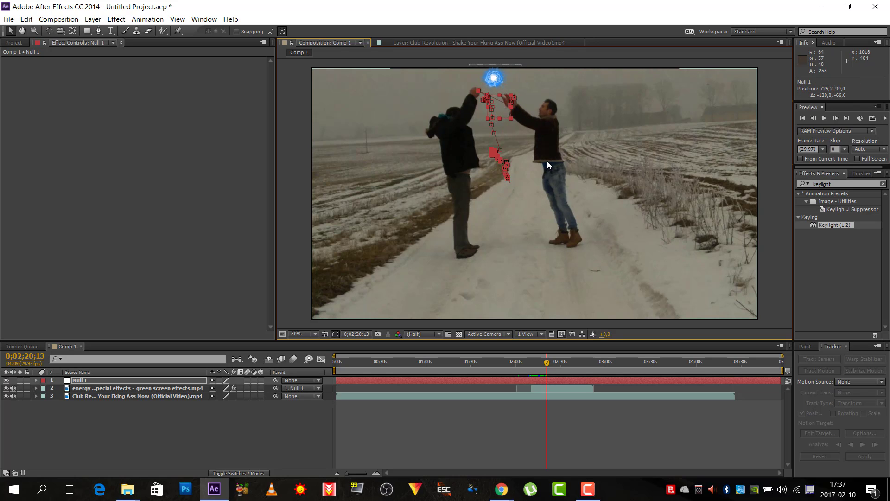
{"action": "left_click_drag", "start_coordinate": [524, 120], "coordinate": [492, 108]}
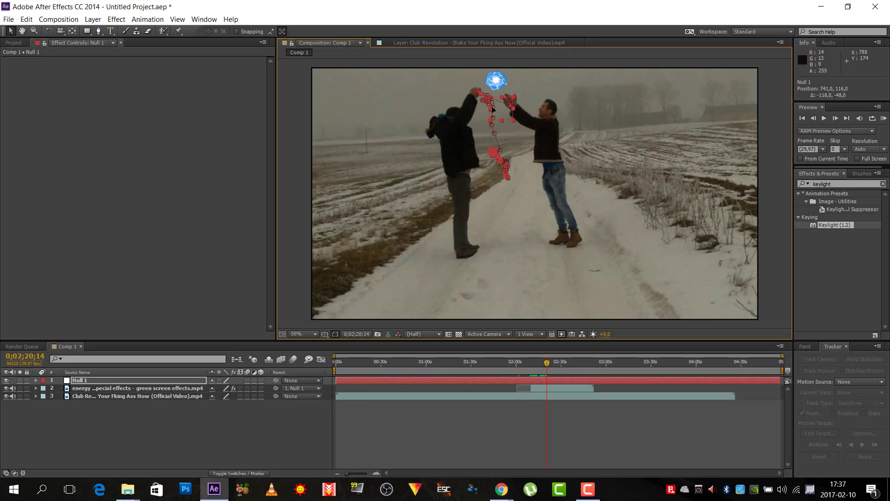
Step: Move Null 1 to position 711.9, 117.4 at 0;02;20;15 and check the plasma ball up to 0;02;20;17
{"action": "key", "text": "Page_Down"}
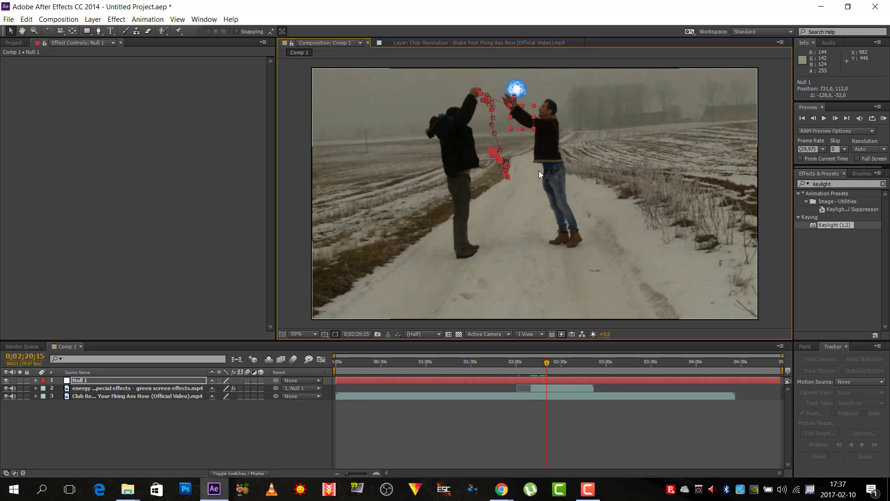
{"action": "left_click_drag", "start_coordinate": [515, 112], "coordinate": [483, 102]}
{"action": "key", "text": "Page_Down"}
{"action": "key", "text": "Page_Down"}
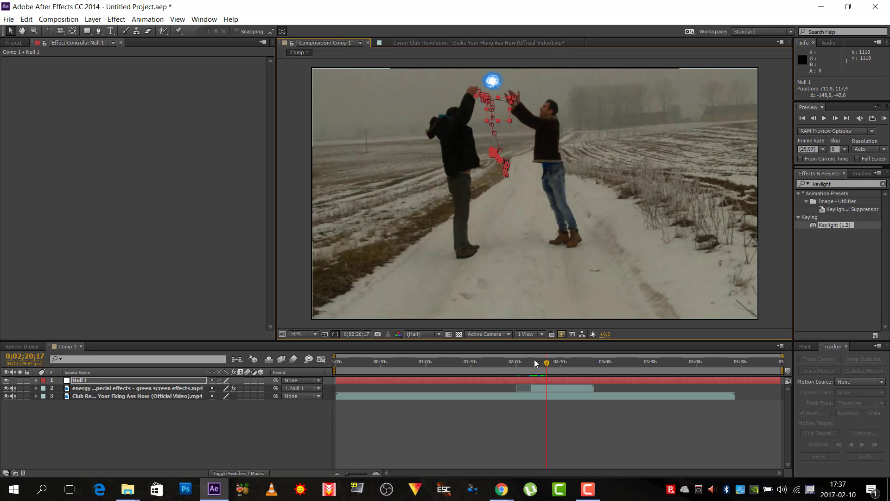
Step: Play the composition from 0;02;07;17 to 0;02;20;19 to review the plasma ball's motion
{"action": "left_click_drag", "start_coordinate": [546, 362], "coordinate": [527, 362]}
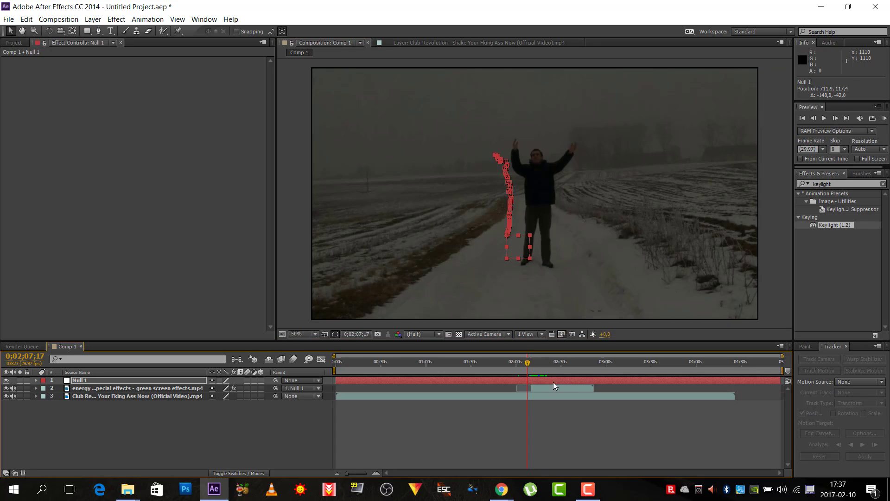
{"action": "key", "text": "space"}
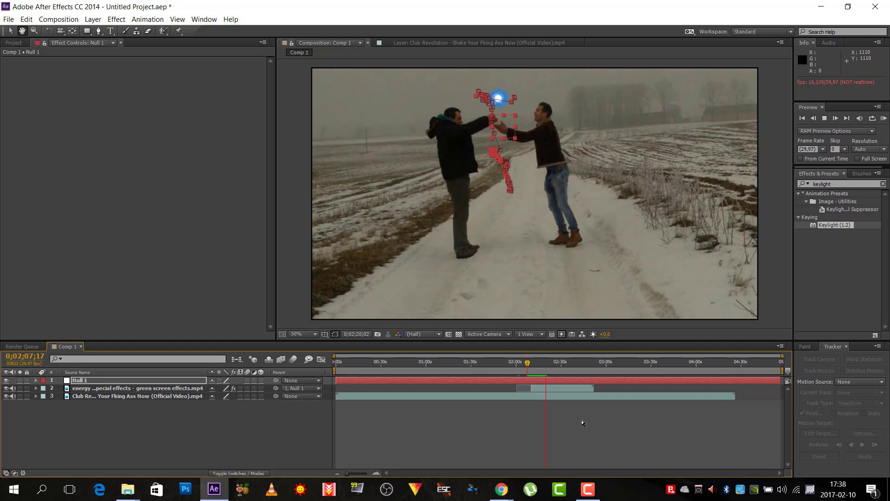
{"action": "key", "text": "space"}
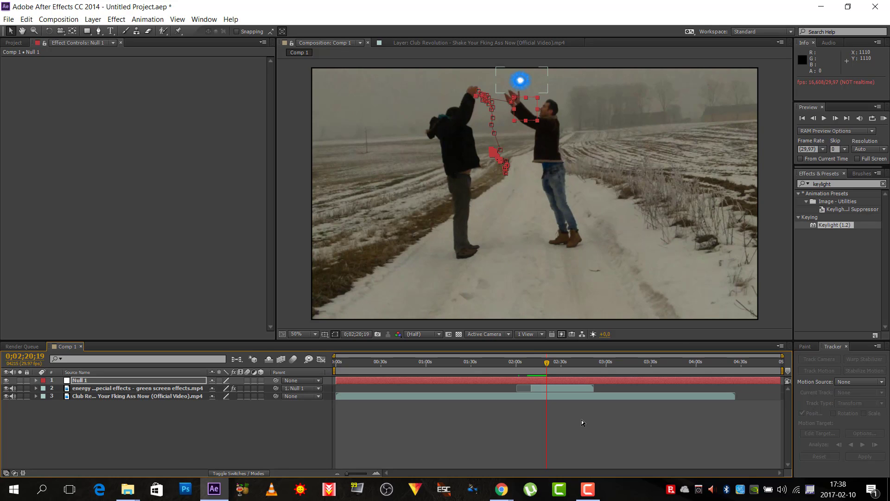
Step: Move Null 1 to position 715.9, 106.7 between the raised hands at 0;02;20;18
{"action": "key", "text": "Page_Up"}
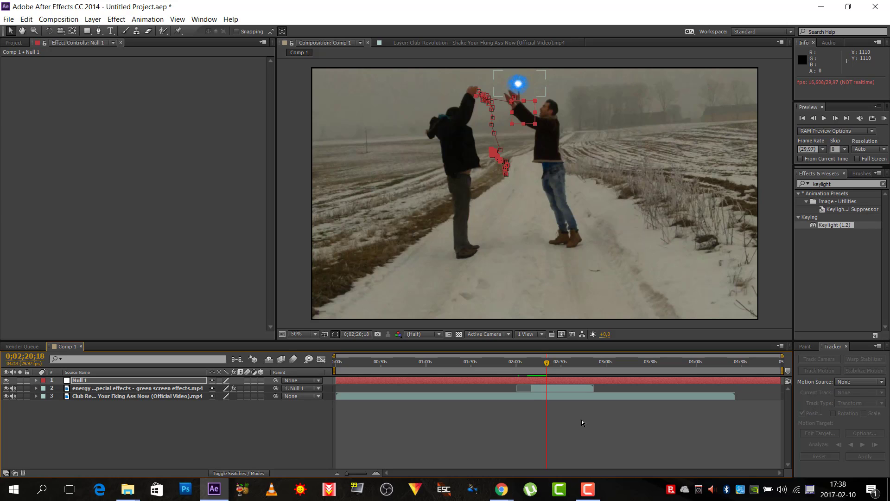
{"action": "key", "text": "Page_Up"}
{"action": "key", "text": "Page_Down"}
{"action": "left_click_drag", "start_coordinate": [527, 107], "coordinate": [490, 102]}
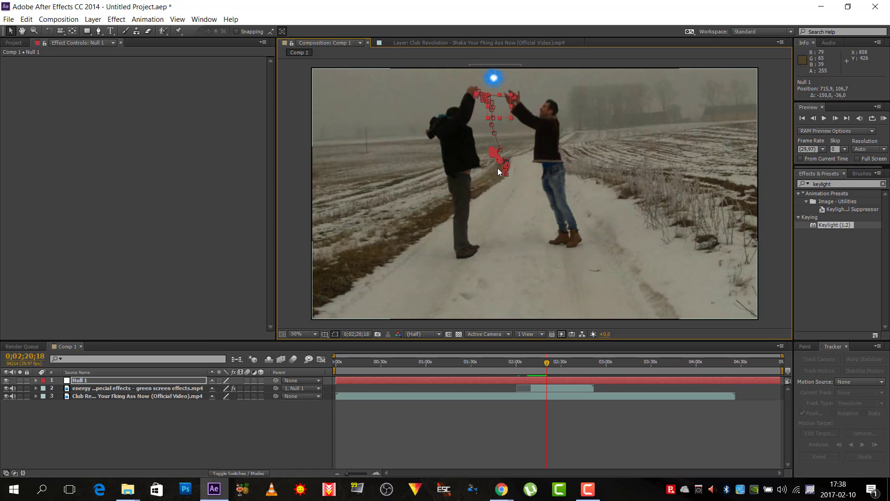
Step: Continue to 0;02;20;21 and move Null 1 to position 744.9, 118.6 above the raised hands
{"action": "key", "text": "Page_Down"}
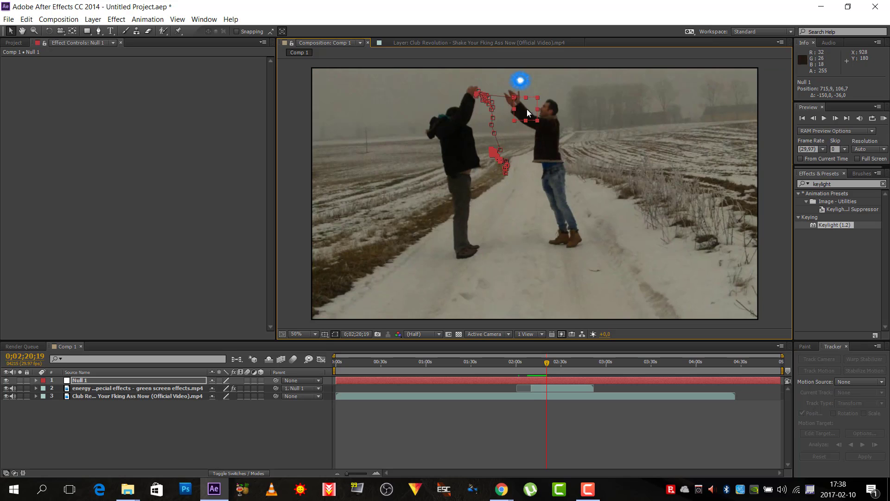
{"action": "left_click_drag", "start_coordinate": [517, 109], "coordinate": [494, 106]}
{"action": "key", "text": "Page_Down"}
{"action": "key", "text": "Page_Down"}
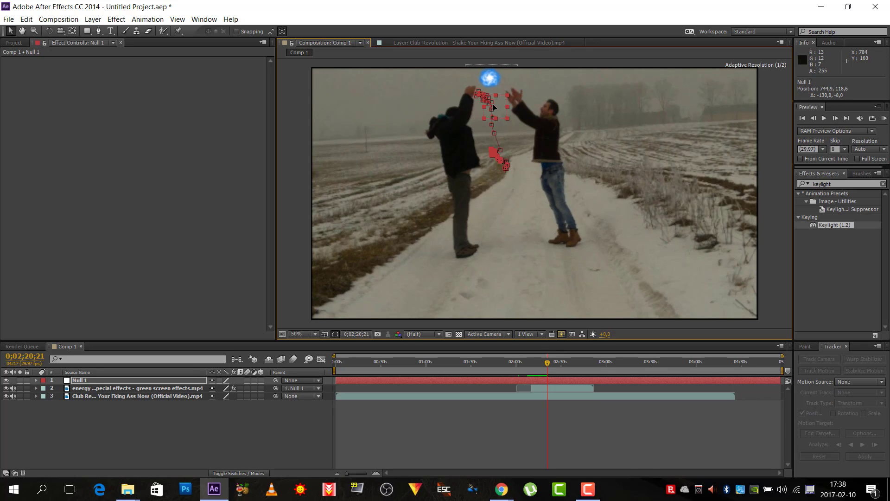
Step: Step forward frame by frame from 0;02;20;21 to 0;02;21;05 to examine whether the plasma ball stays above the raised hands
{"action": "key", "text": "Page_Down"}
{"action": "key", "text": "Page_Down"}
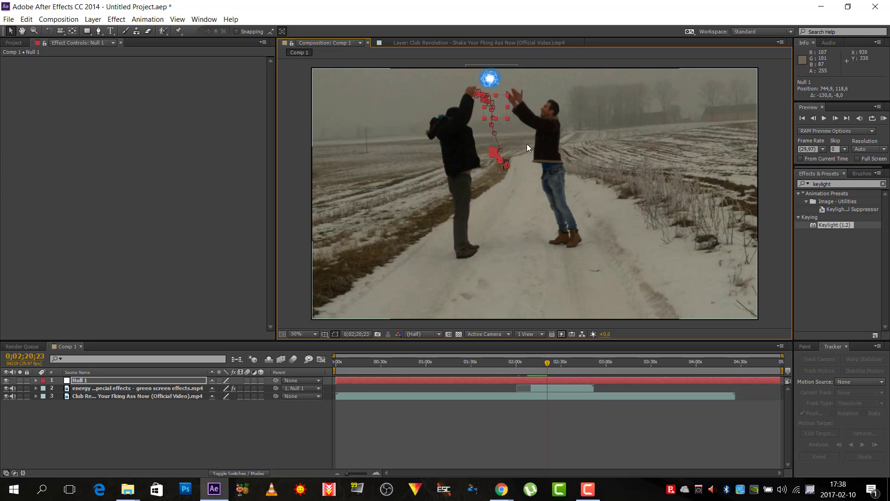
{"action": "key", "text": "Page_Down"}
{"action": "key", "text": "Page_Down"}
{"action": "key", "text": "Page_Down"}
{"action": "key", "text": "Page_Down"}
{"action": "key", "text": "Page_Down"}
{"action": "key", "text": "Page_Down"}
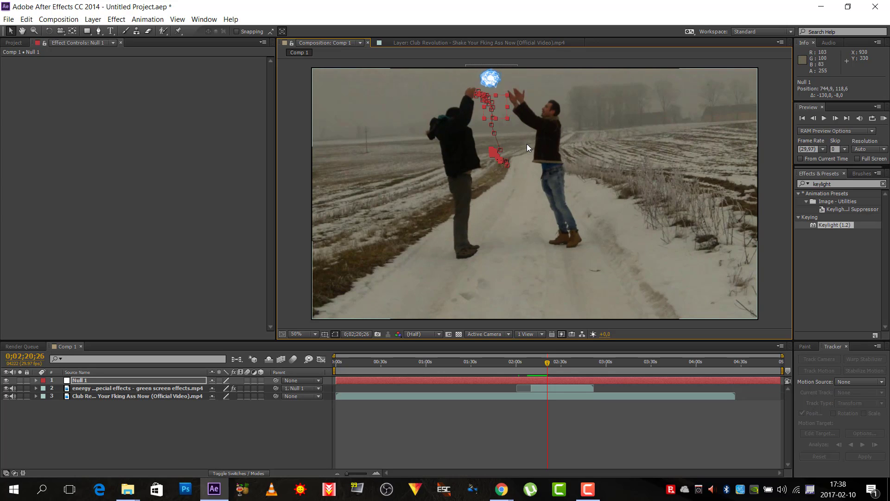
{"action": "key", "text": "Page_Down"}
{"action": "key", "text": "Page_Down"}
{"action": "key", "text": "Page_Down"}
{"action": "key", "text": "Page_Down"}
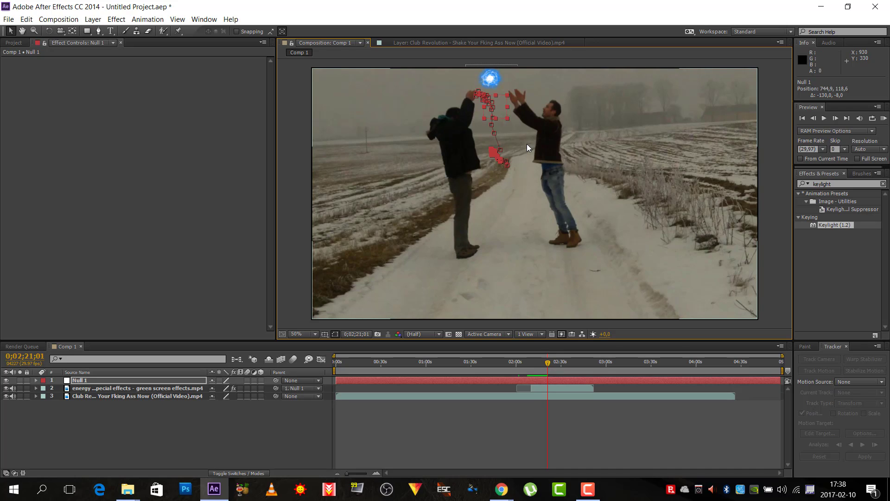
{"action": "key", "text": "Page_Down"}
{"action": "key", "text": "Page_Down"}
{"action": "key", "text": "Page_Down"}
{"action": "key", "text": "Page_Down"}
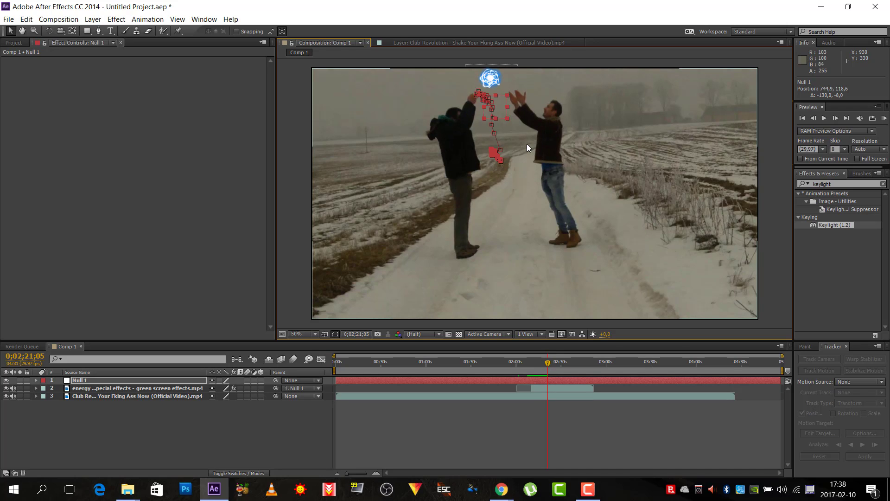
Step: Step forward to 0;02;21;11 and replay from about 0;02;08;05 to review how the plasma ball moves up to the raised hands
{"action": "key", "text": "Page_Down"}
{"action": "key", "text": "Page_Down"}
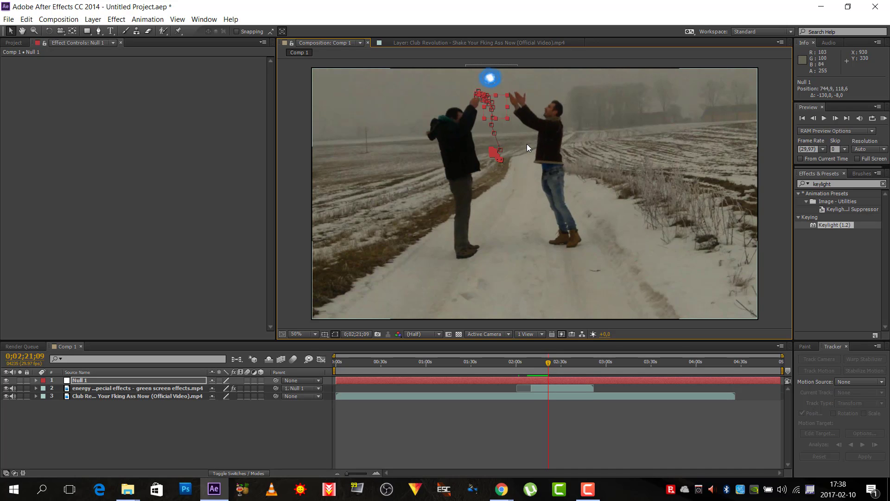
{"action": "key", "text": "Page_Down"}
{"action": "key", "text": "Page_Down"}
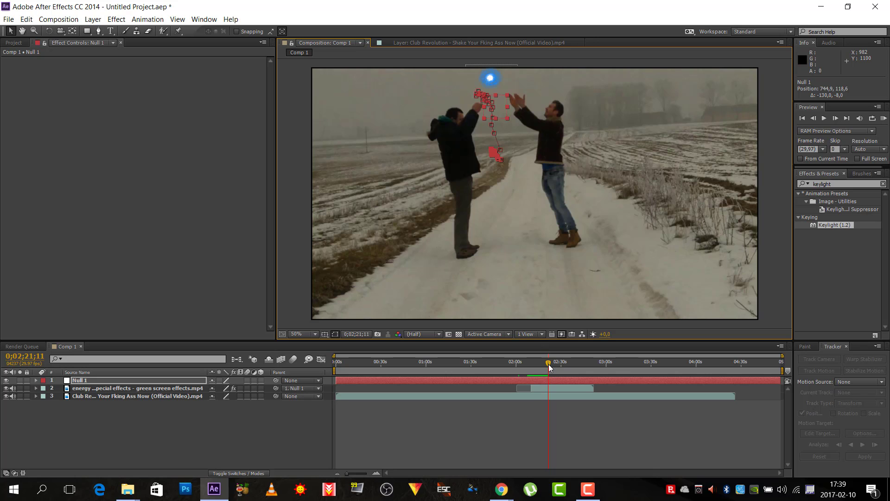
{"action": "left_click_drag", "start_coordinate": [549, 363], "coordinate": [530, 360]}
{"action": "key", "text": "space"}
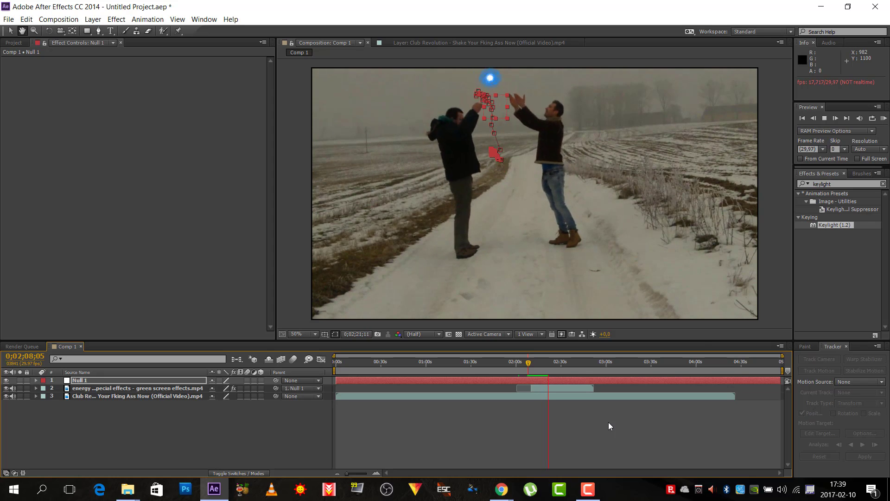
{"action": "key", "text": "space"}
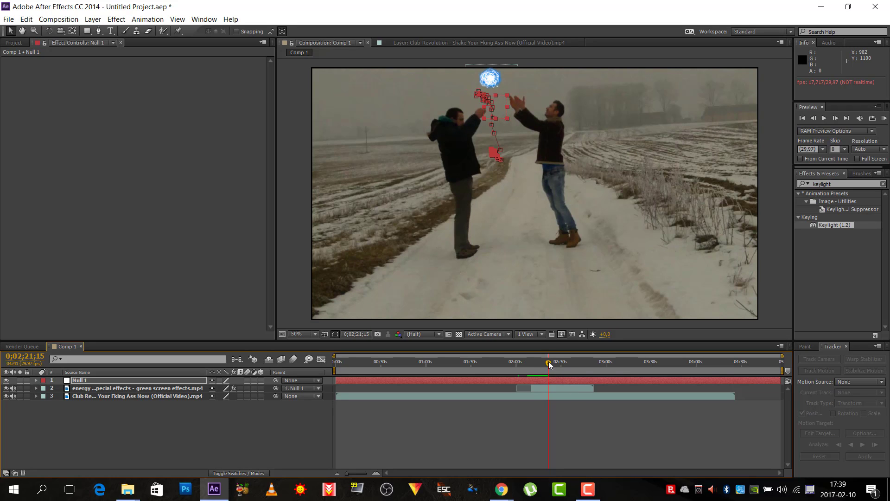
Step: Step back and forth between 0;02;20;01 and 0;02;20;06 to examine the plasma ball's size and position as the hands rise
{"action": "left_click_drag", "start_coordinate": [549, 361], "coordinate": [546, 361]}
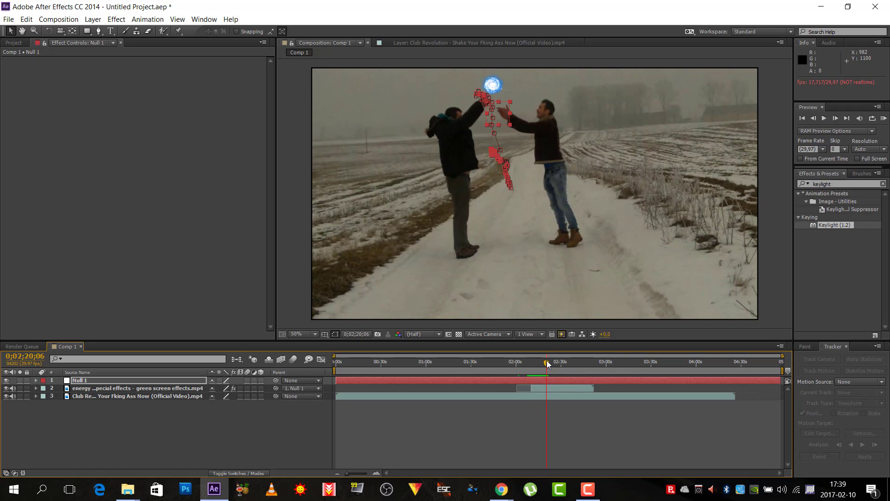
{"action": "key", "text": "Page_Up"}
{"action": "key", "text": "Page_Up"}
{"action": "key", "text": "Page_Up"}
{"action": "key", "text": "Page_Up"}
{"action": "key", "text": "Page_Up"}
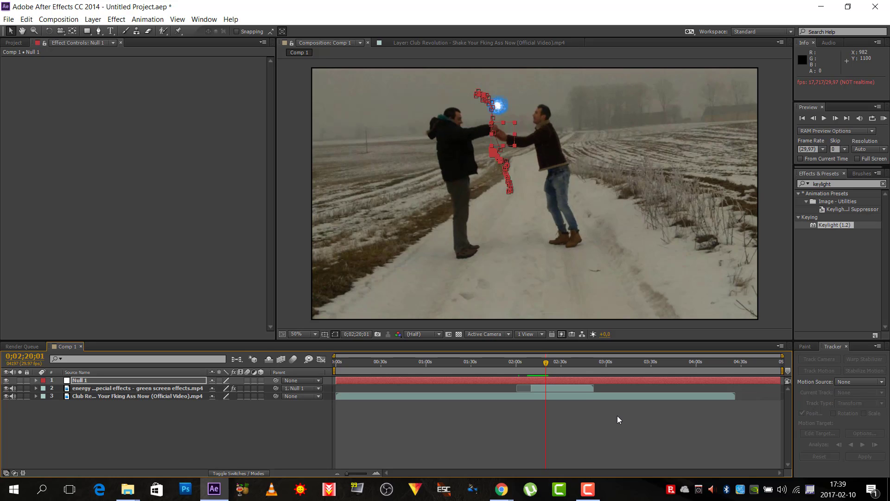
{"action": "key", "text": "Page_Down"}
{"action": "key", "text": "Page_Down"}
{"action": "key", "text": "Page_Down"}
{"action": "key", "text": "Page_Down"}
{"action": "key", "text": "Page_Down"}
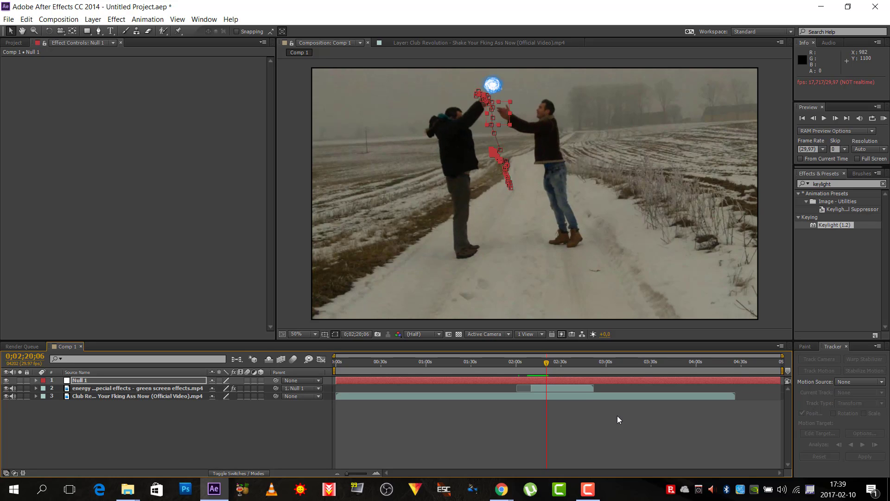
Step: Advance to 0;02;20;07 and reveal the transform properties of the energy plasma ball layer
{"action": "key", "text": "Page_Down"}
{"action": "key", "text": "ctrl+Down"}
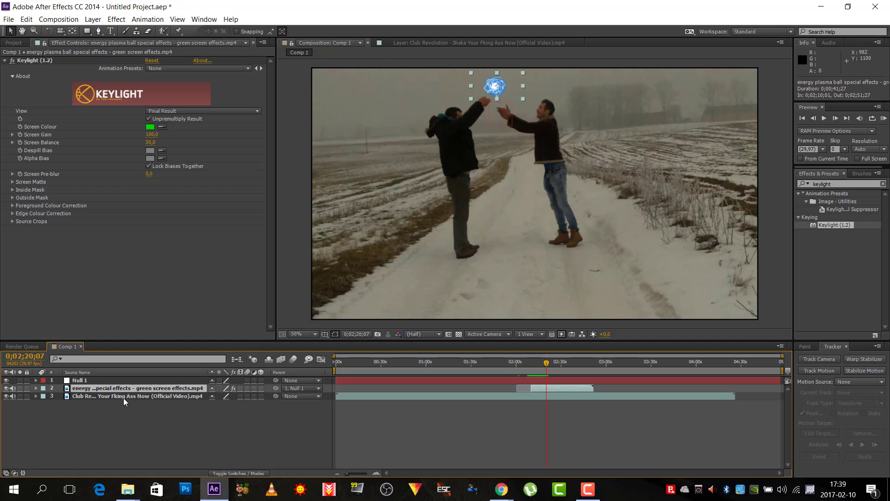
{"action": "left_click", "coordinate": [36, 388]}
{"action": "left_click", "coordinate": [44, 404]}
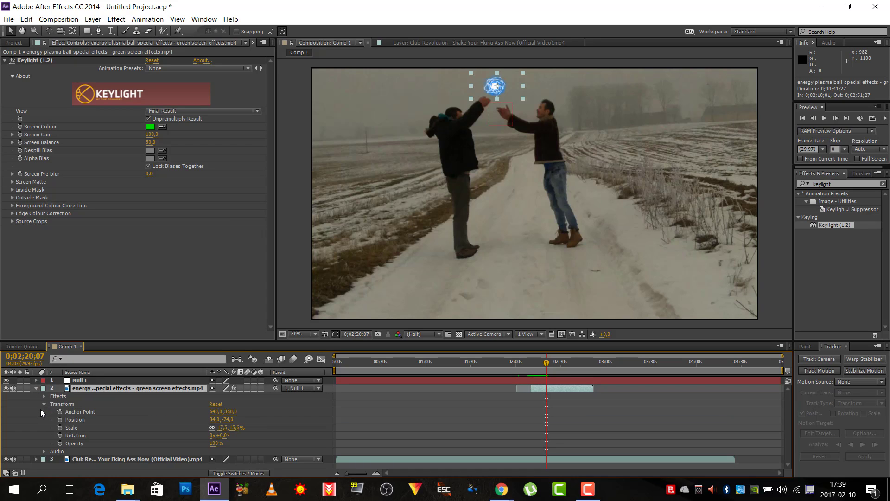
Step: Save the project to the Pulpit folder as teledysk after1.aep
{"action": "left_click", "coordinate": [9, 20]}
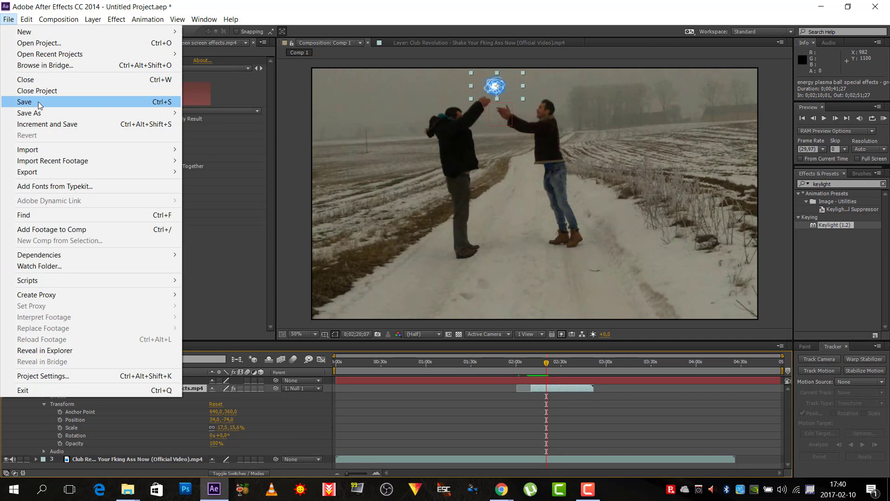
{"action": "left_click", "coordinate": [234, 113]}
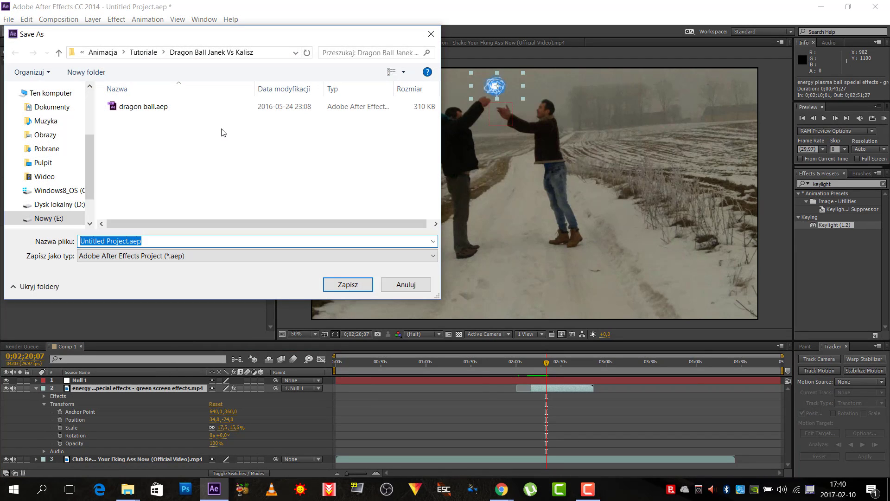
{"action": "left_click", "coordinate": [48, 163]}
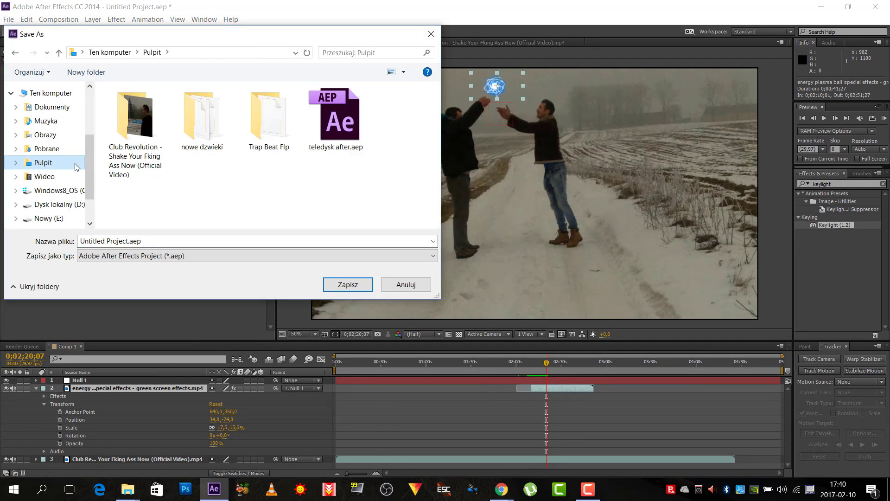
{"action": "left_click", "coordinate": [332, 147]}
{"action": "left_click", "coordinate": [135, 237]}
{"action": "left_click", "coordinate": [122, 241]}
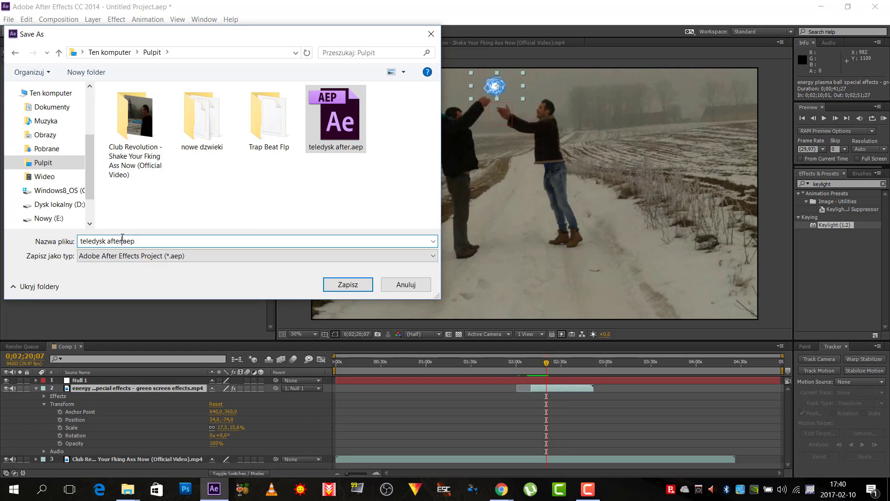
{"action": "type", "text": "1"}
{"action": "left_click", "coordinate": [348, 284]}
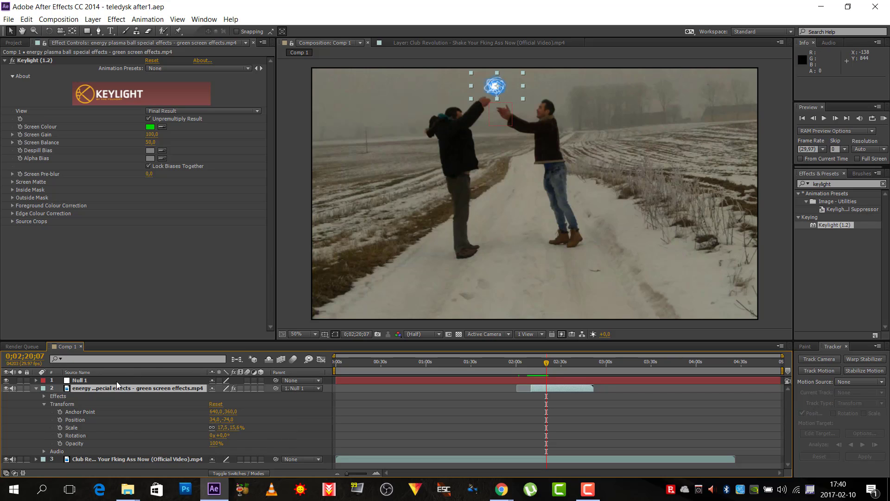
Step: Start keyframing the plasma ball's Scale at 0;02;20;07 and enlarge it to 19.1, 17.8% at 0;02;20;08
{"action": "left_click", "coordinate": [60, 427]}
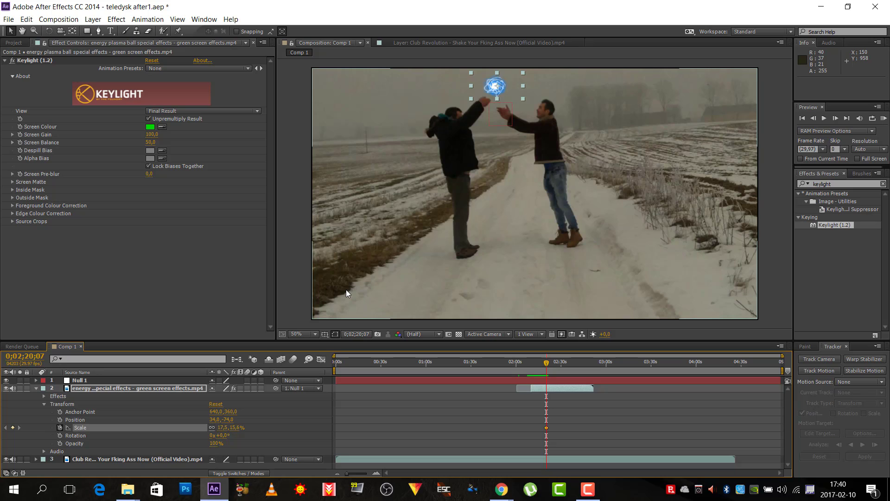
{"action": "key", "text": "Page_Down"}
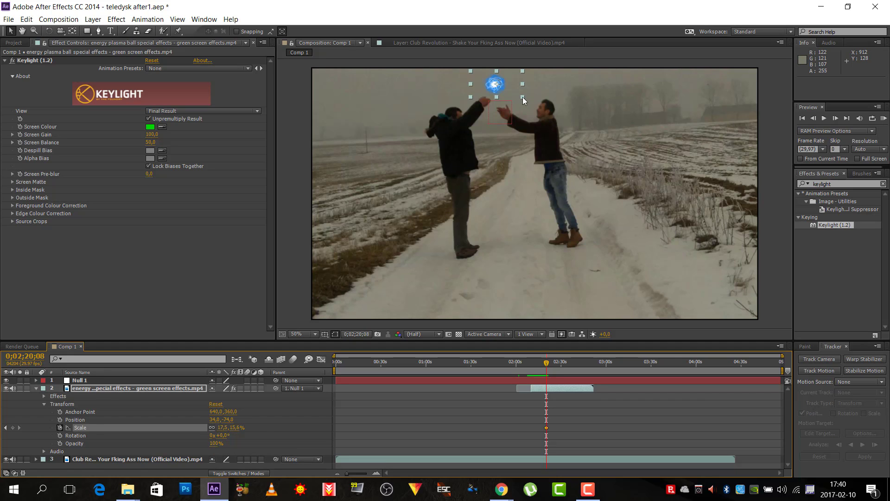
{"action": "left_click_drag", "start_coordinate": [522, 97], "coordinate": [525, 99]}
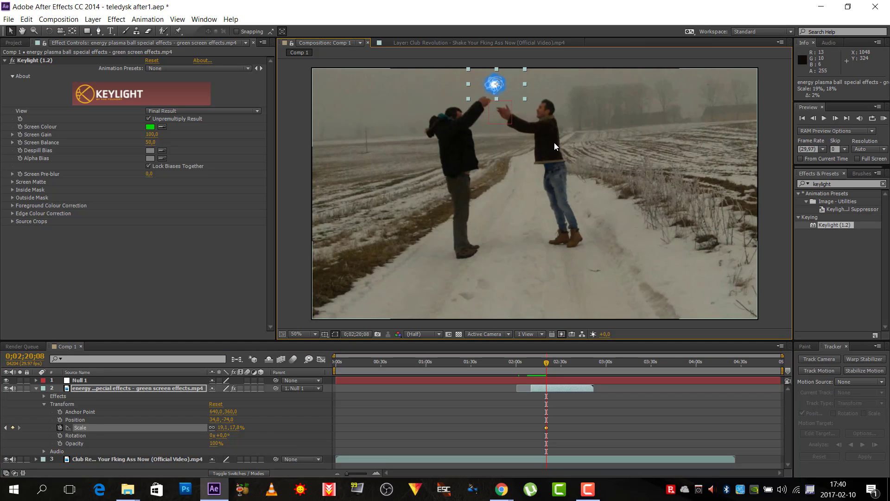
Step: Scale the plasma ball to 20.0, 18.3% at 0;02;20;09 and to 20.9, 18.9% at 0;02;20;10
{"action": "key", "text": "Page_Down"}
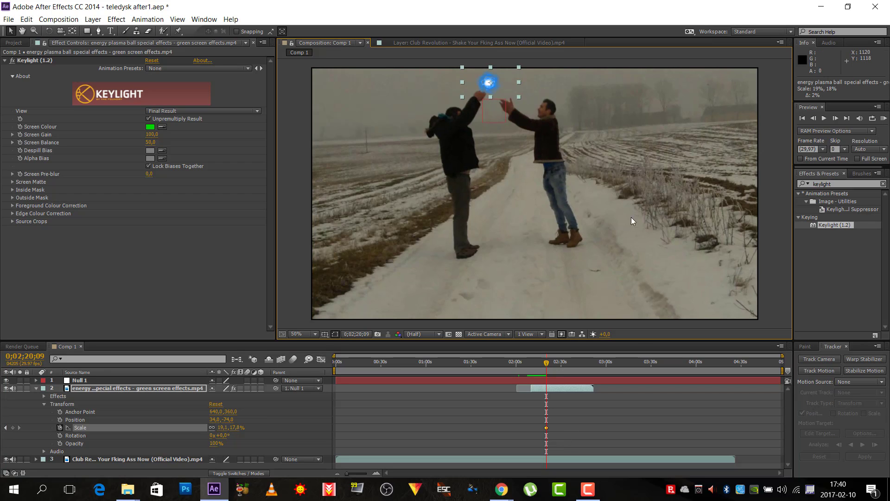
{"action": "key", "text": "Page_Down"}
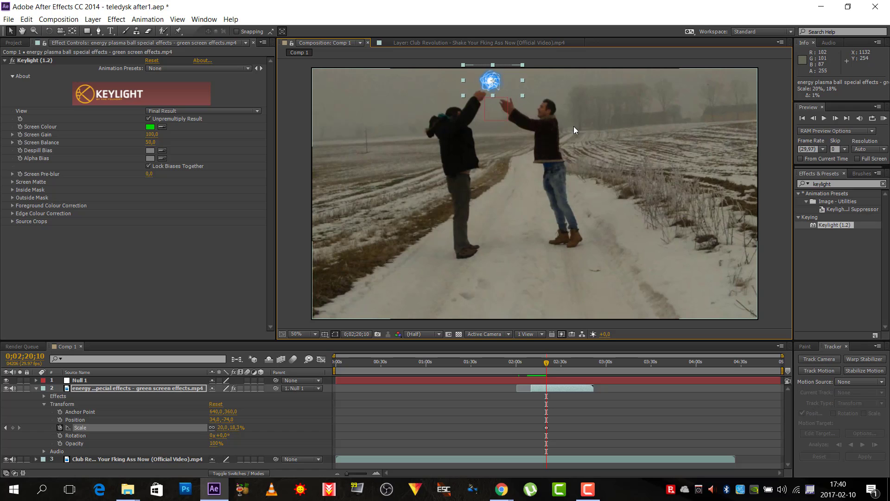
{"action": "left_click_drag", "start_coordinate": [522, 95], "coordinate": [524, 96]}
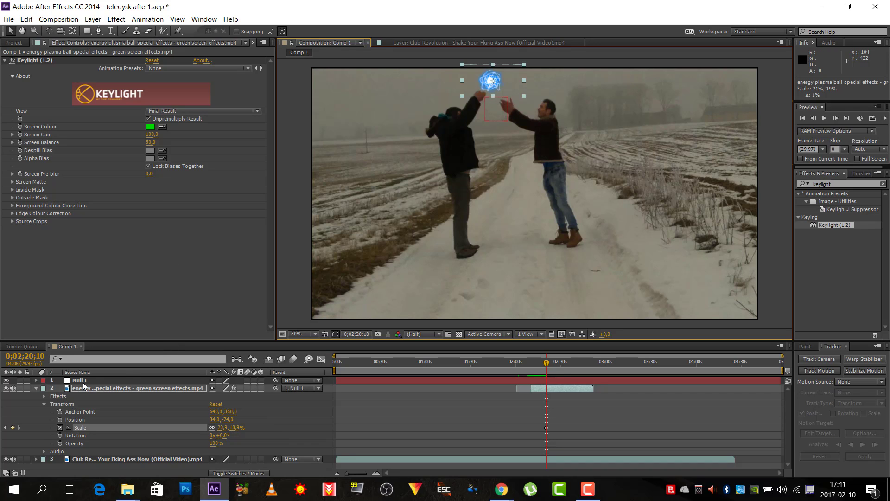
Step: Move Null 1 to position 779.8, 134.0 at 0;02;20;09 and to 781.2, 148.9 at 0;02;20;07
{"action": "key", "text": "Page_Up"}
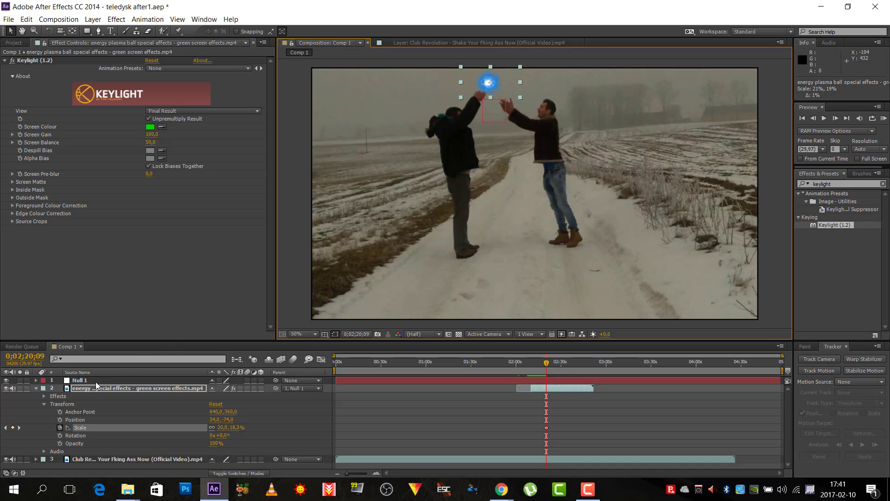
{"action": "left_click", "coordinate": [95, 381]}
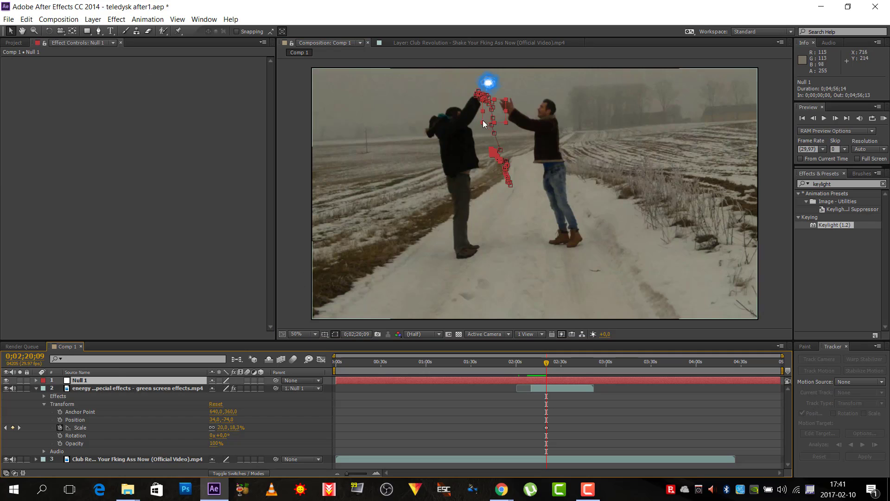
{"action": "left_click_drag", "start_coordinate": [500, 110], "coordinate": [510, 109]}
{"action": "key", "text": "Page_Up"}
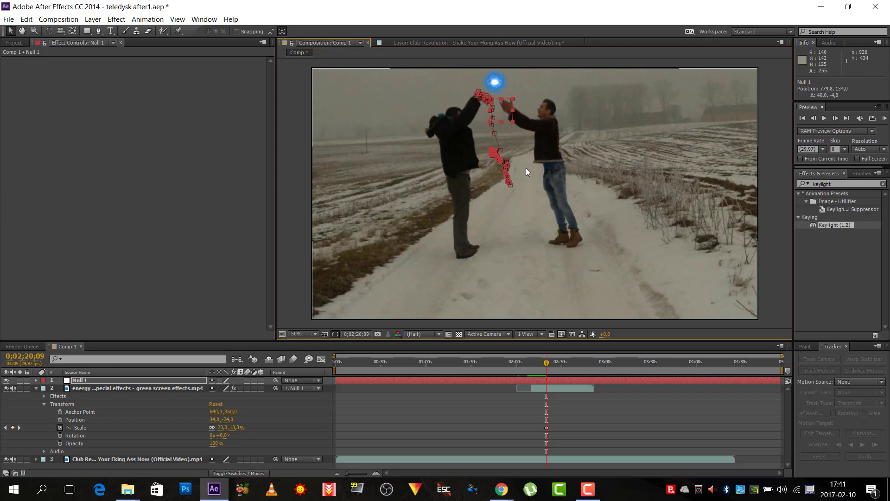
{"action": "key", "text": "Page_Up"}
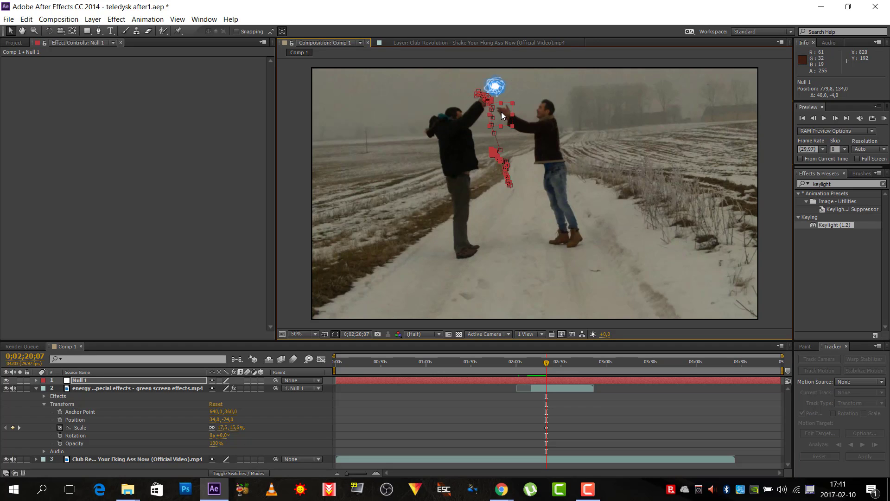
{"action": "left_click_drag", "start_coordinate": [502, 112], "coordinate": [504, 110]}
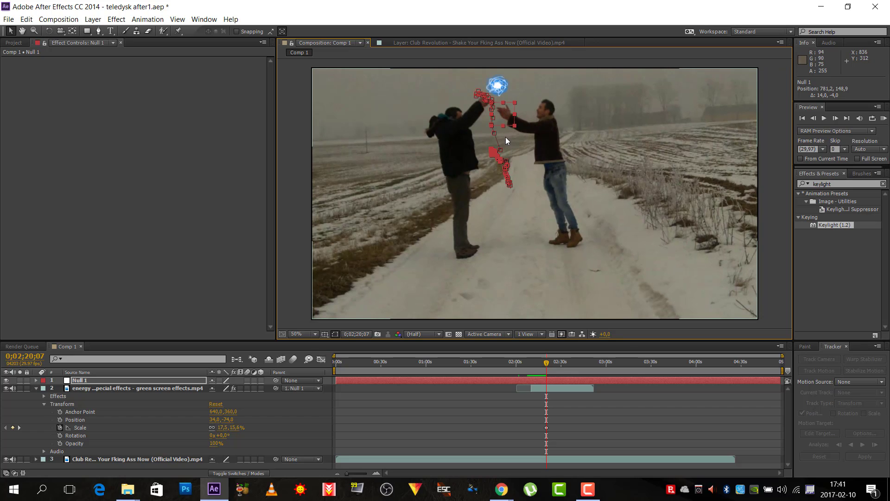
Step: Step through 0;02;20;07 to 0;02;20;10 to check the plasma ball's position above the raised hands
{"action": "key", "text": "Page_Down"}
{"action": "key", "text": "Page_Down"}
{"action": "key", "text": "Page_Down"}
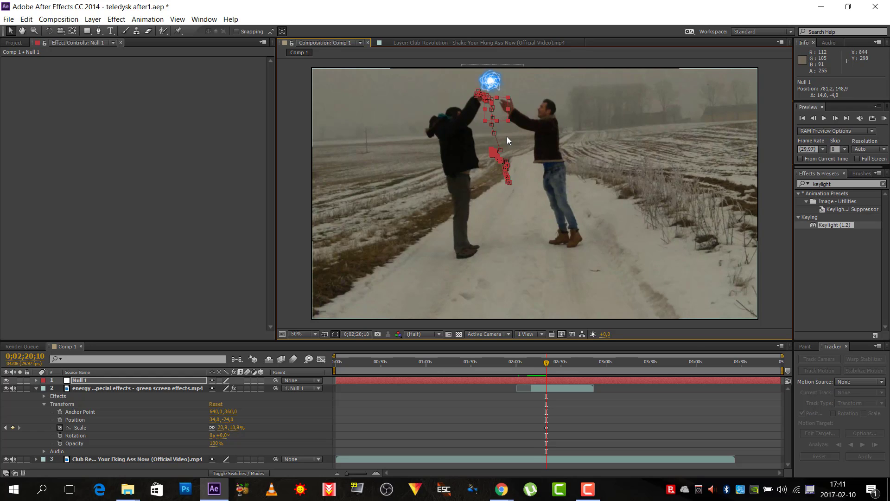
{"action": "key", "text": "Page_Up"}
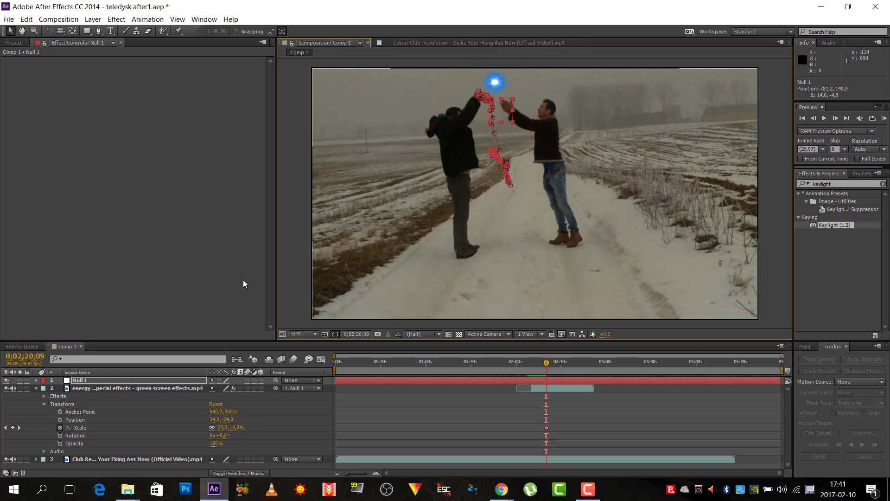
Step: Enlarge the plasma ball's Scale to 19.4, 18.3% at 0;02;20;06
{"action": "left_click", "coordinate": [118, 389]}
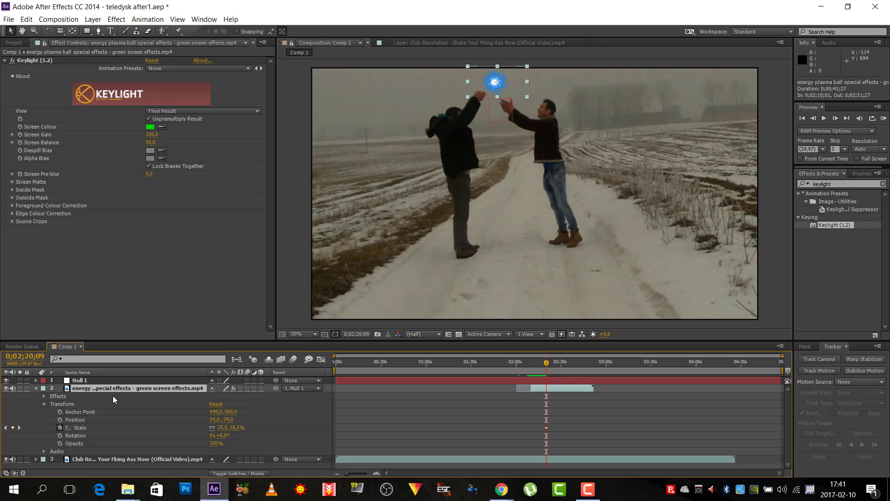
{"action": "left_click", "coordinate": [81, 430]}
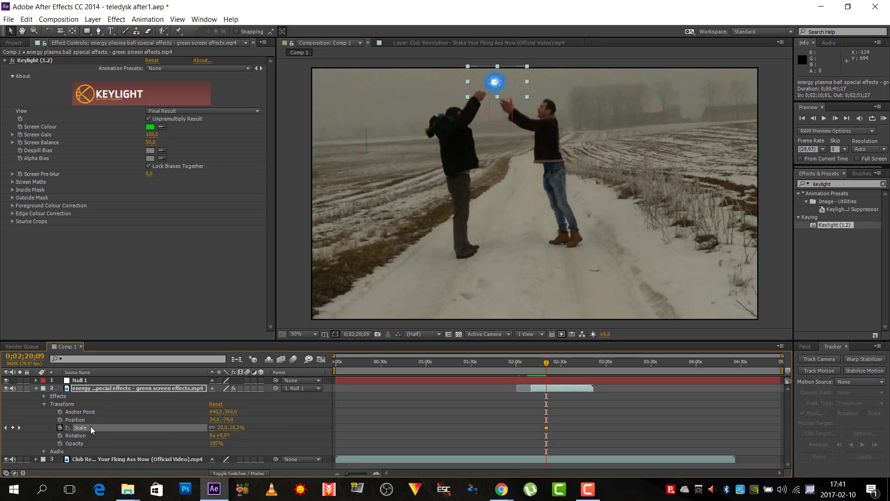
{"action": "key", "text": "Page_Up"}
{"action": "key", "text": "Page_Up"}
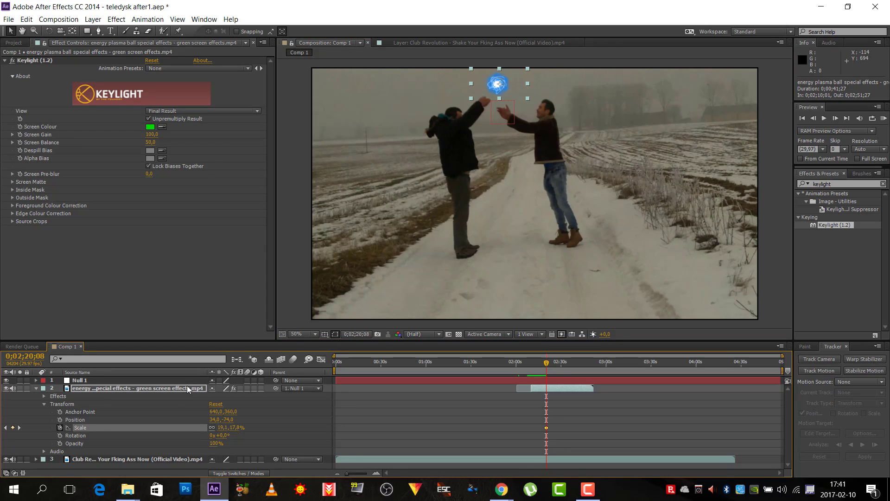
{"action": "key", "text": "Page_Up"}
{"action": "key", "text": "Page_Up"}
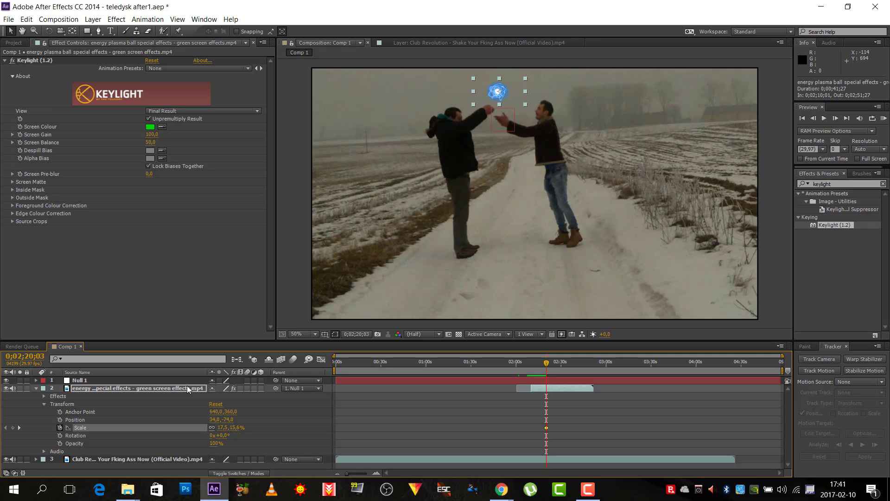
{"action": "key", "text": "Page_Down"}
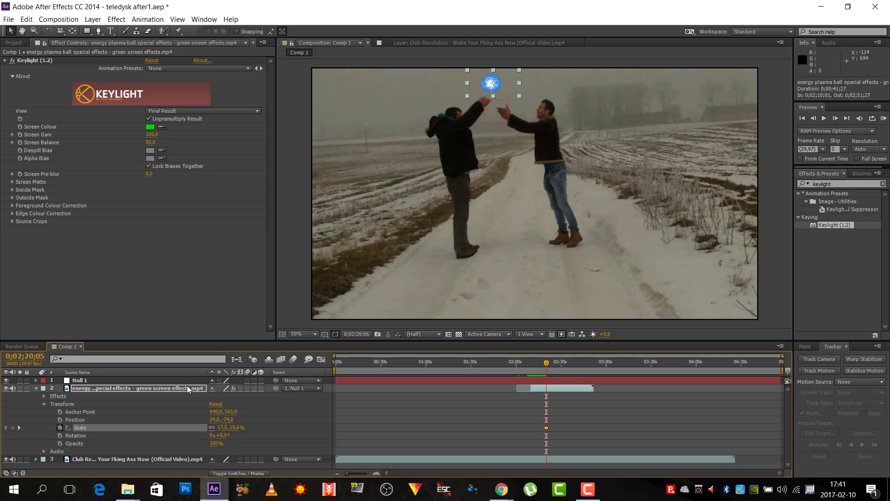
{"action": "key", "text": "Page_Down"}
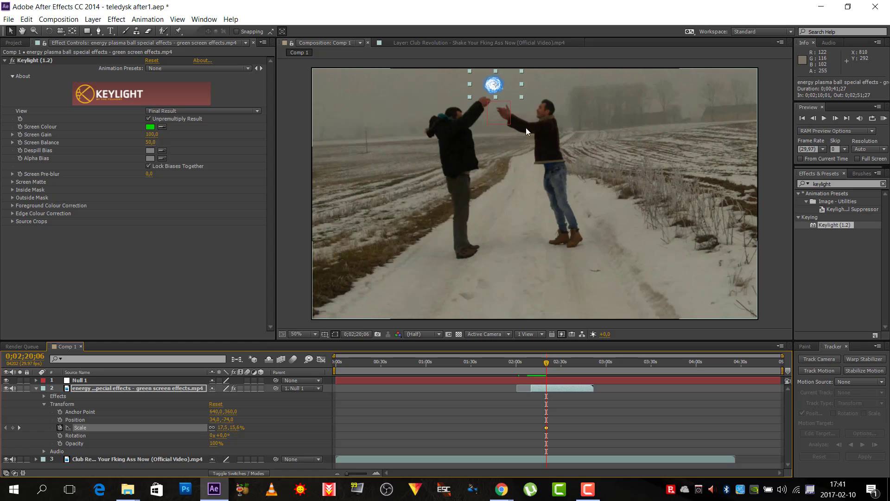
{"action": "left_click_drag", "start_coordinate": [521, 97], "coordinate": [524, 99]}
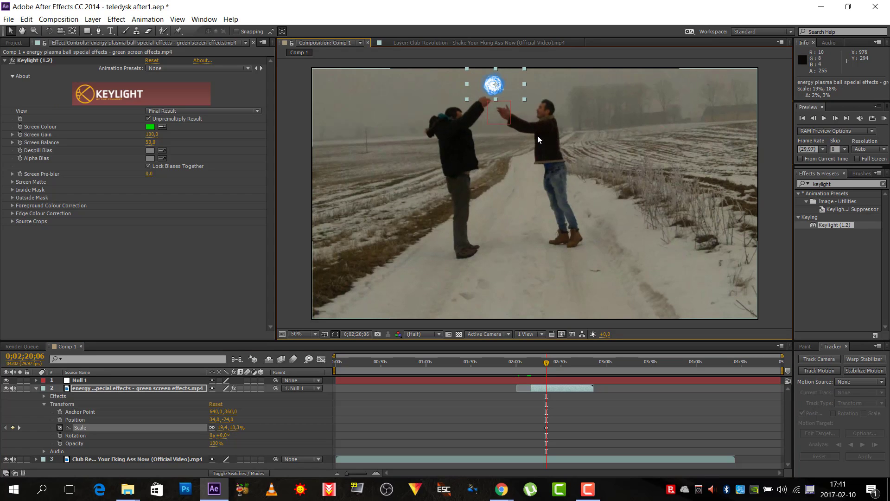
Step: Enlarge the plasma ball at 0;02;20;07, to about 22, 24% at 0;02;20;08 and to about 22% at 0;02;20;09
{"action": "key", "text": "Page_Down"}
{"action": "key", "text": "Page_Down"}
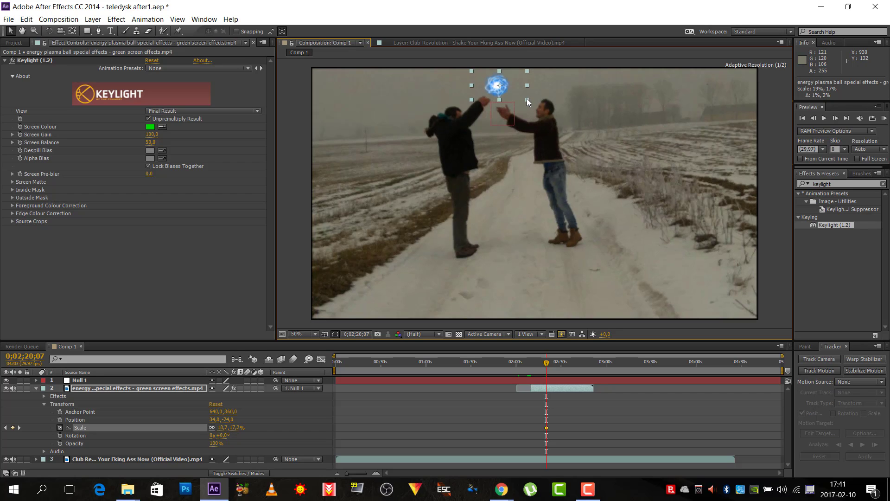
{"action": "left_click_drag", "start_coordinate": [527, 99], "coordinate": [534, 102]}
{"action": "key", "text": "Page_Down"}
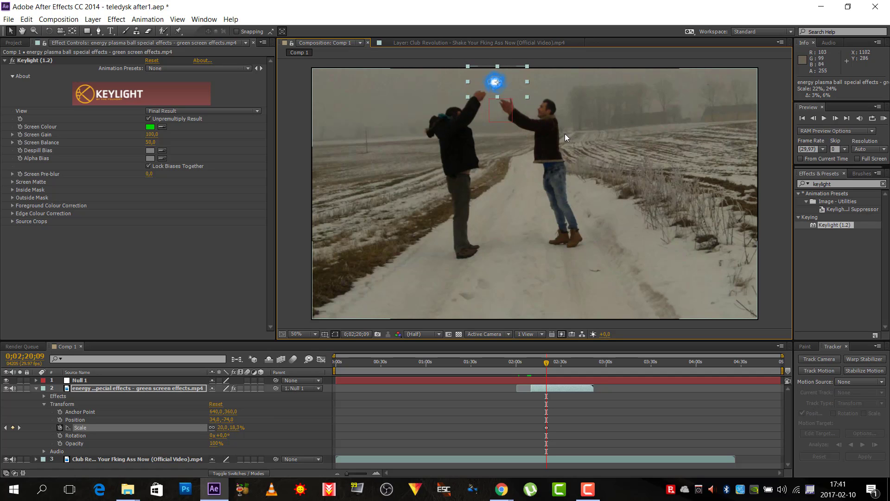
{"action": "left_click_drag", "start_coordinate": [527, 96], "coordinate": [530, 99]}
Step: At 0;02;20;10, move Null 1 to position 773.2, 117.7 and scale the plasma ball to 22.5, 22.8%
{"action": "key", "text": "Page_Down"}
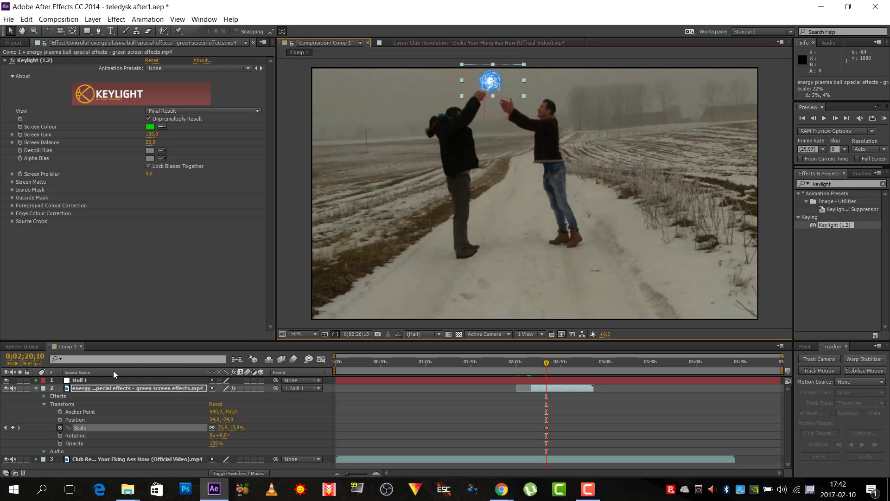
{"action": "left_click", "coordinate": [84, 380]}
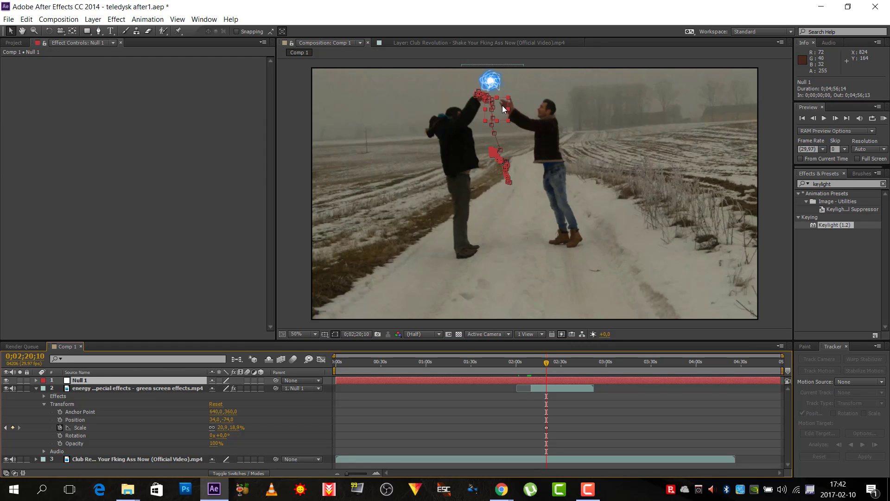
{"action": "left_click_drag", "start_coordinate": [503, 109], "coordinate": [507, 105]}
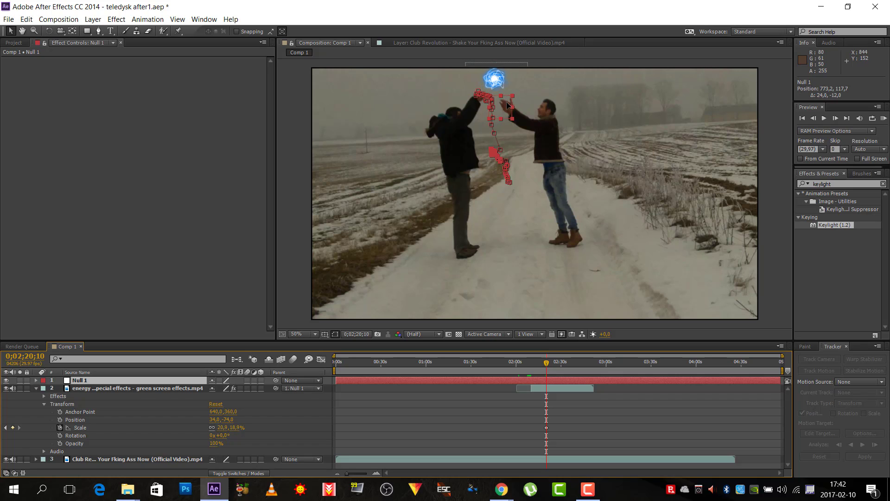
{"action": "left_click", "coordinate": [73, 428]}
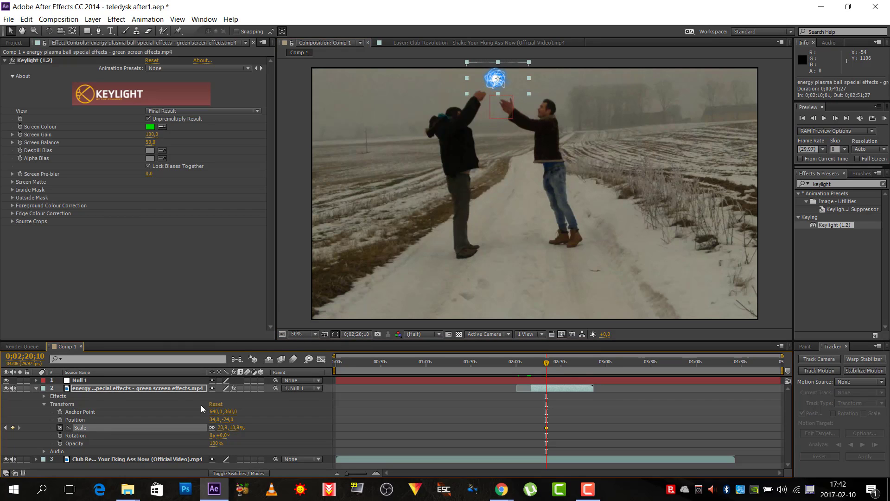
{"action": "left_click_drag", "start_coordinate": [528, 93], "coordinate": [530, 97]}
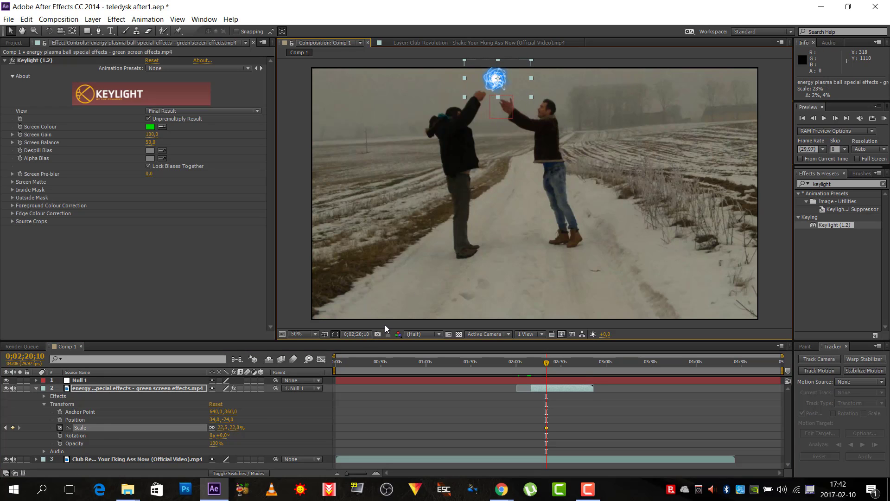
Step: At 0;02;20;11, move Null 1 to position 769.4, 108.4 and scale the plasma ball to 23.7, 23.3%
{"action": "key", "text": "Page_Down"}
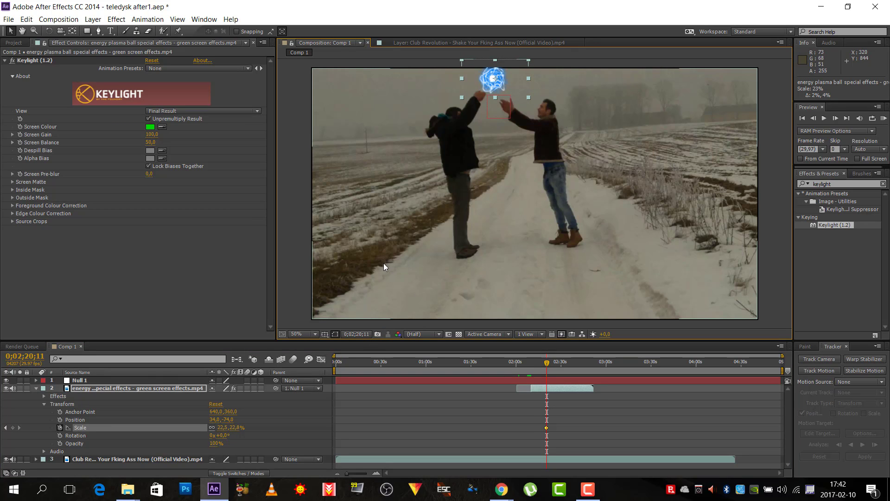
{"action": "left_click", "coordinate": [79, 380]}
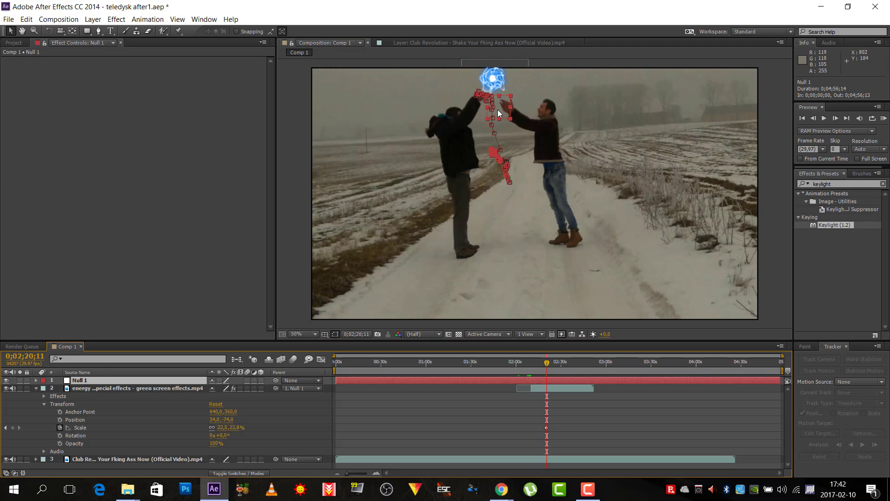
{"action": "mouse_move", "coordinate": [500, 107]}
{"action": "left_mouse_down"}
{"action": "mouse_move", "coordinate": [503, 116]}
{"action": "mouse_move", "coordinate": [501, 105]}
{"action": "left_mouse_up"}
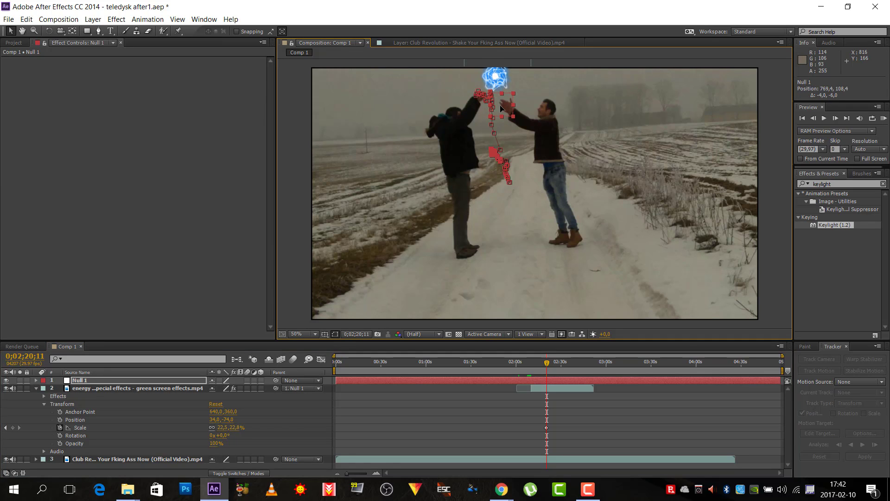
{"action": "left_click", "coordinate": [81, 427]}
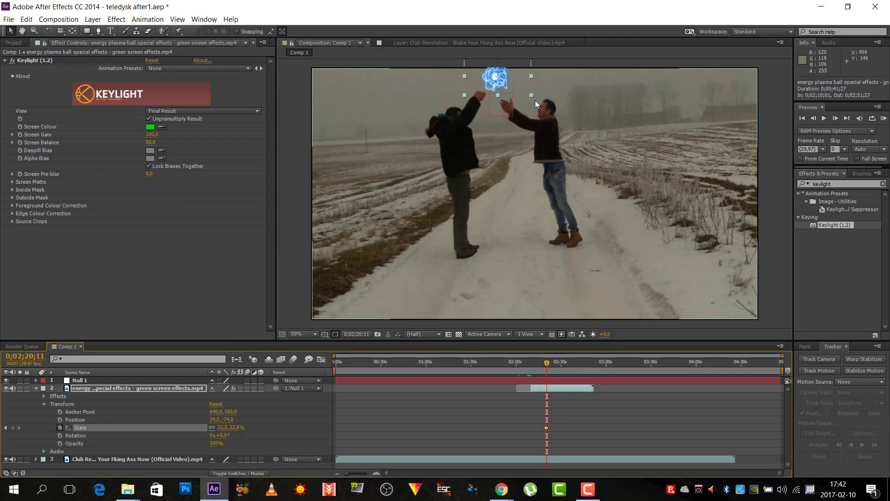
{"action": "left_click_drag", "start_coordinate": [532, 95], "coordinate": [534, 95]}
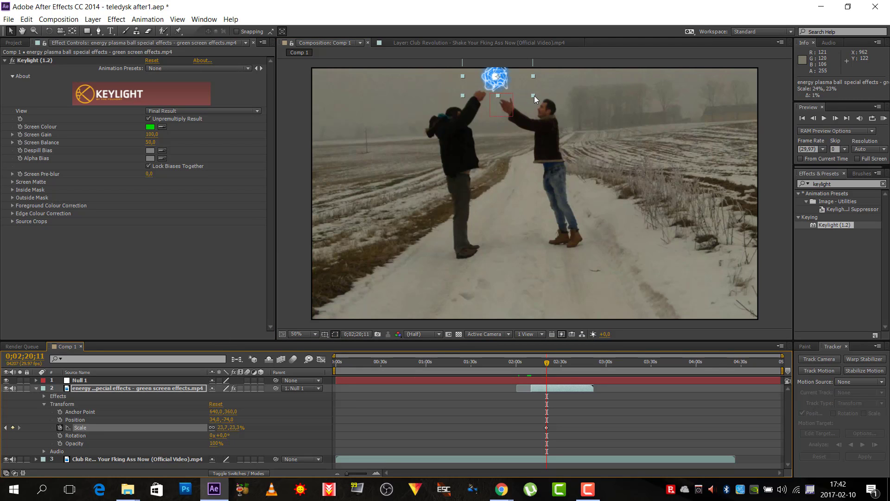
Step: At 0;02;20;12, move Null 1 to position 766.0, 113.3 and scale the plasma ball to 25.0, 25.0%
{"action": "key", "text": "Page_Down"}
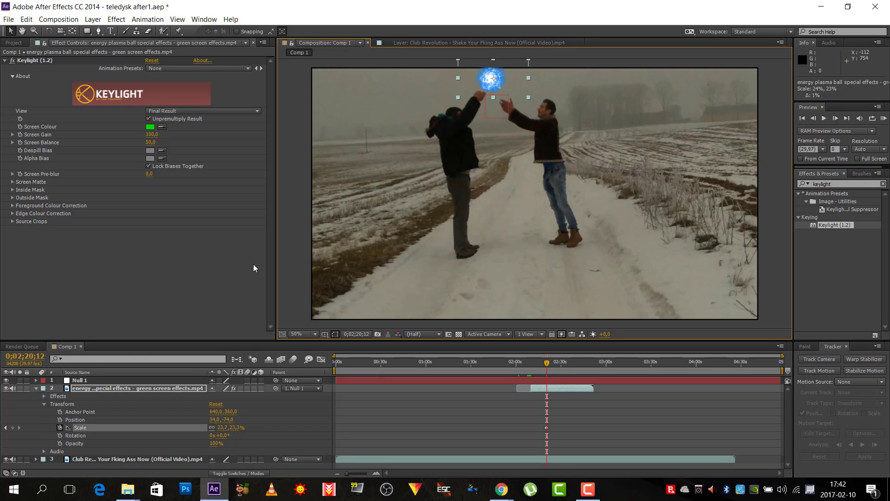
{"action": "left_click", "coordinate": [79, 380]}
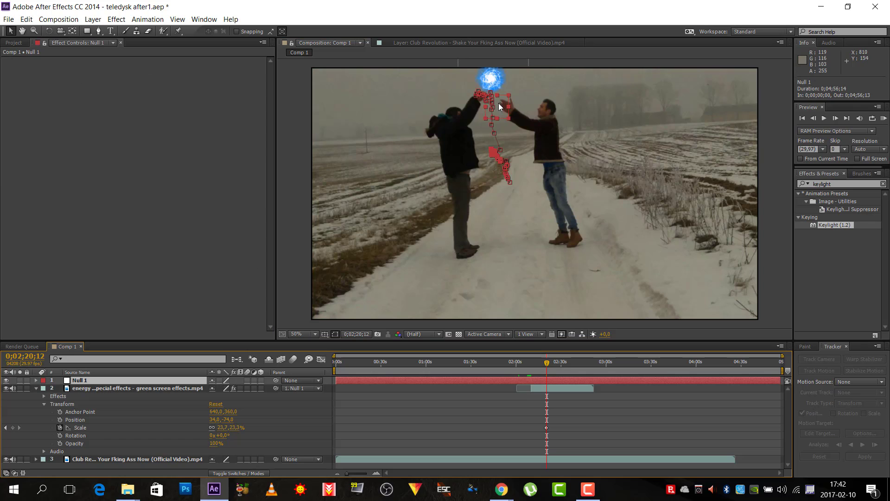
{"action": "left_click_drag", "start_coordinate": [500, 102], "coordinate": [502, 100]}
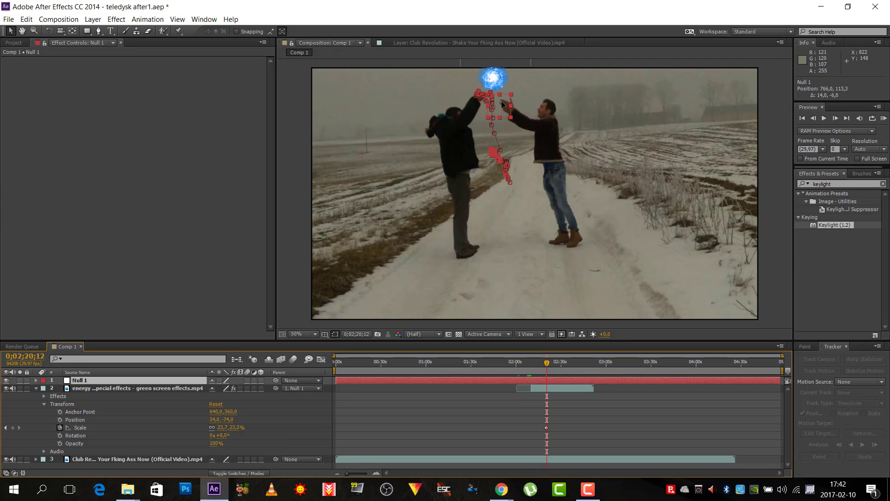
{"action": "left_click", "coordinate": [76, 429]}
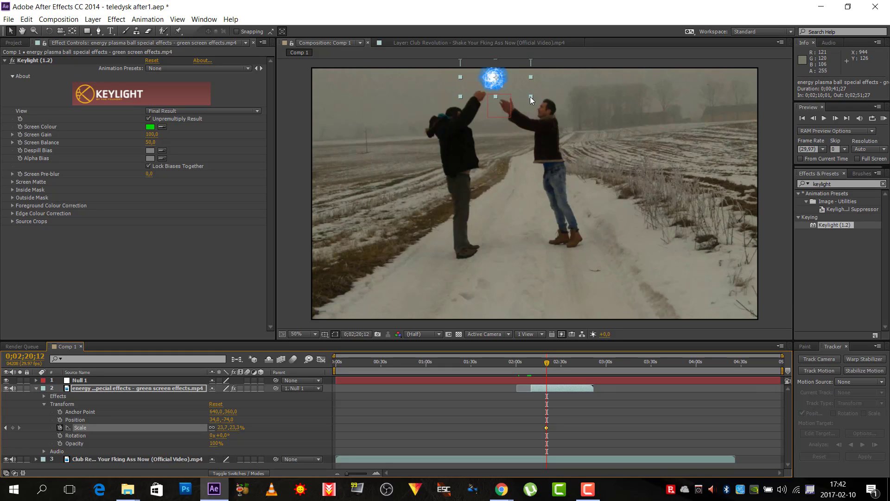
{"action": "left_click_drag", "start_coordinate": [530, 97], "coordinate": [532, 99]}
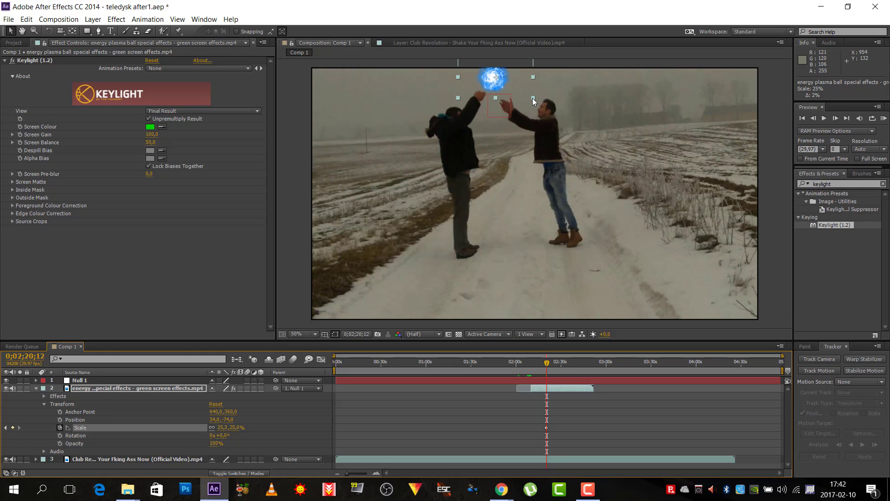
Step: Move Null 1 to position 765.8, 97.1 at 0;02;20;13 and to 760.6, 109.2 at 0;02;20;14
{"action": "key", "text": "Page_Down"}
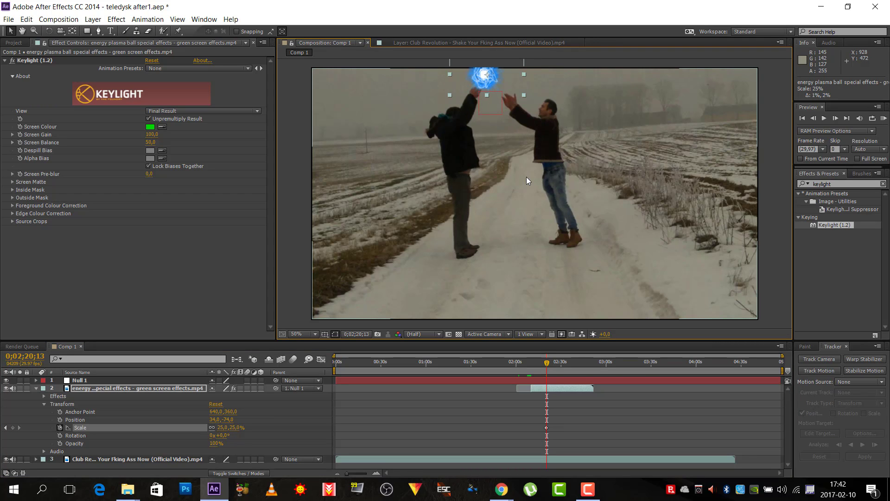
{"action": "key", "text": "ctrl+Up"}
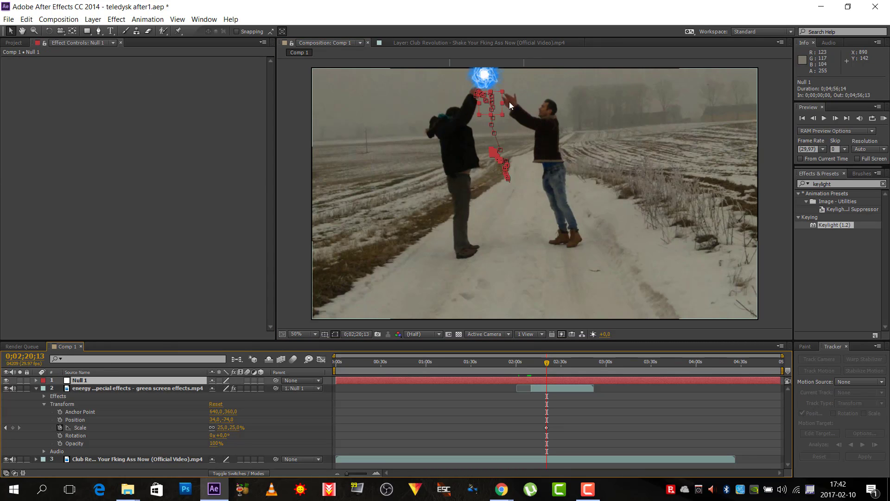
{"action": "left_click_drag", "start_coordinate": [496, 95], "coordinate": [507, 98]}
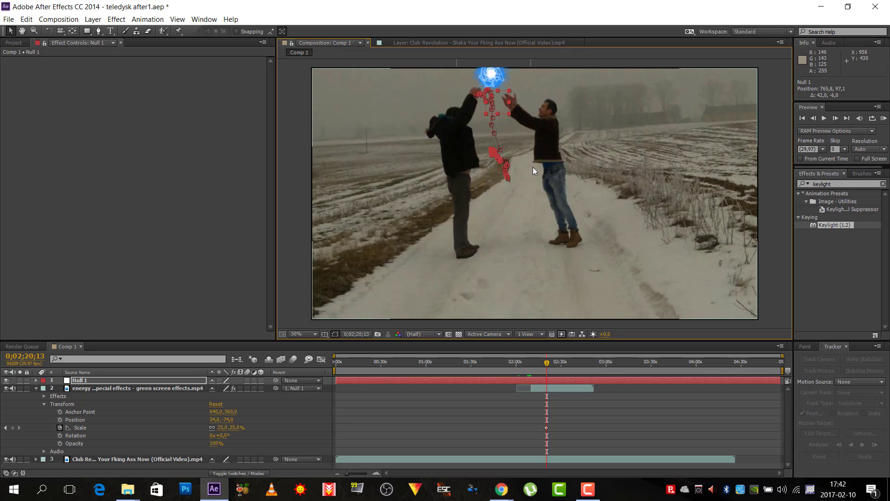
{"action": "key", "text": "Page_Down"}
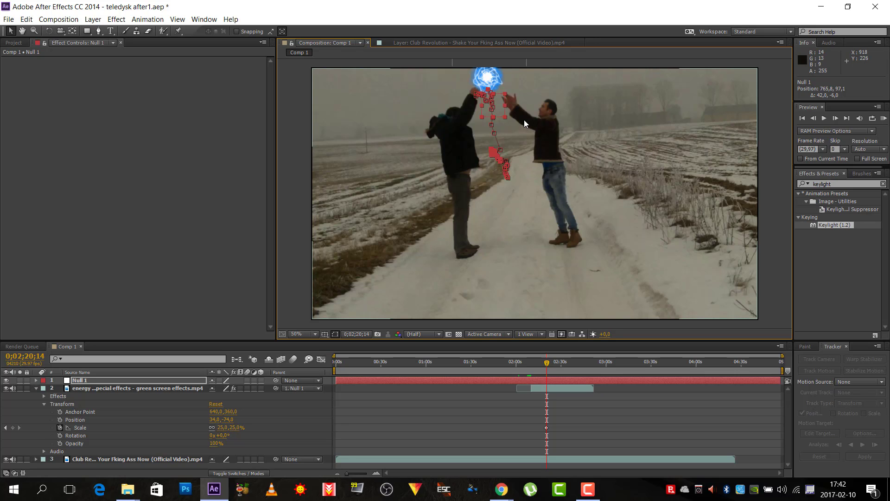
{"action": "key", "text": "Page_Up"}
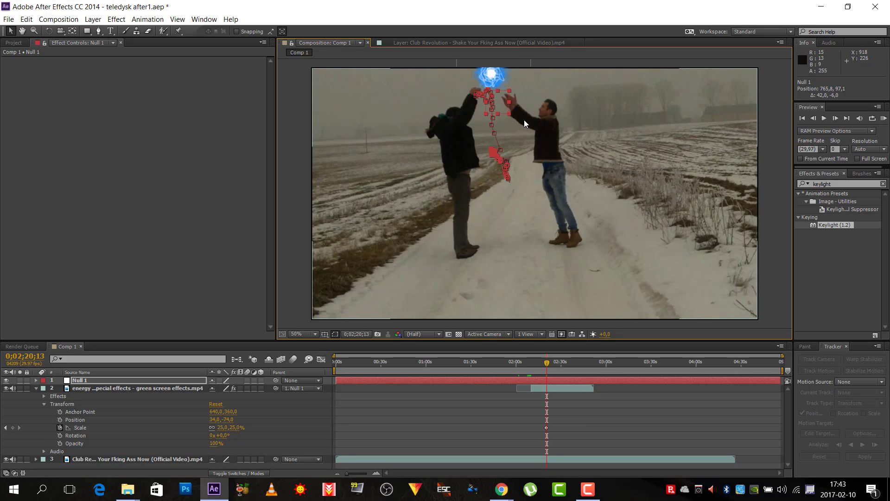
{"action": "key", "text": "Page_Down"}
{"action": "left_click_drag", "start_coordinate": [499, 106], "coordinate": [503, 104]}
Step: Move Null 1 to position 765.2, 100.6 at 0;02;20;16 to place the ball between the raised hands
{"action": "key", "text": "Page_Down"}
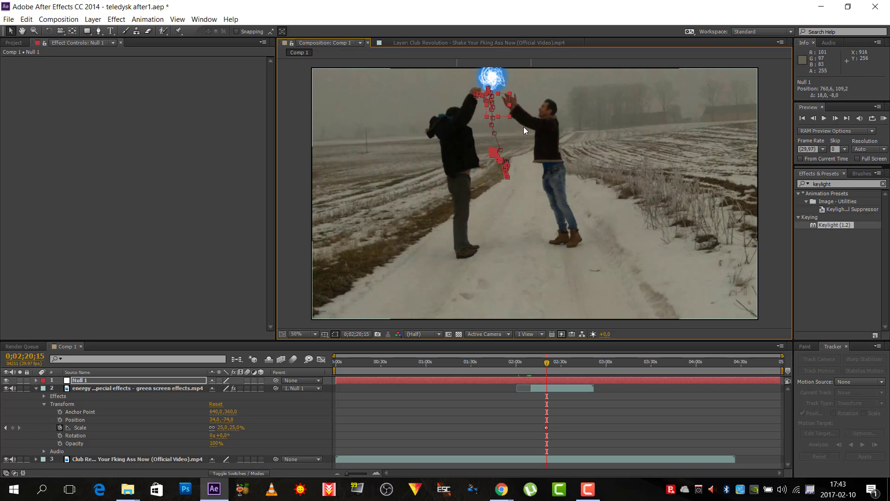
{"action": "key", "text": "Page_Down"}
{"action": "left_click_drag", "start_coordinate": [498, 104], "coordinate": [504, 101]}
Step: At 0;02;20;17, move Null 1 to position 763.3, 109.2 and scale the plasma ball slightly, to about 25%
{"action": "key", "text": "Page_Down"}
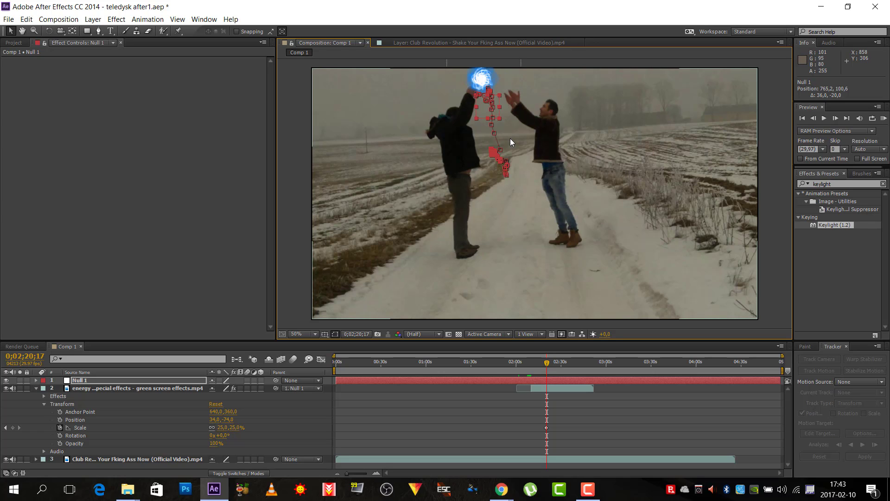
{"action": "left_click_drag", "start_coordinate": [483, 111], "coordinate": [494, 110]}
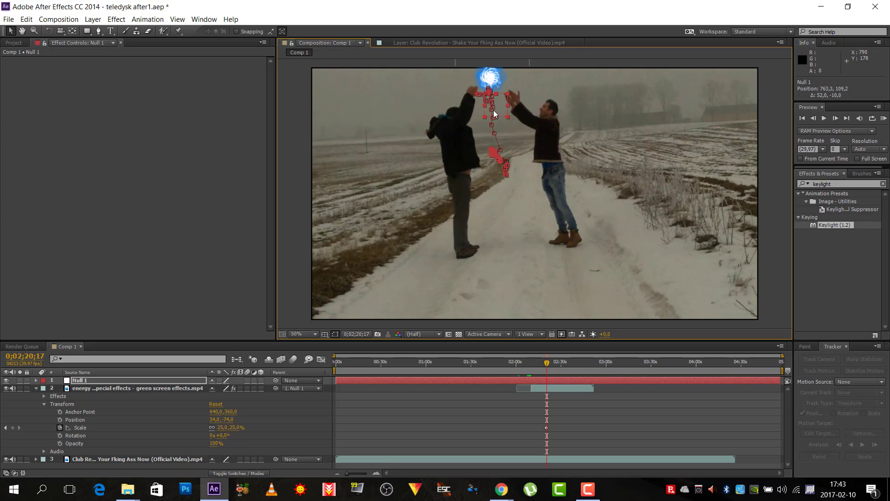
{"action": "left_click", "coordinate": [79, 428]}
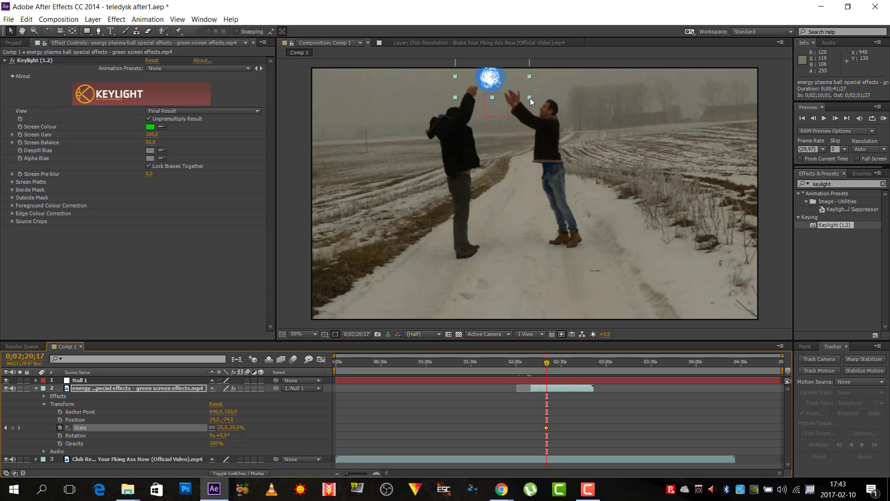
{"action": "left_click_drag", "start_coordinate": [530, 98], "coordinate": [530, 96]}
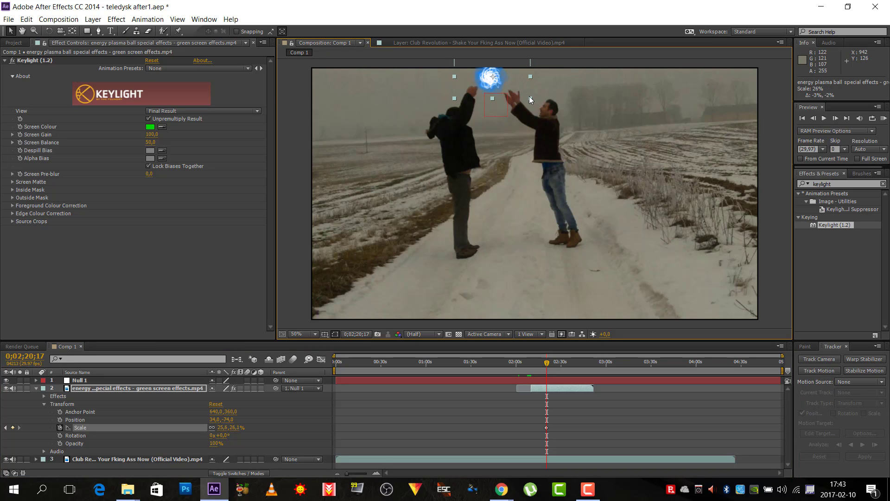
{"action": "left_click", "coordinate": [90, 381]}
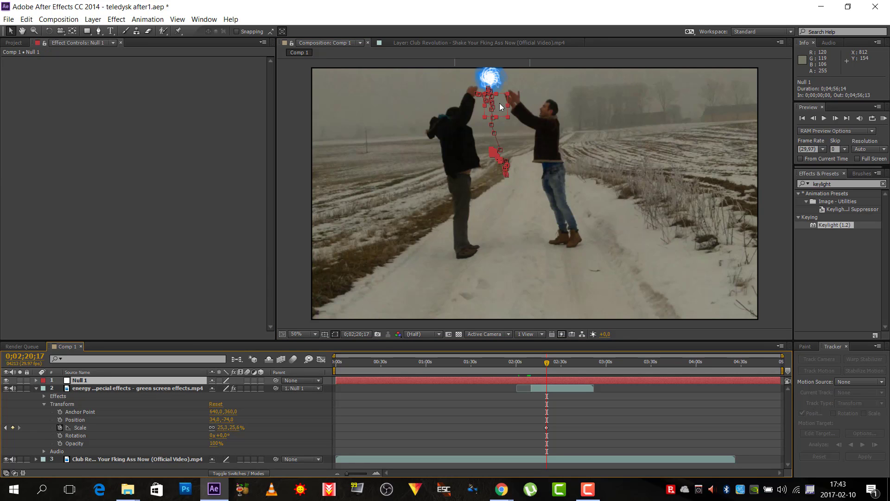
Step: Move Null 1 to position 759.8, 106.1 at 0;02;20;17 and to 766.1, 103.3 at 0;02;20;18
{"action": "left_click_drag", "start_coordinate": [500, 103], "coordinate": [502, 102]}
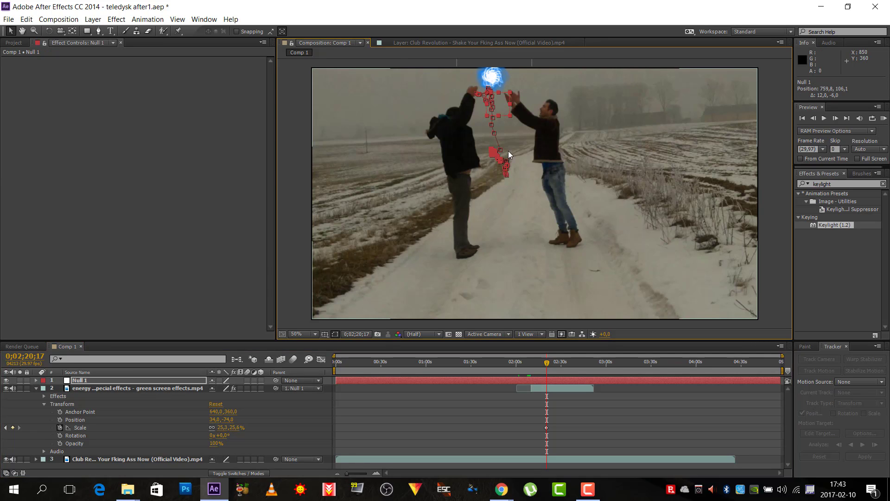
{"action": "key", "text": "Page_Down"}
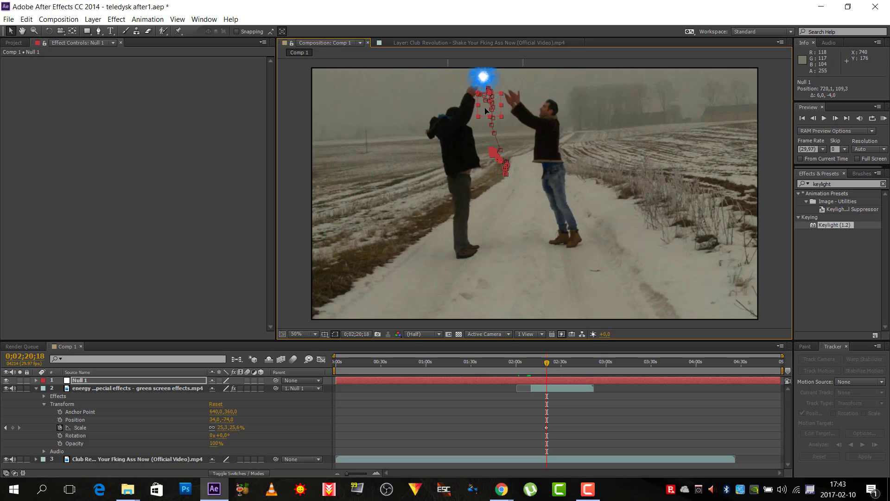
{"action": "left_click_drag", "start_coordinate": [482, 108], "coordinate": [493, 107]}
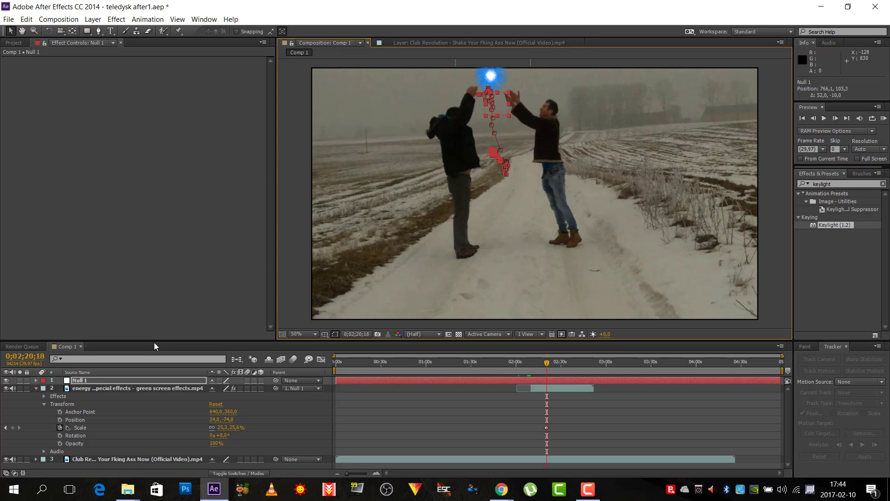
Step: Move Null 1 to position 764.9, 106.9 at 0;02;20;19 and to 759.0, 103.8 at 0;02;20;20
{"action": "left_click", "coordinate": [83, 428]}
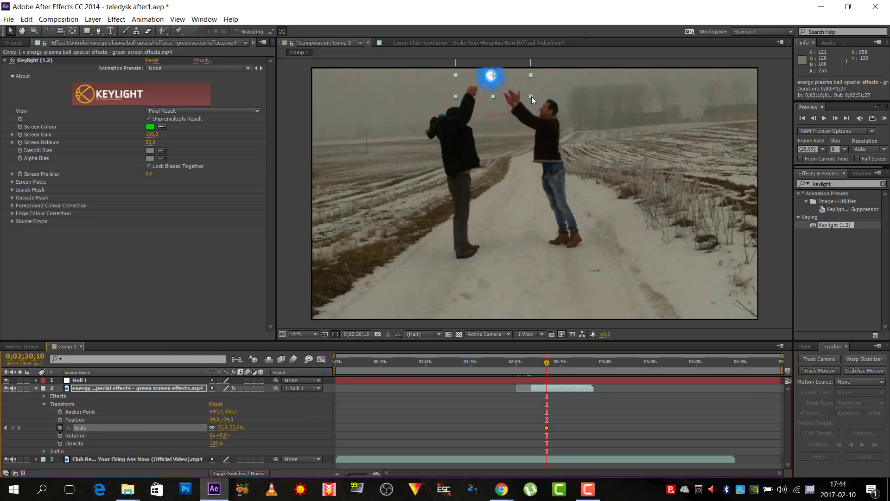
{"action": "key", "text": "Page_Down"}
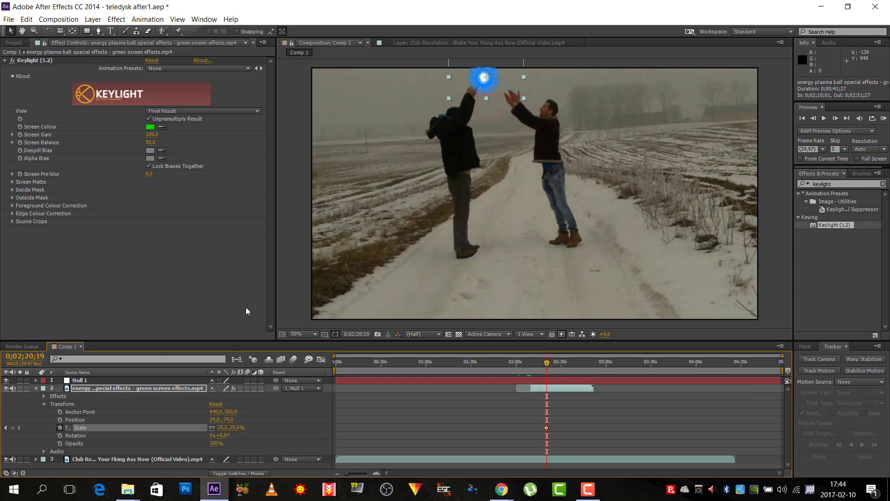
{"action": "left_click", "coordinate": [76, 381]}
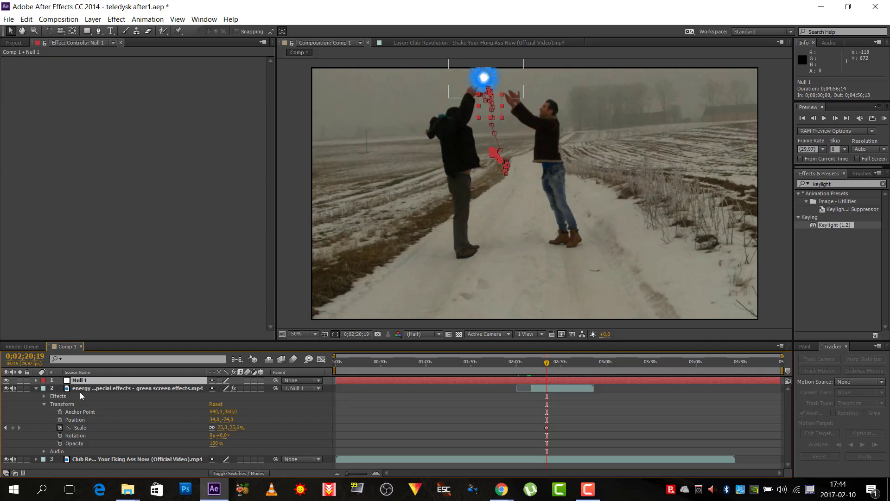
{"action": "left_click_drag", "start_coordinate": [483, 109], "coordinate": [490, 108]}
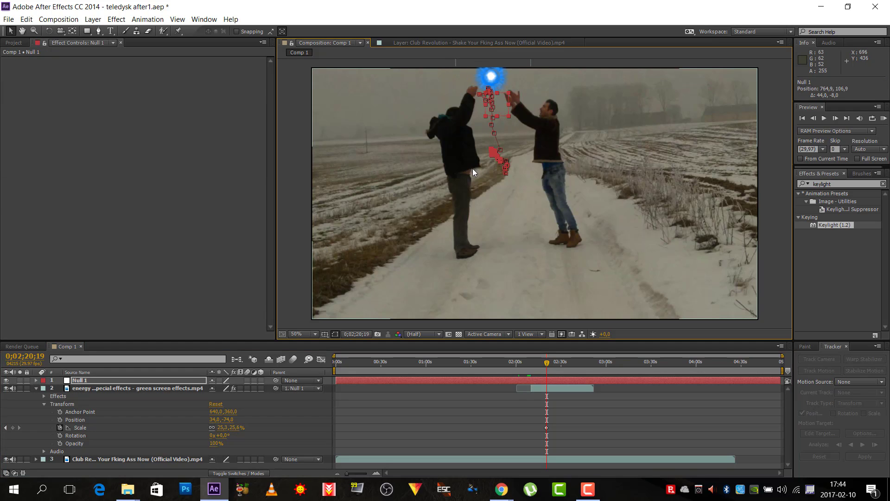
{"action": "key", "text": "Page_Down"}
{"action": "left_click_drag", "start_coordinate": [483, 110], "coordinate": [490, 108]}
Step: Around 0;02;20;25, move Null 1 to position 760.9, 116.6 to center the ball above the raised hands
{"action": "key", "text": "Page_Down"}
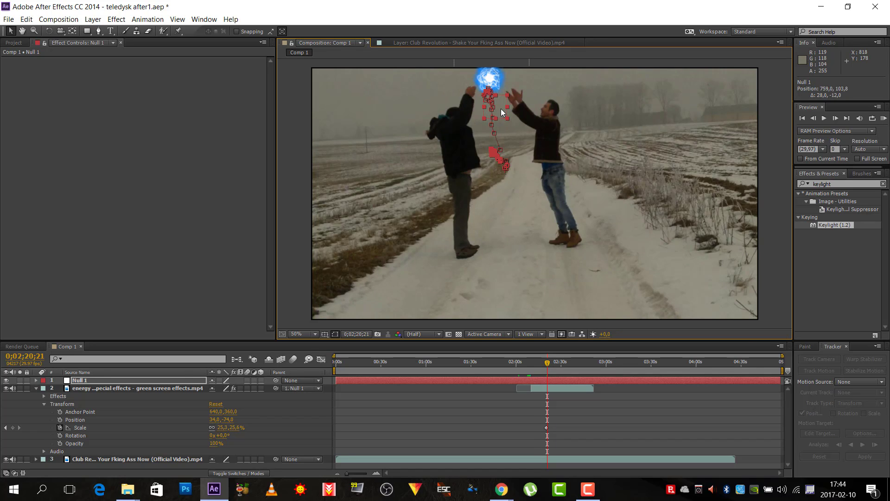
{"action": "key", "text": "Page_Down"}
{"action": "key", "text": "Page_Down"}
{"action": "key", "text": "Page_Down"}
{"action": "key", "text": "Page_Down"}
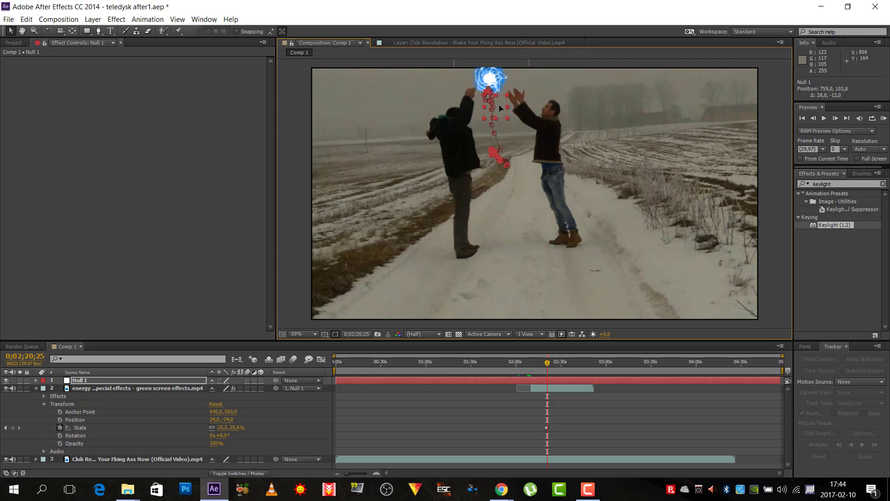
{"action": "left_click_drag", "start_coordinate": [499, 104], "coordinate": [502, 104]}
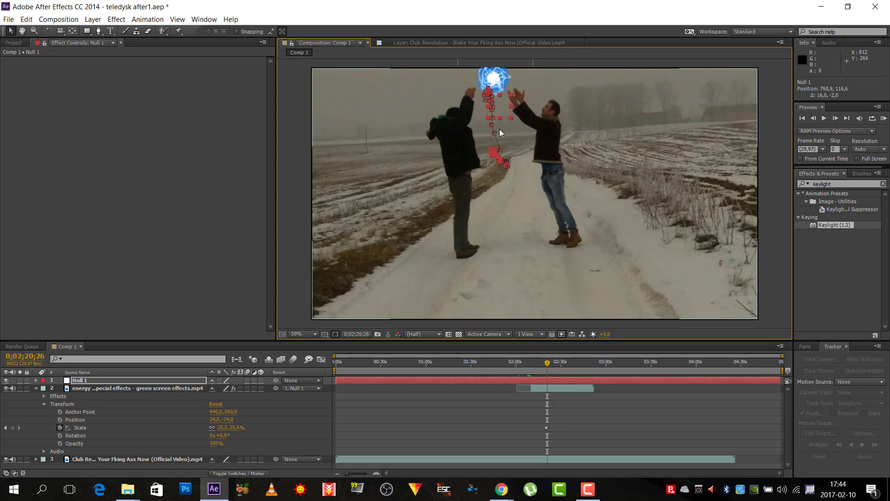
Step: Step through the frames between 0;02;20;10 and 0;02;21;01 to check how the plasma ball follows the raised hands
{"action": "key", "text": "Page_Down"}
{"action": "key", "text": "Page_Down"}
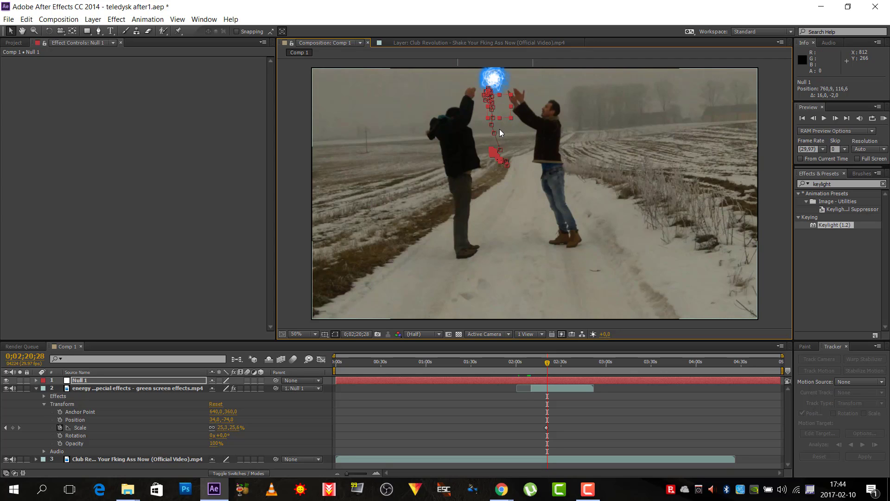
{"action": "key", "text": "Page_Down"}
{"action": "key", "text": "Page_Down"}
{"action": "key", "text": "Page_Down"}
{"action": "key", "text": "Page_Down"}
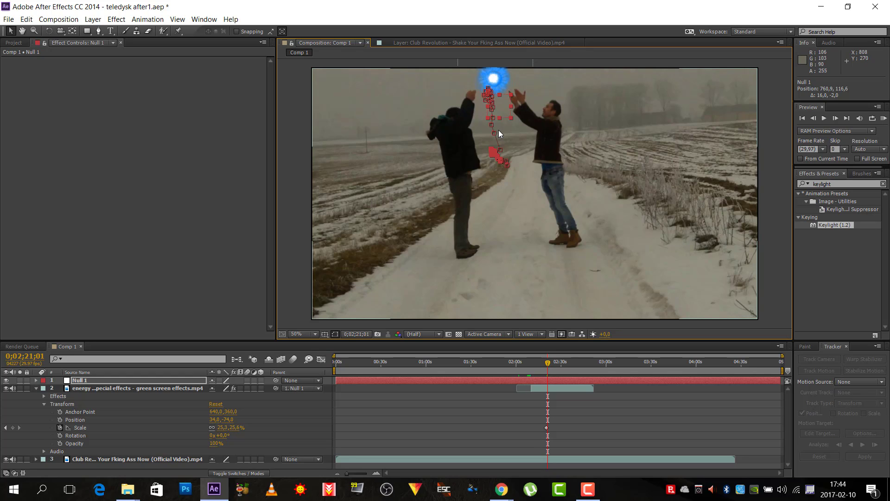
{"action": "key", "text": "Page_Up"}
{"action": "key", "text": "Page_Up"}
{"action": "key", "text": "Page_Up"}
{"action": "key", "text": "Page_Up"}
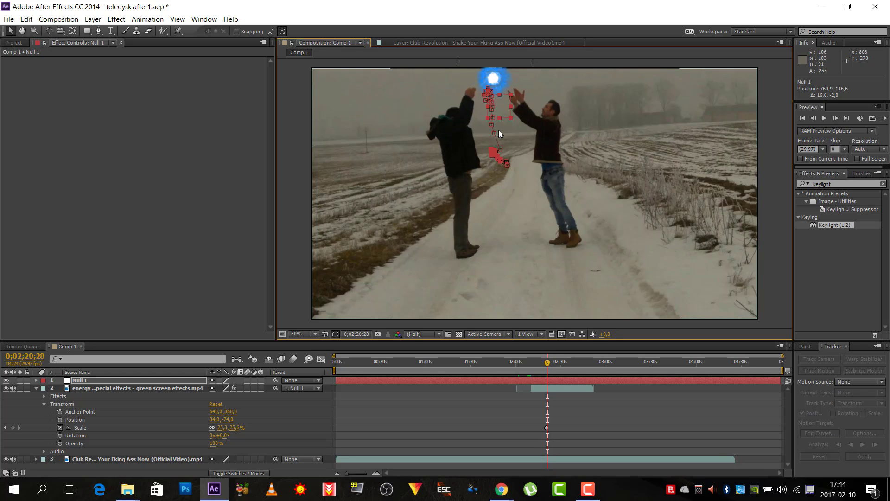
{"action": "key", "text": "Page_Up"}
{"action": "key", "text": "Page_Up"}
{"action": "key", "text": "Page_Up"}
{"action": "key", "text": "Page_Up"}
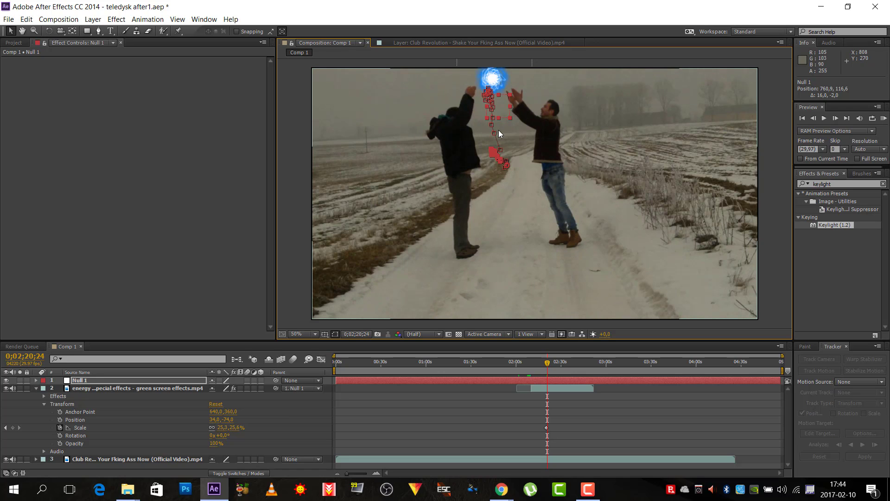
{"action": "key", "text": "Page_Up"}
{"action": "key", "text": "Page_Up"}
{"action": "key", "text": "Page_Up"}
{"action": "key", "text": "Page_Up"}
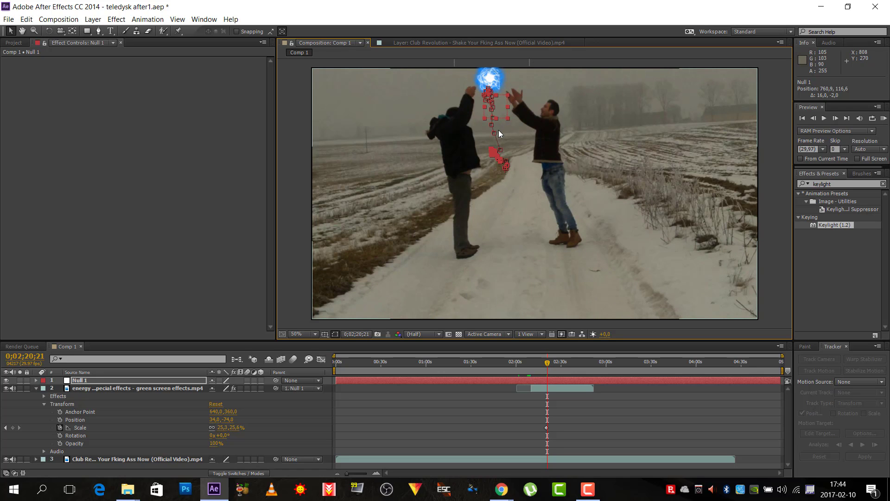
{"action": "key", "text": "Page_Up"}
{"action": "key", "text": "Page_Up"}
{"action": "key", "text": "Page_Up"}
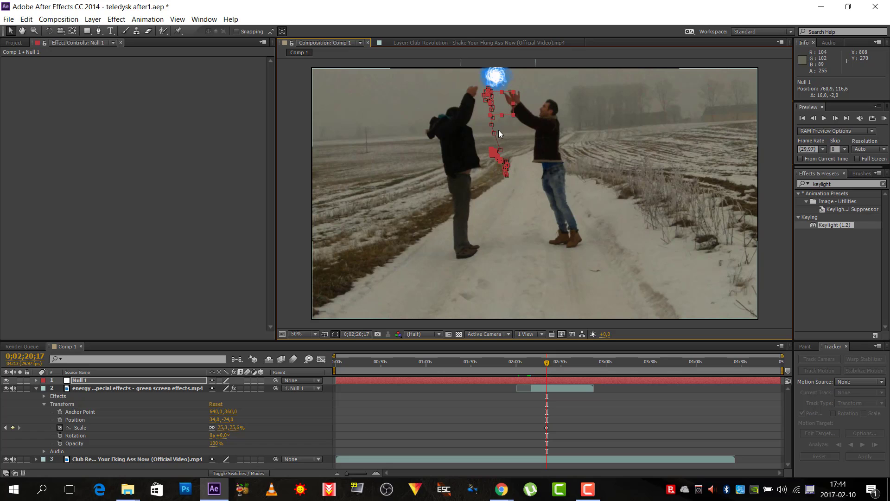
{"action": "key", "text": "Page_Up"}
{"action": "key", "text": "Page_Up"}
{"action": "key", "text": "Page_Up"}
{"action": "key", "text": "Page_Up"}
{"action": "key", "text": "Page_Up"}
{"action": "key", "text": "Page_Up"}
{"action": "key", "text": "Page_Up"}
{"action": "key", "text": "Page_Up"}
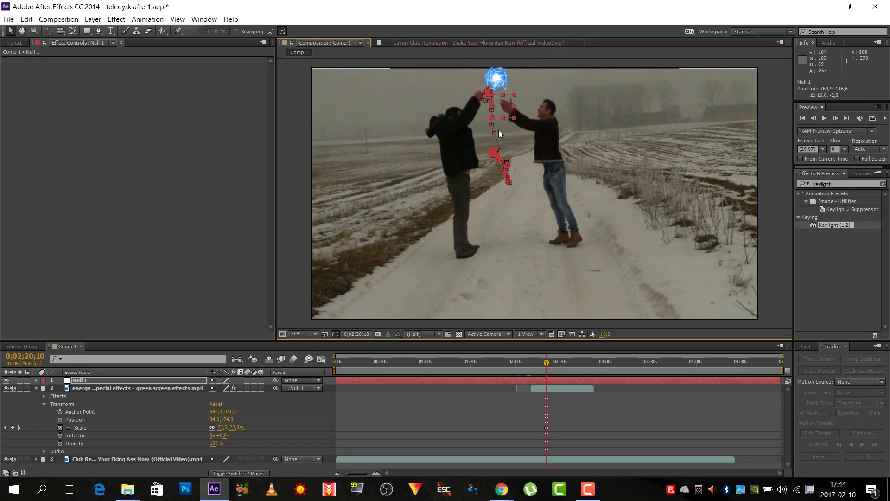
{"action": "key", "text": "Page_Down"}
{"action": "key", "text": "Page_Down"}
{"action": "key", "text": "Page_Down"}
{"action": "key", "text": "Page_Down"}
{"action": "key", "text": "Page_Down"}
{"action": "key", "text": "Page_Down"}
{"action": "key", "text": "Page_Down"}
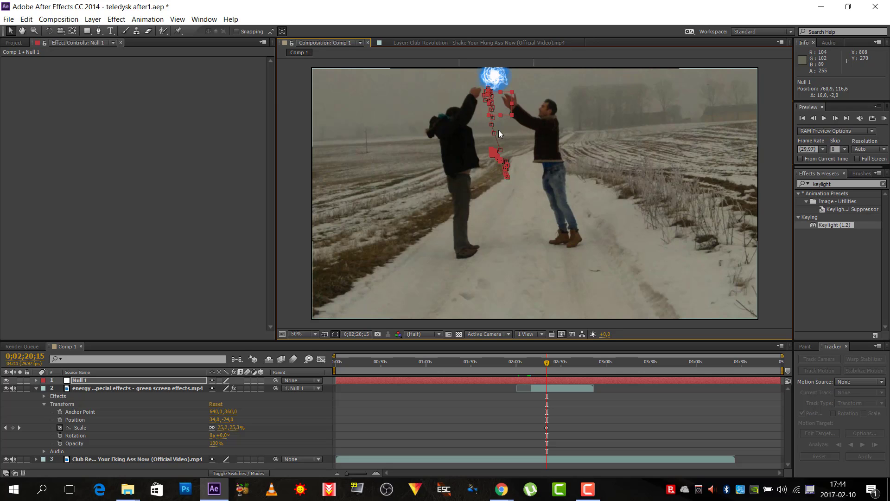
{"action": "key", "text": "Page_Down"}
{"action": "key", "text": "Page_Down"}
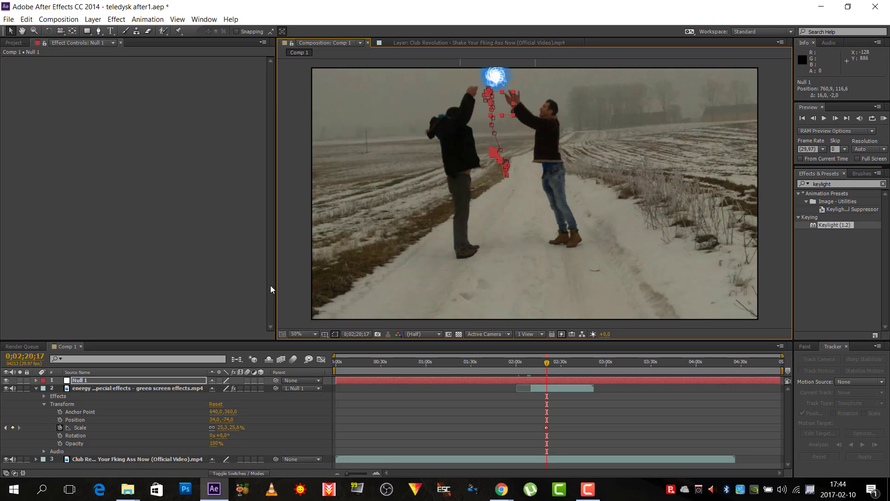
Step: Fade out the plasma ball with opacity keyframes from 100% at 0;02;20;17 to 0% at 0;02;23;27
{"action": "left_click", "coordinate": [60, 443]}
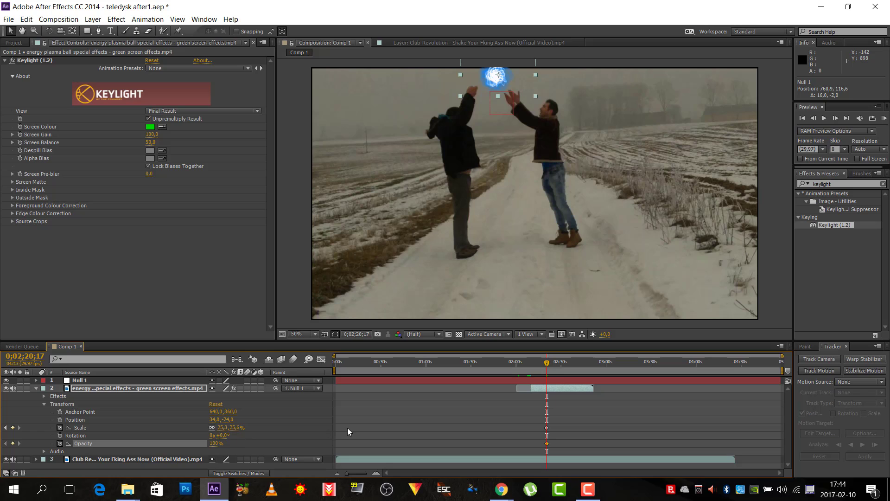
{"action": "key", "text": "Page_Down"}
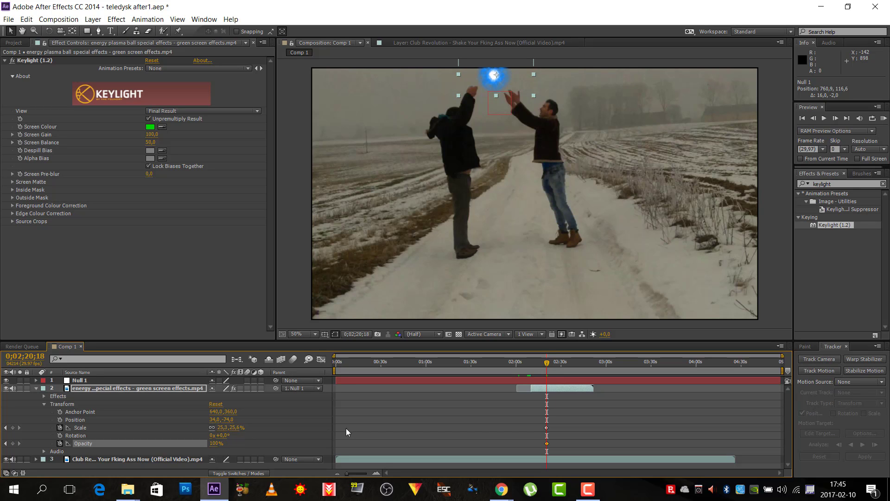
{"action": "left_click_drag", "start_coordinate": [545, 363], "coordinate": [552, 363]}
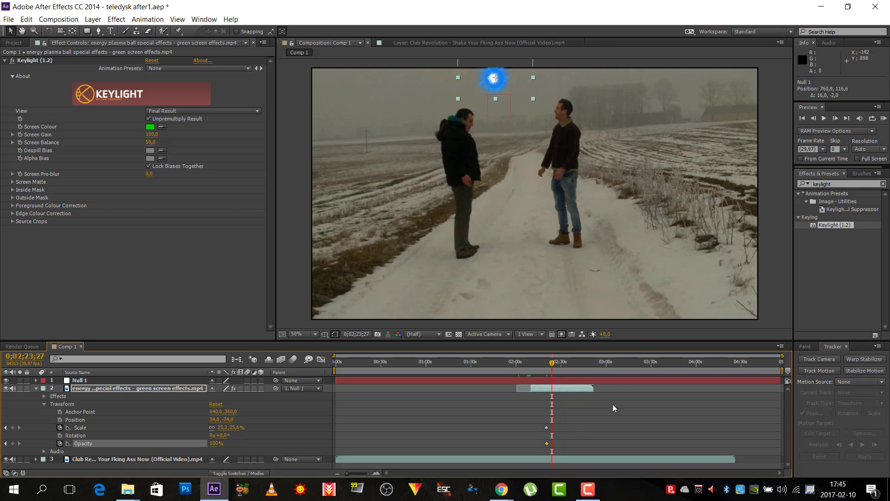
{"action": "key", "text": "Page_Up"}
{"action": "key", "text": "Page_Up"}
{"action": "key", "text": "Page_Up"}
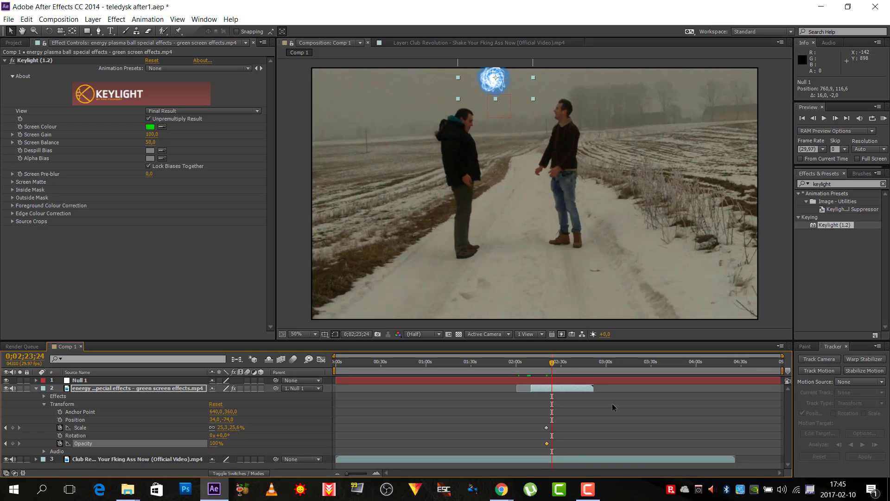
{"action": "key", "text": "Page_Up"}
{"action": "key", "text": "Page_Up"}
{"action": "key", "text": "Page_Up"}
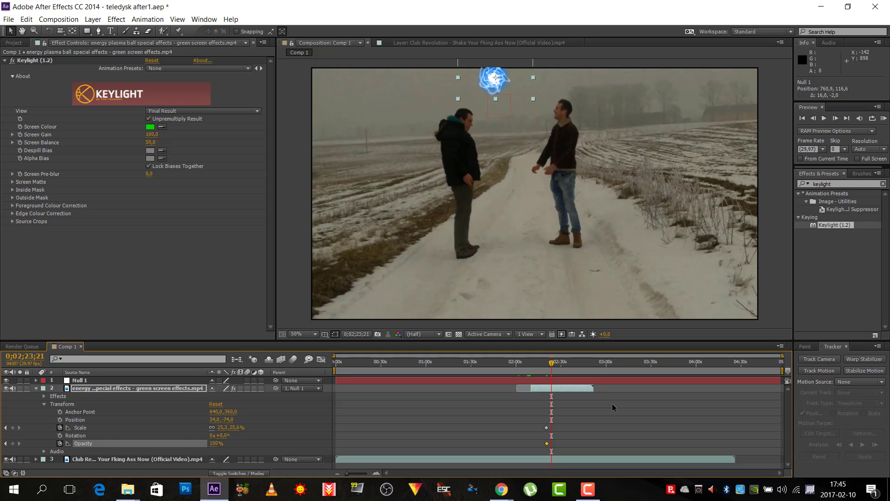
{"action": "key", "text": "Page_Up"}
{"action": "key", "text": "Page_Up"}
{"action": "key", "text": "Page_Up"}
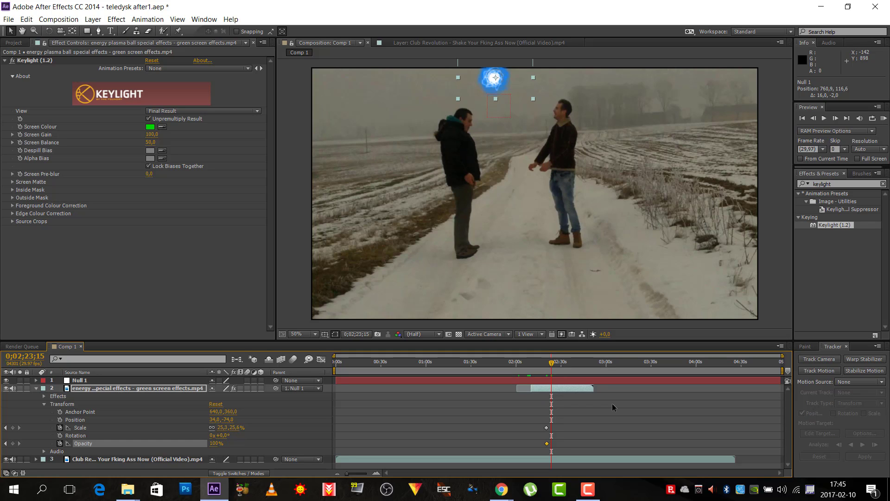
{"action": "key", "text": "Page_Up"}
{"action": "key", "text": "Page_Up"}
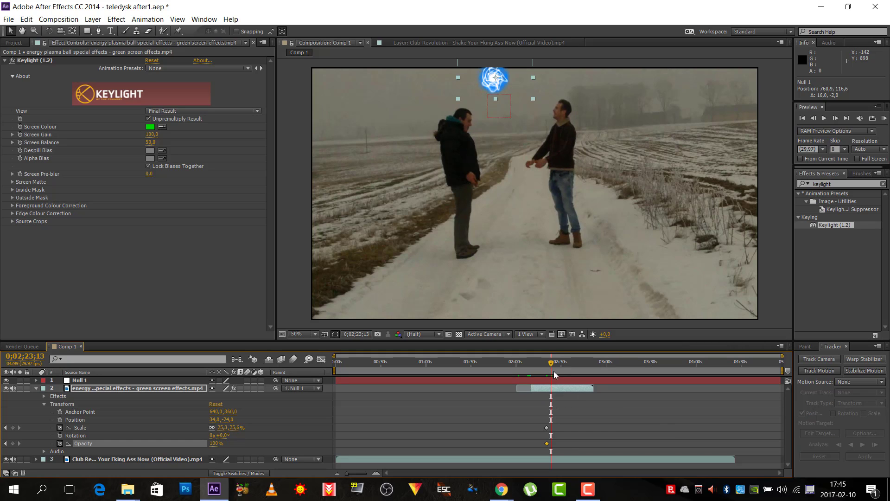
{"action": "left_click_drag", "start_coordinate": [551, 365], "coordinate": [552, 364]}
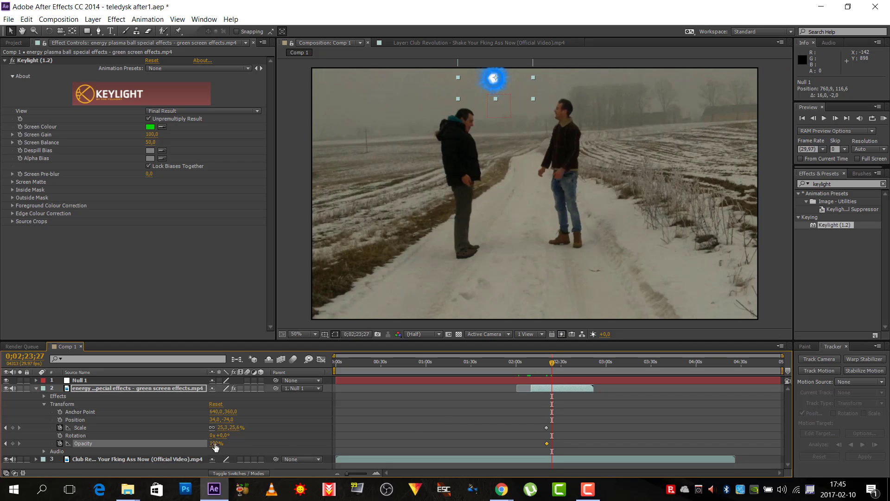
{"action": "left_click", "coordinate": [215, 444]}
{"action": "type", "text": "0"}
{"action": "key", "text": "Return"}
Step: Play back the composition from 0;02;06;01 to review the ball's motion and fade-out
{"action": "left_click_drag", "start_coordinate": [551, 363], "coordinate": [525, 362]}
{"action": "key", "text": "space"}
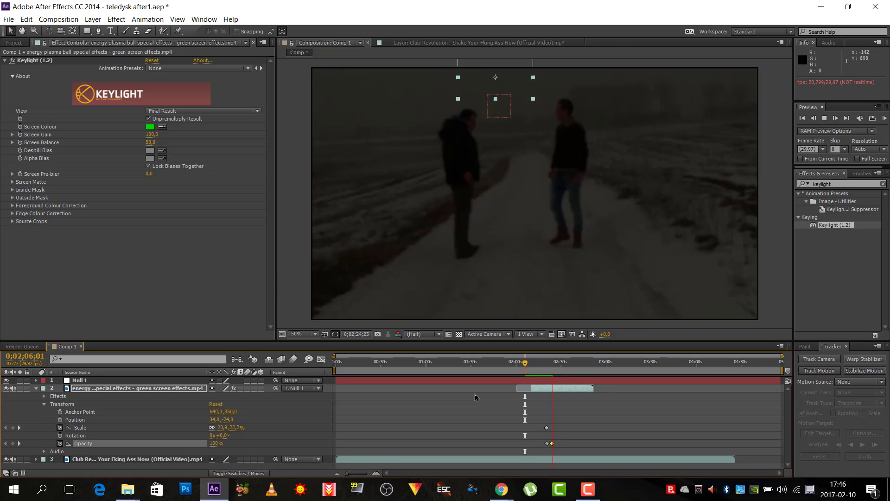
{"action": "key", "text": "space"}
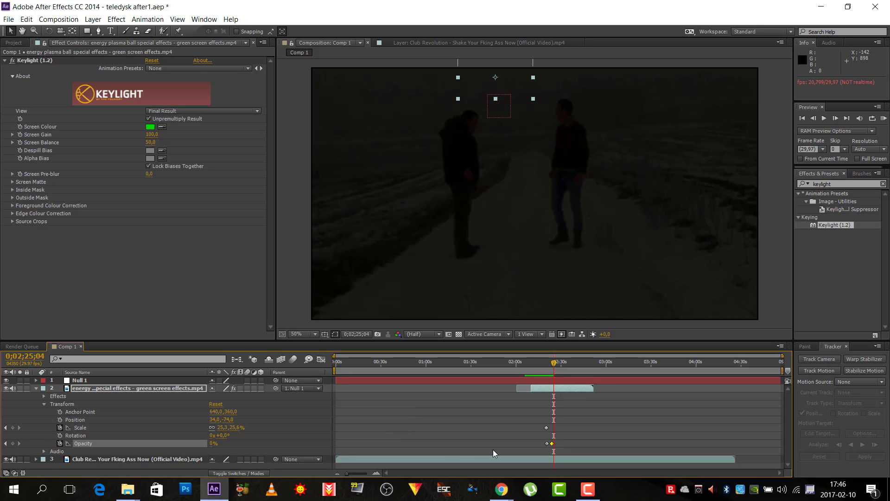
{"action": "left_click", "coordinate": [587, 489]}
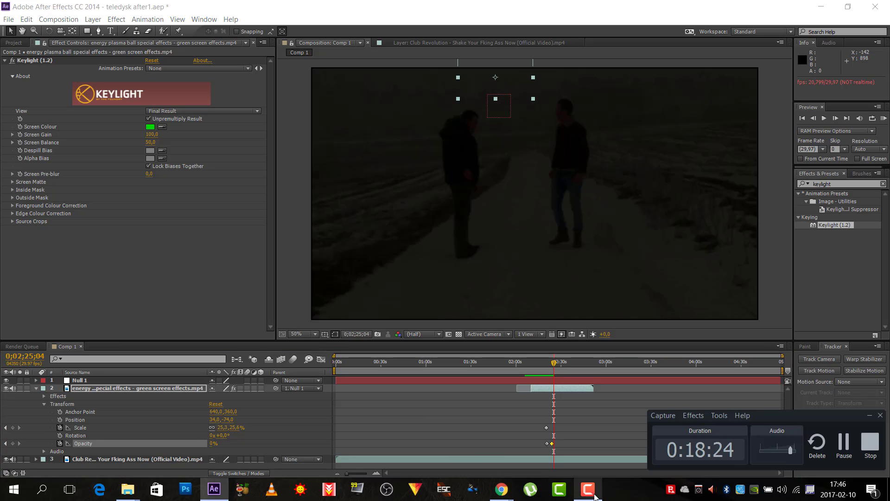